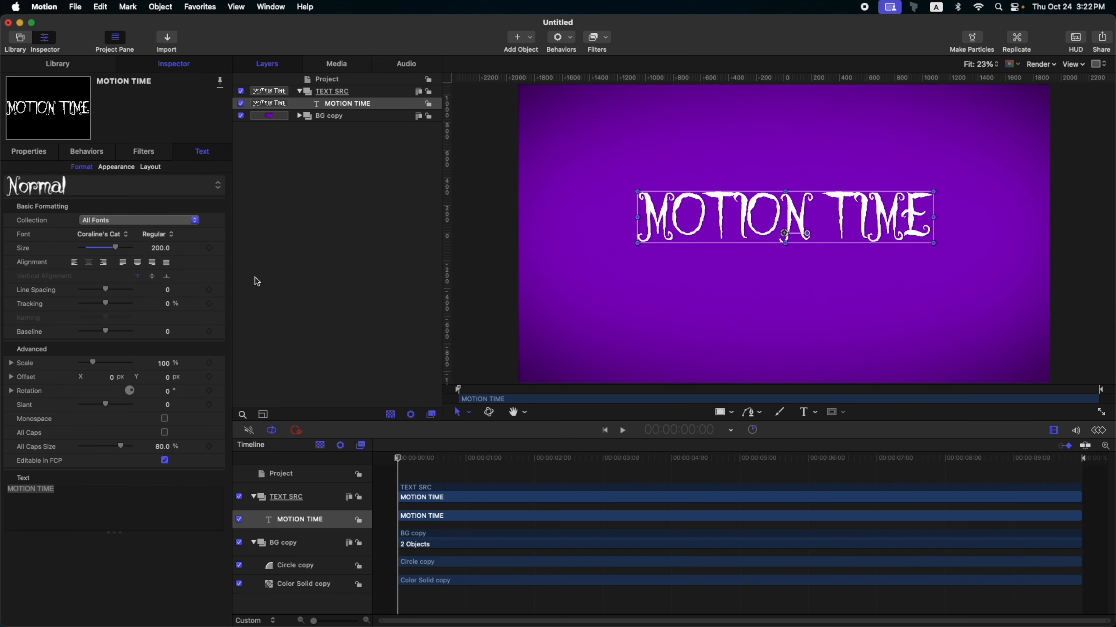
# Lock the BG copy group and collapse the BG copy and TEXT SRC groups in the layer list.
pyautogui.click(299, 116)
pyautogui.click(358, 141)
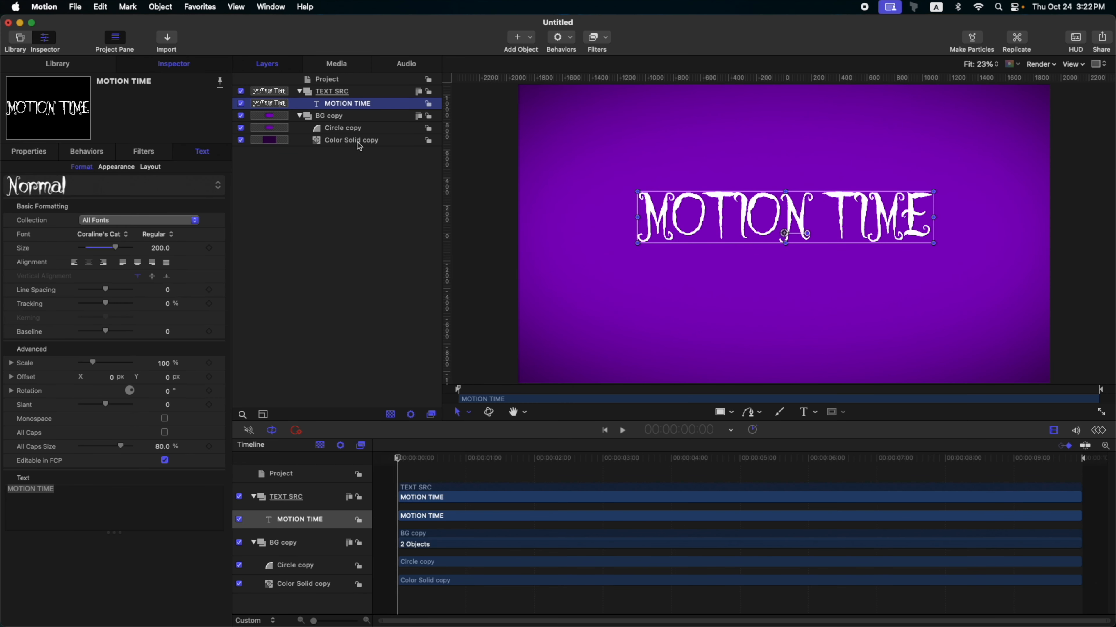
pyautogui.click(347, 130)
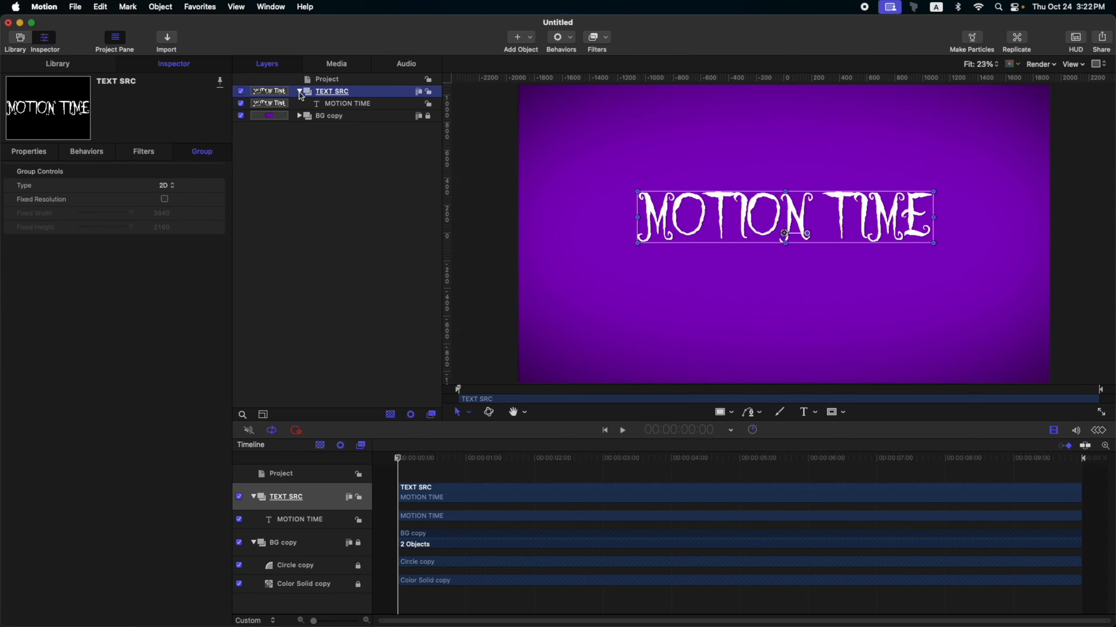
pyautogui.click(300, 92)
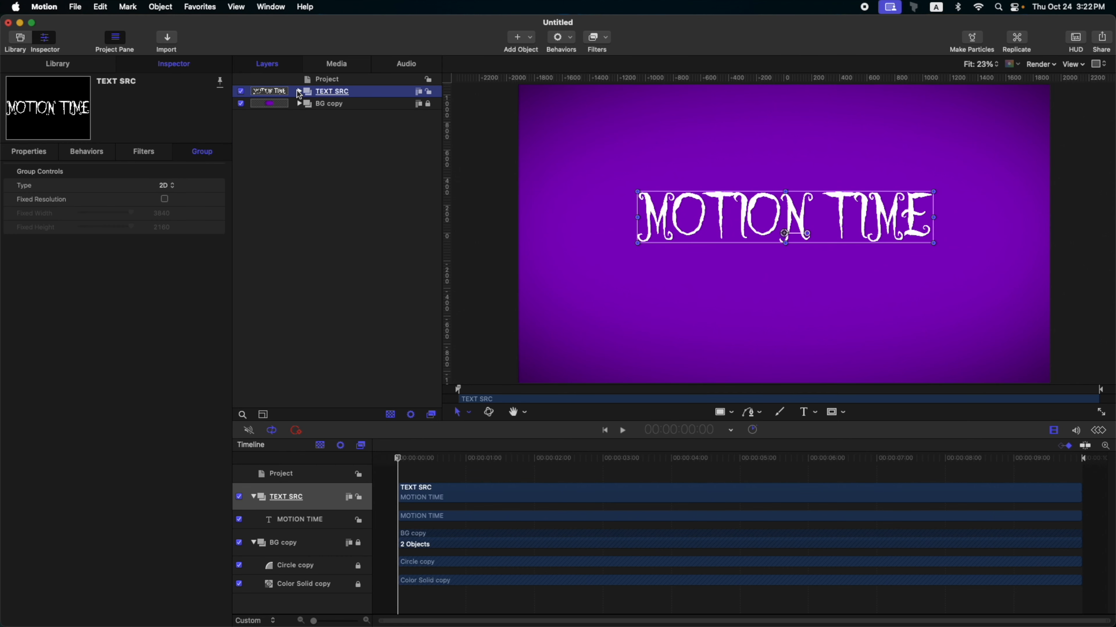
# Make two clone layers of the TEXT SRC group and hide the original group.
pyautogui.press('k')
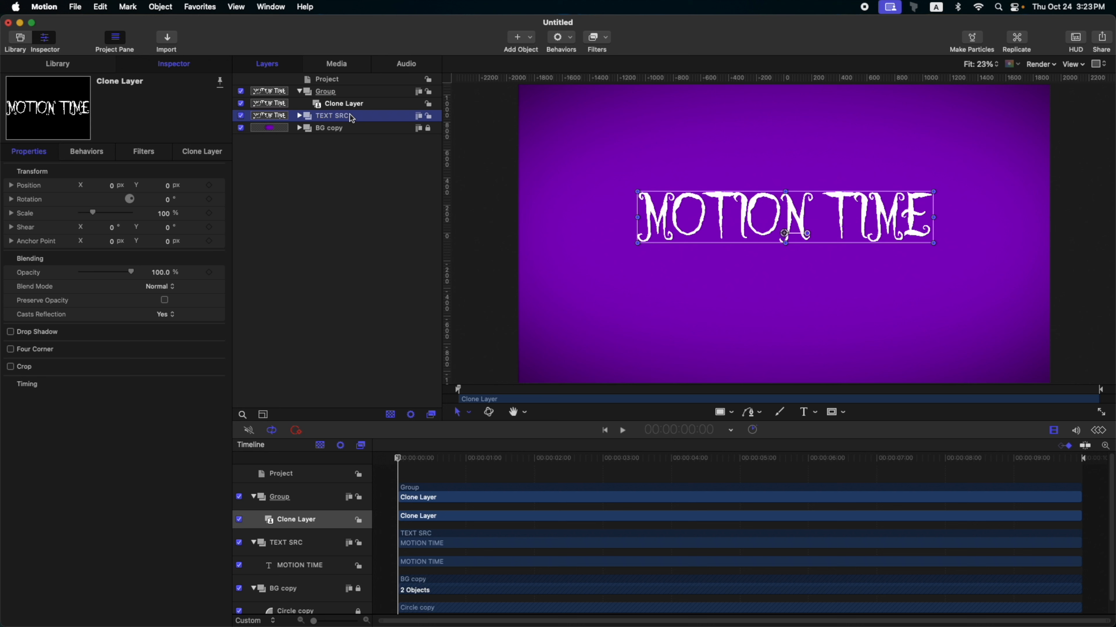
pyautogui.press('k')
pyautogui.click(241, 140)
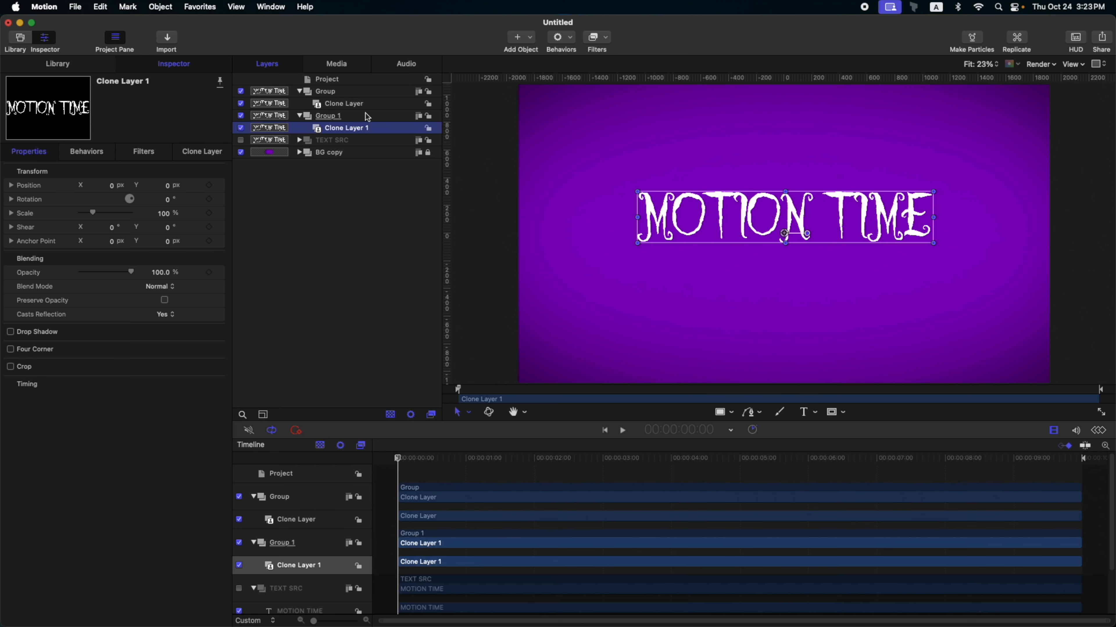
# Rename the lower clone's group TEXT SRC MAIN and the upper clone's group MASK SOURCE.
pyautogui.doubleClick(329, 115)
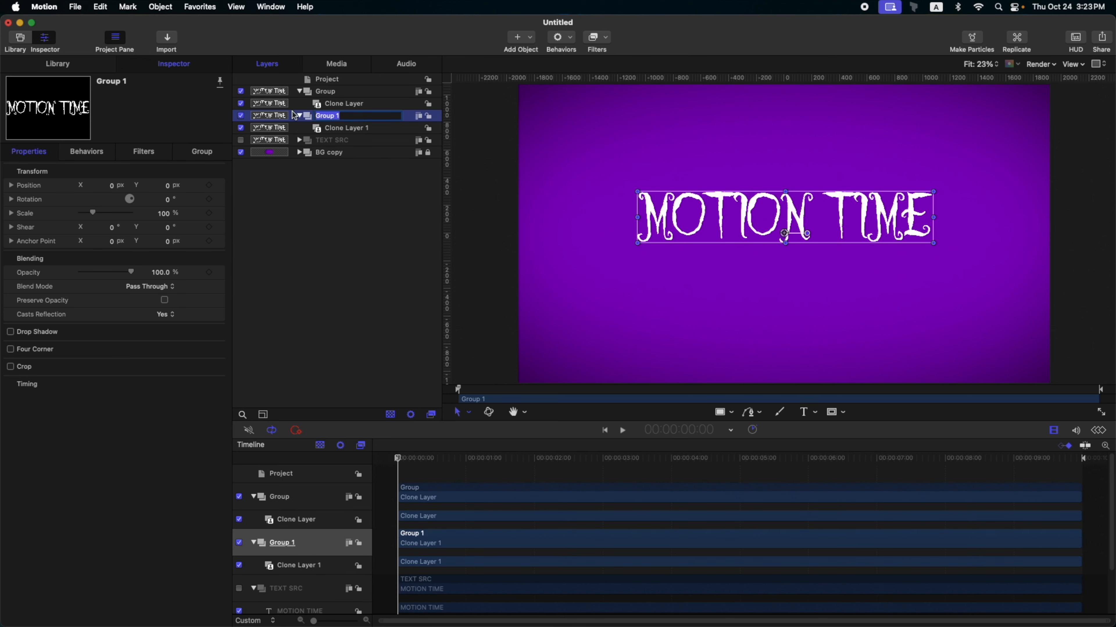
pyautogui.write('TEXT SRC MAIN')
pyautogui.press('Return')
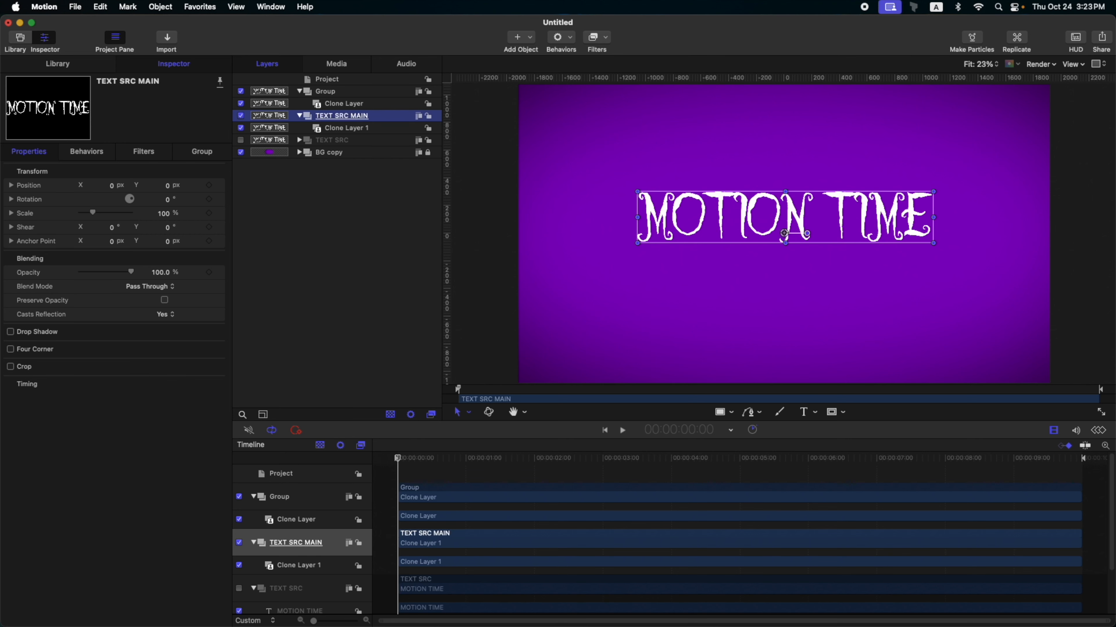
pyautogui.click(329, 92)
pyautogui.doubleClick(376, 92)
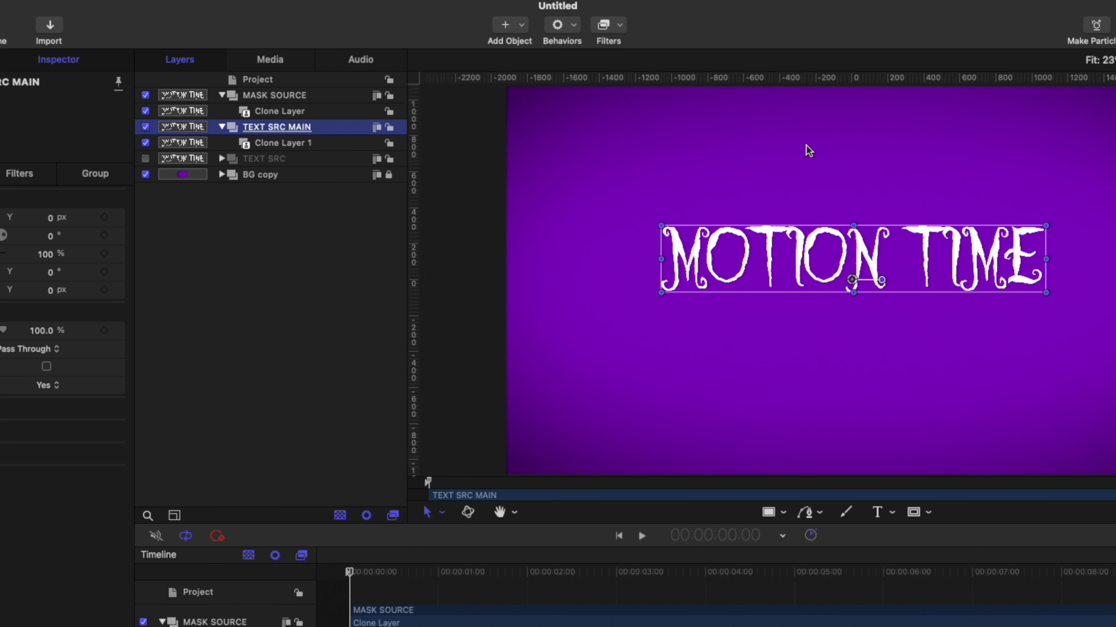
# Apply a Fill filter in green to the TEXT SRC MAIN group, and hide the group.
pyautogui.click(606, 25)
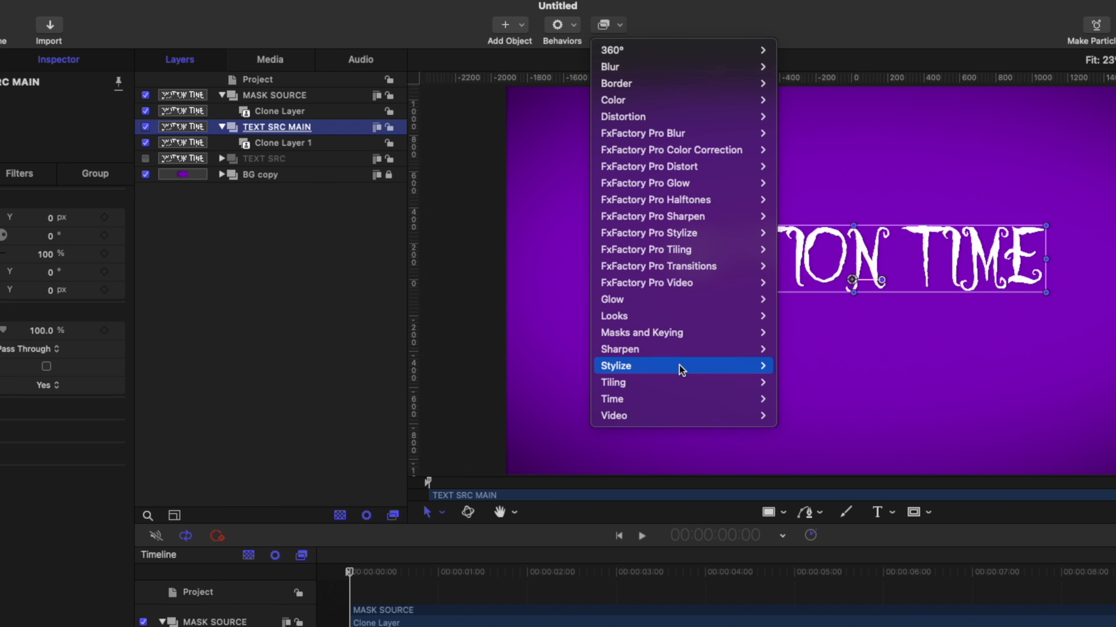
pyautogui.click(802, 511)
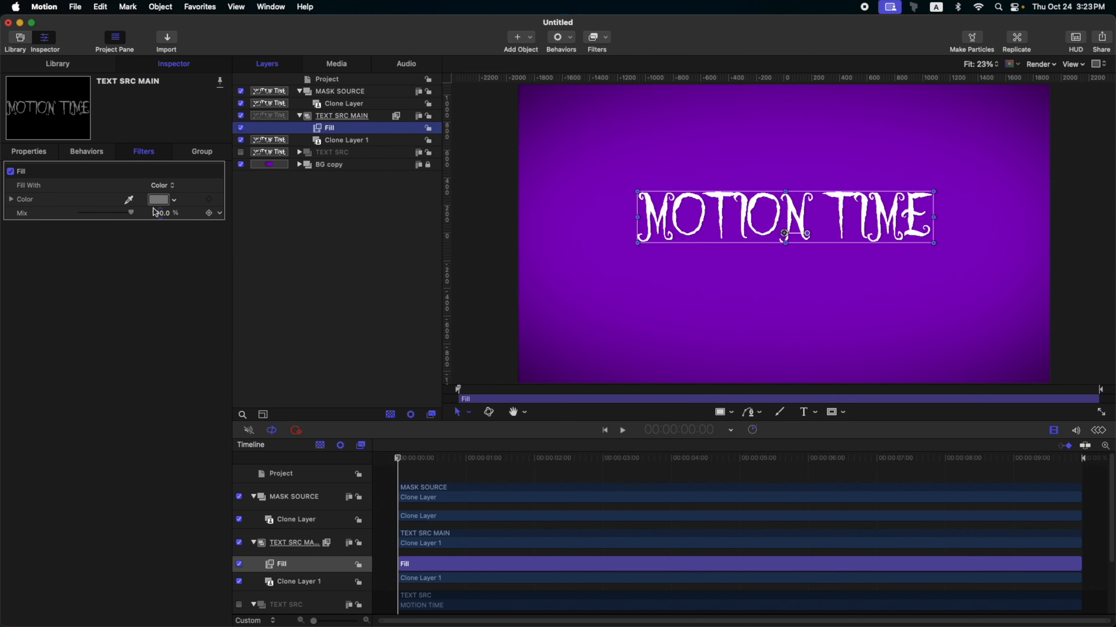
pyautogui.click(158, 200)
pyautogui.click(294, 362)
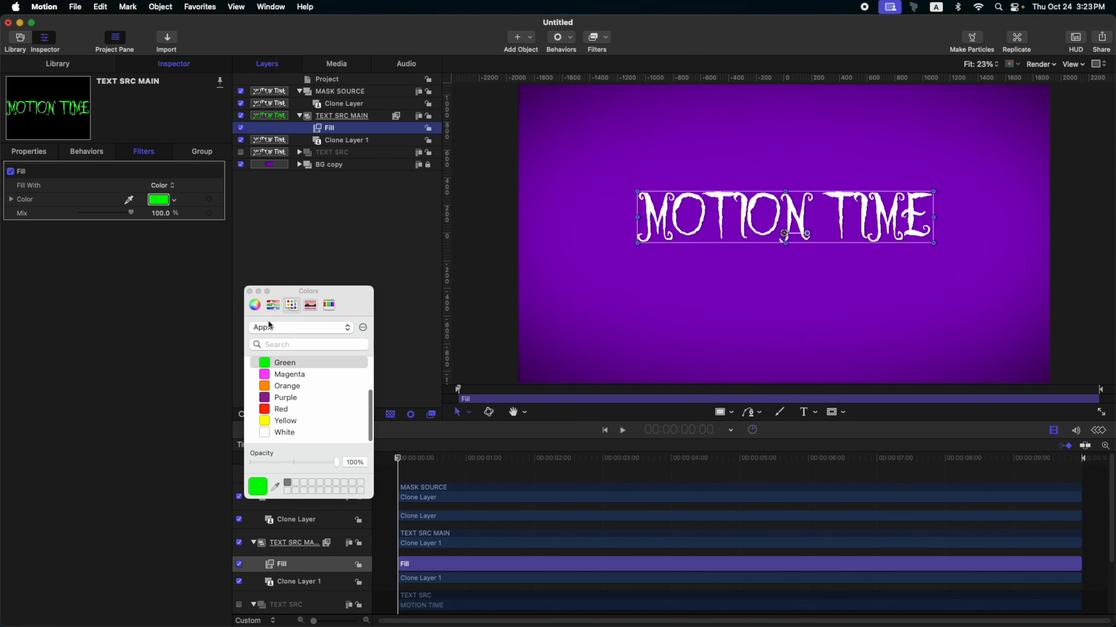
pyautogui.click(249, 291)
pyautogui.click(241, 115)
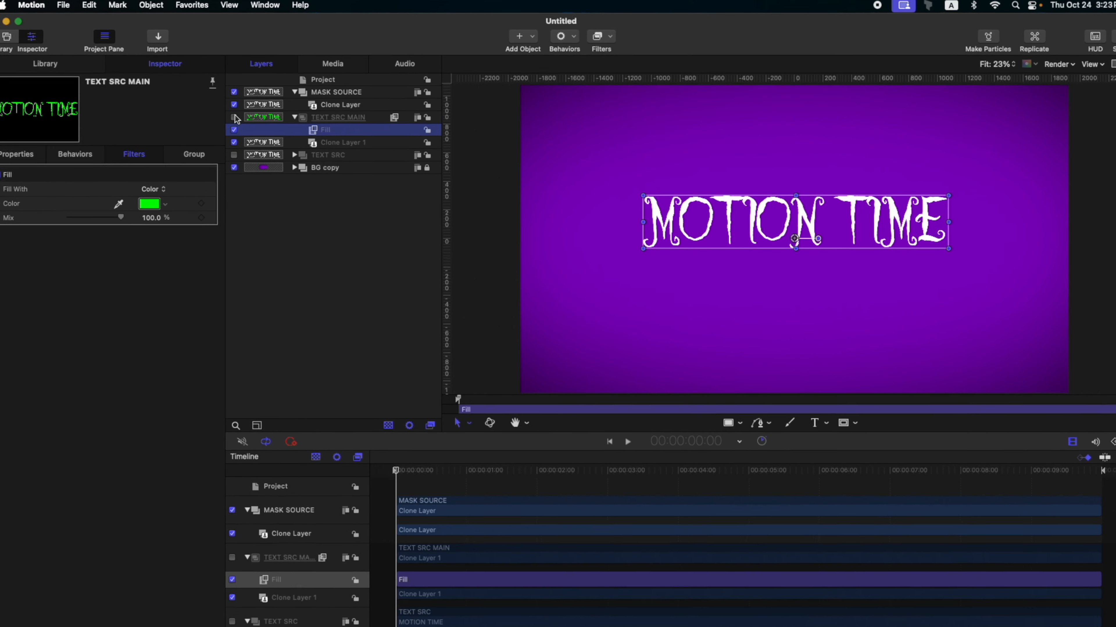
# Apply a Scrape filter with a rotation of 180° to the MASK SOURCE group, and hide the group.
pyautogui.click(371, 92)
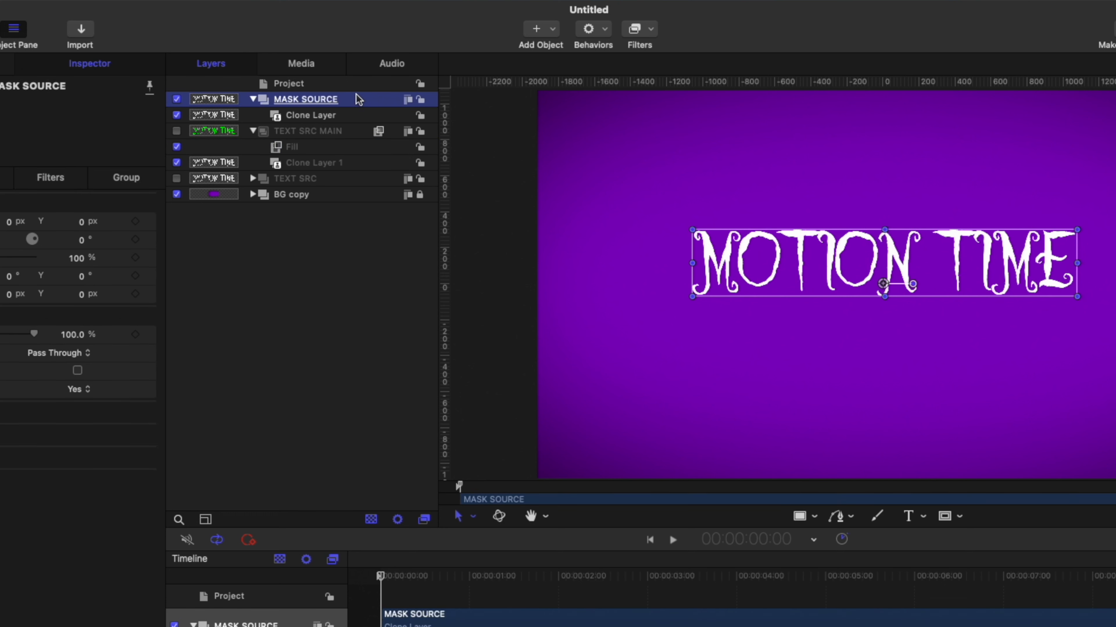
pyautogui.click(635, 28)
pyautogui.moveTo(773, 120)
pyautogui.click(830, 437)
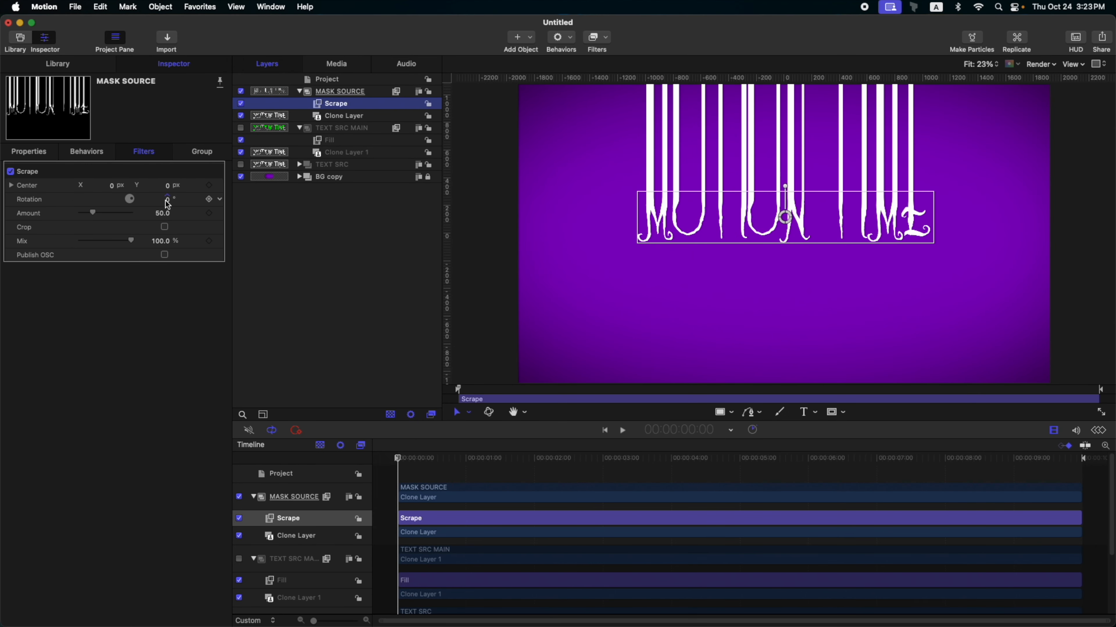
pyautogui.click(168, 201)
pyautogui.write('180')
pyautogui.press('Return')
pyautogui.moveTo(170, 190); pyautogui.dragTo(269, 166)
pyautogui.click(298, 91)
pyautogui.click(241, 92)
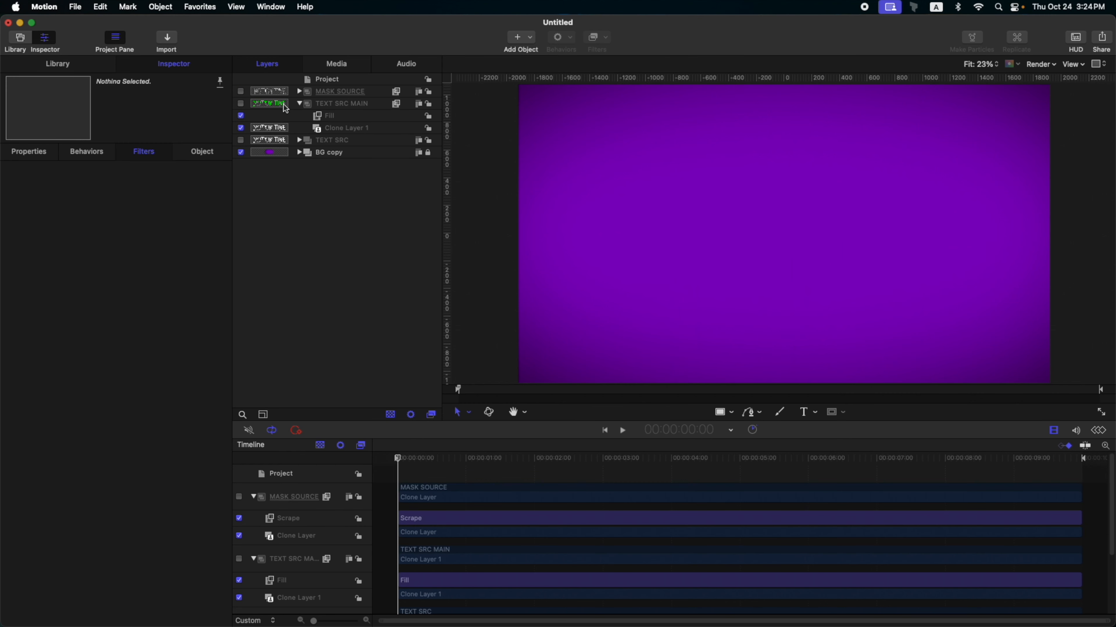
# Draw a short vertical Bezier line in a new group above all others and reset its position to 0, 0.
pyautogui.click(333, 89)
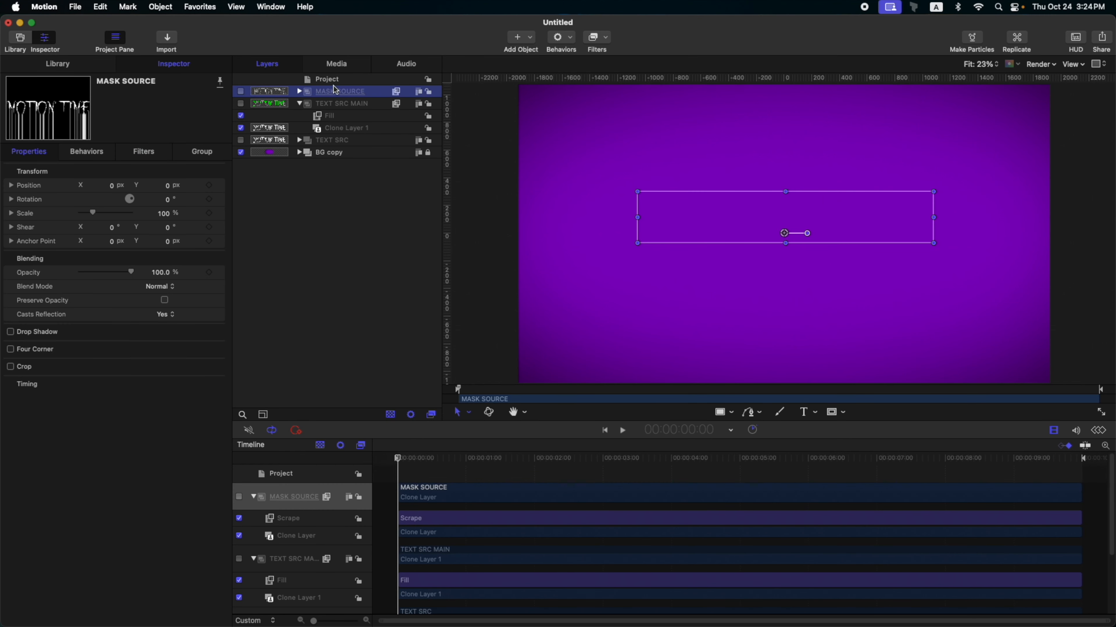
pyautogui.press('b')
pyautogui.click(786, 192)
pyautogui.click(786, 216)
pyautogui.moveTo(348, 120); pyautogui.dragTo(307, 86)
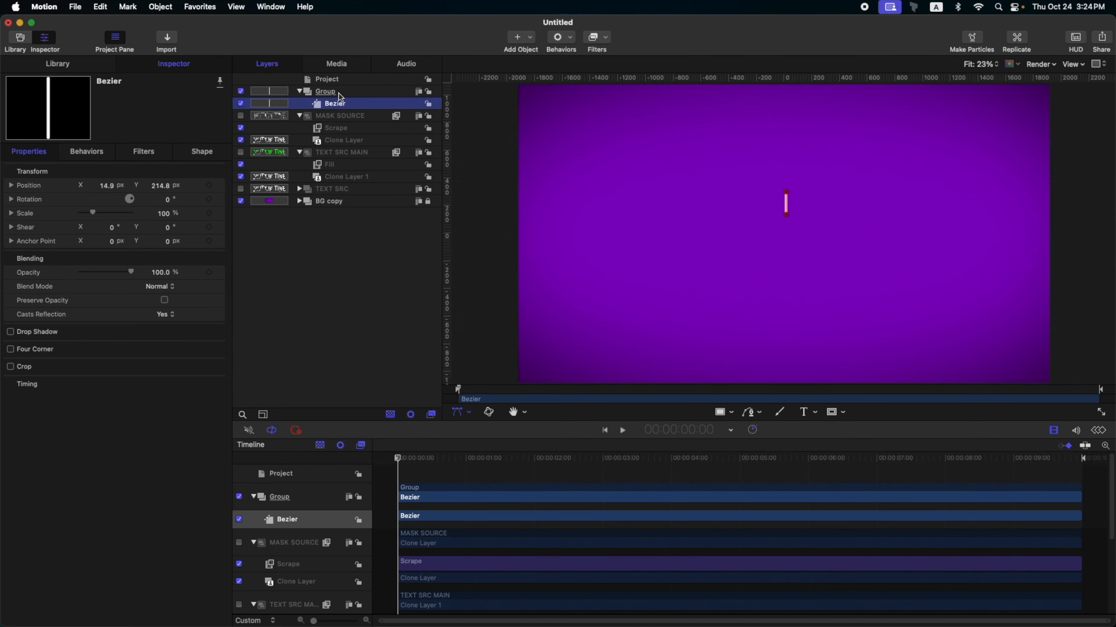
pyautogui.click(220, 171)
pyautogui.click(201, 156)
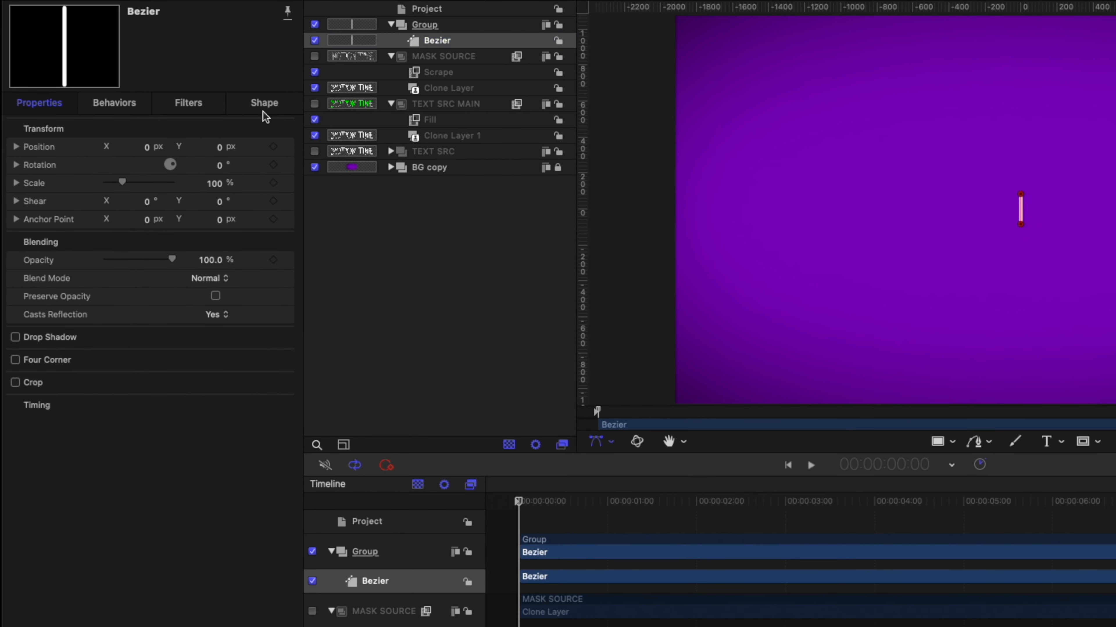
# Change the line's outline brush type to Airbrush and set its width to 50.
pyautogui.click(263, 111)
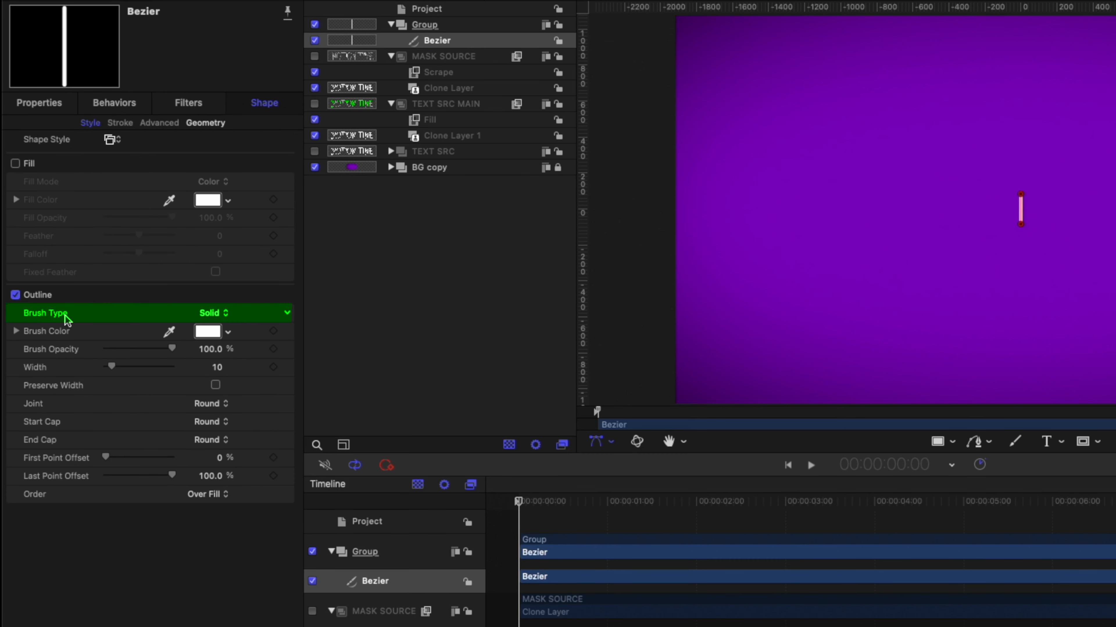
pyautogui.click(229, 316)
pyautogui.click(240, 335)
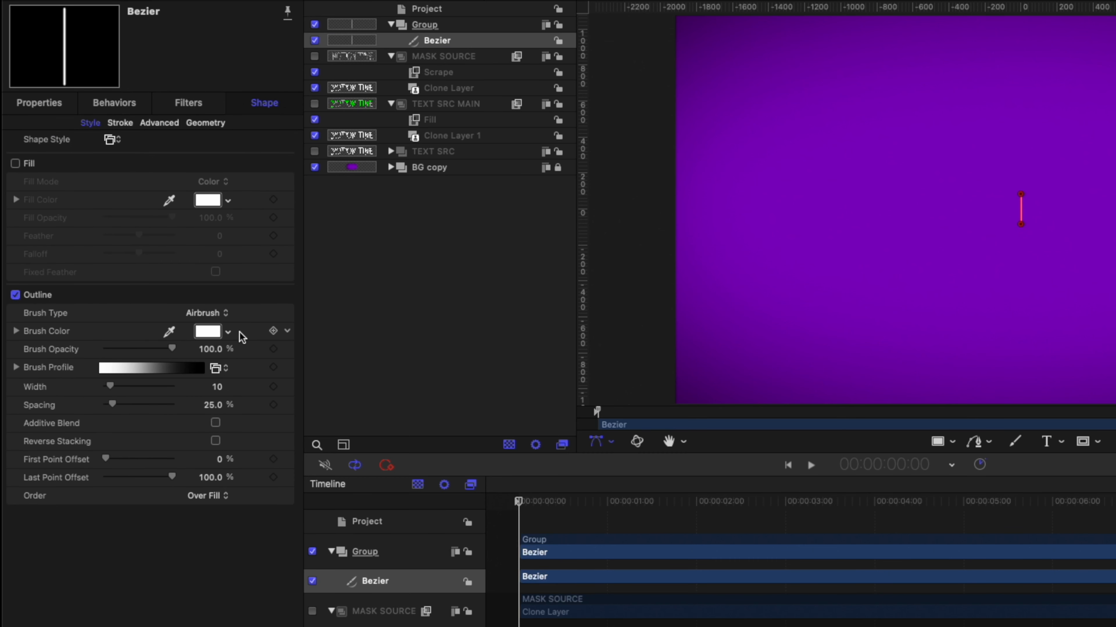
pyautogui.click(215, 389)
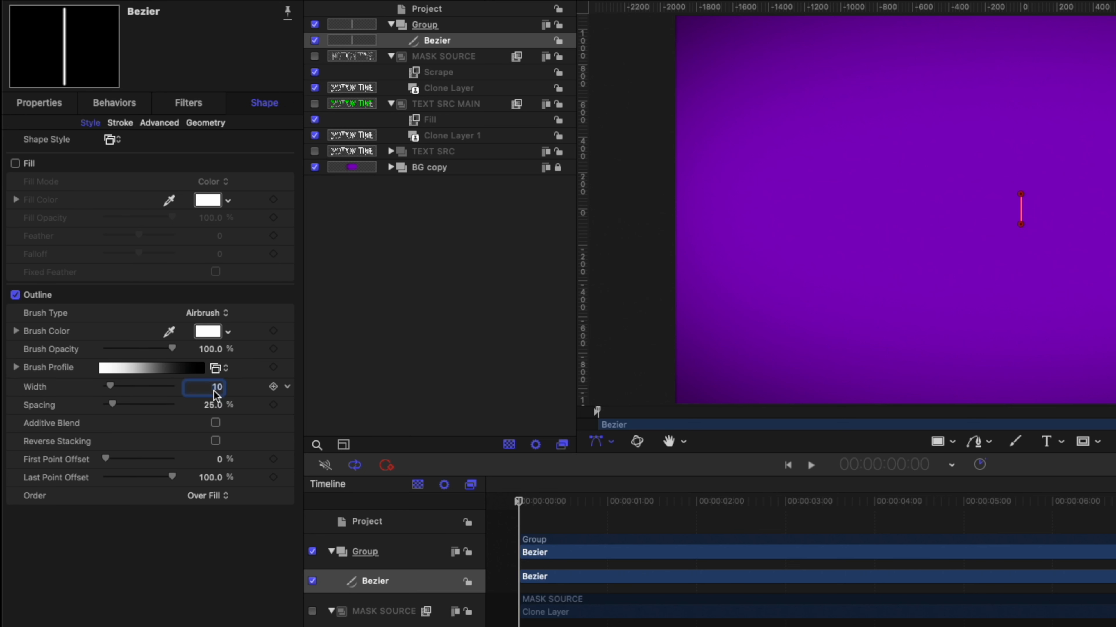
pyautogui.write('50')
pyautogui.press('Return')
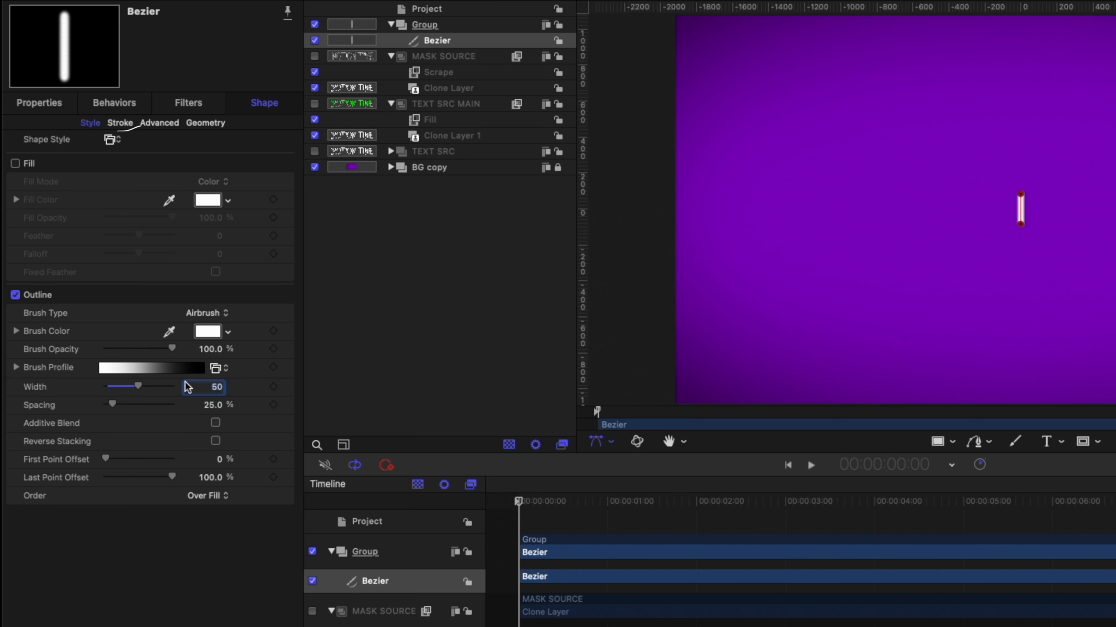
# Taper the line into a drip by lowering the start of its Width Over Stroke curve to about 30%.
pyautogui.click(120, 123)
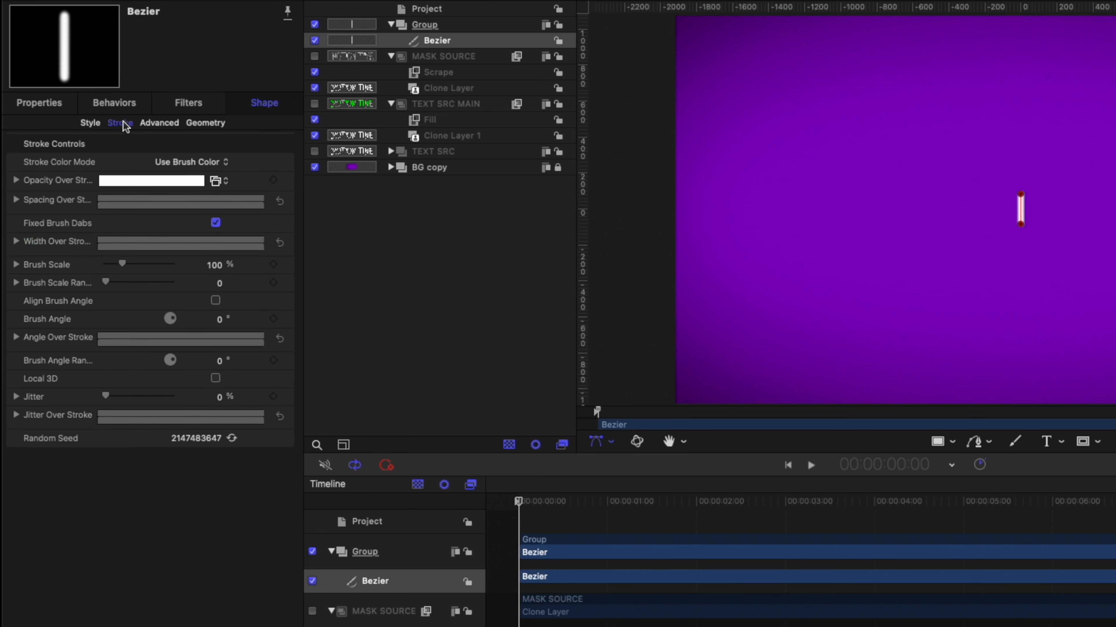
pyautogui.click(57, 241)
pyautogui.moveTo(30, 322)
pyautogui.mouseDown()
pyautogui.moveTo(9, 373)
pyautogui.moveTo(27, 378)
pyautogui.mouseUp()
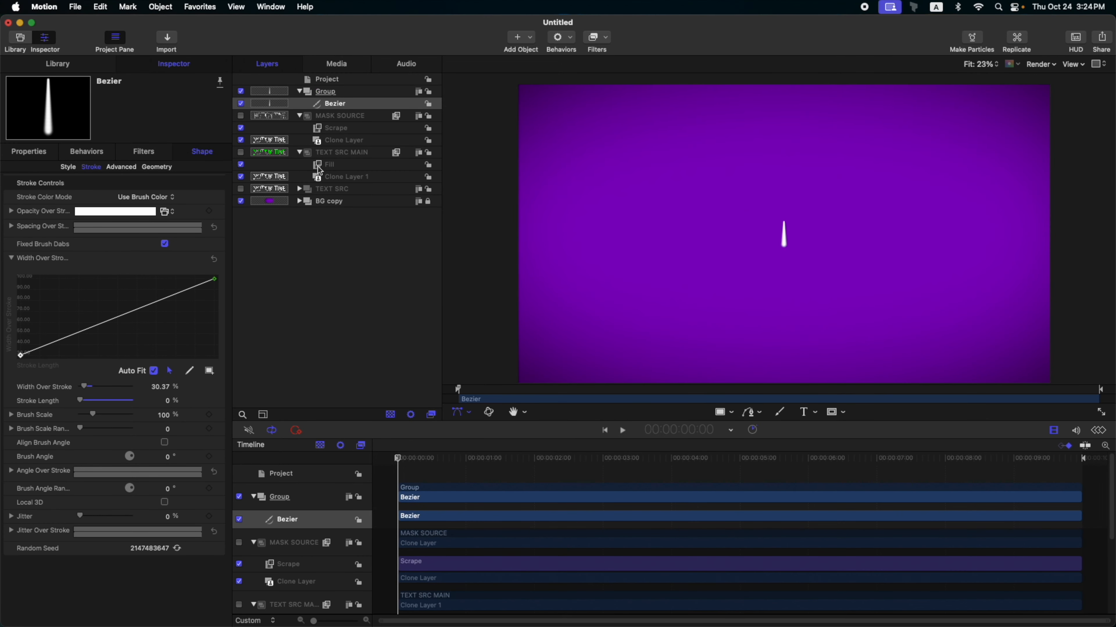
# Rename the group holding the Bezier line PARTICLE SRC.
pyautogui.doubleClick(339, 92)
pyautogui.write('PARTICLE SRC')
pyautogui.press('Return')
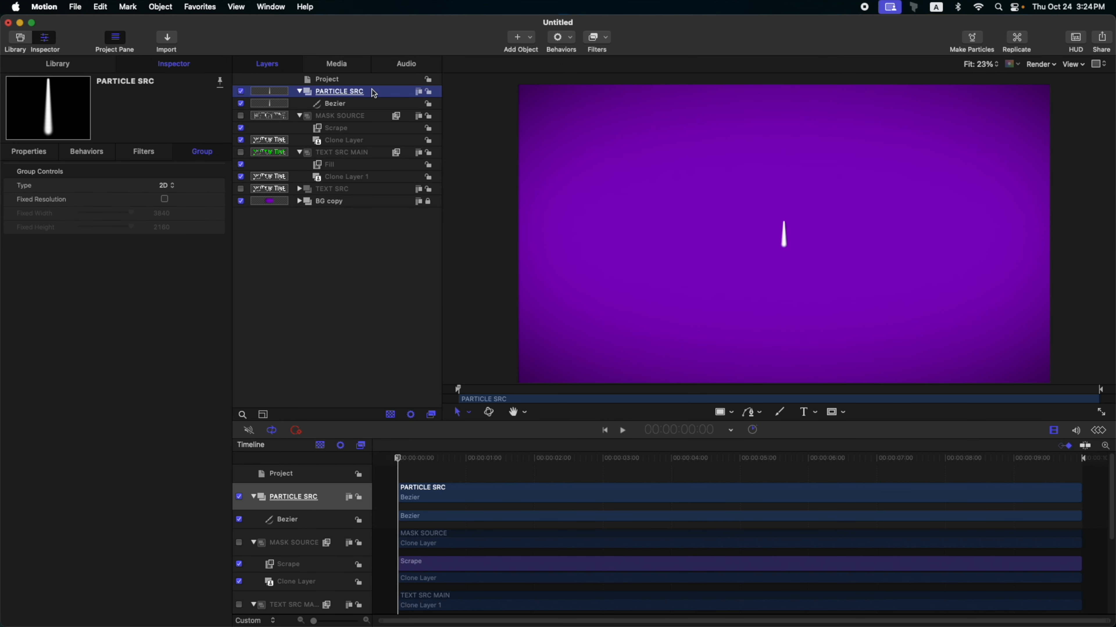
# Clone the PARTICLE SRC group, hide the original, and rename the clone's group LIQUID.
pyautogui.press('k')
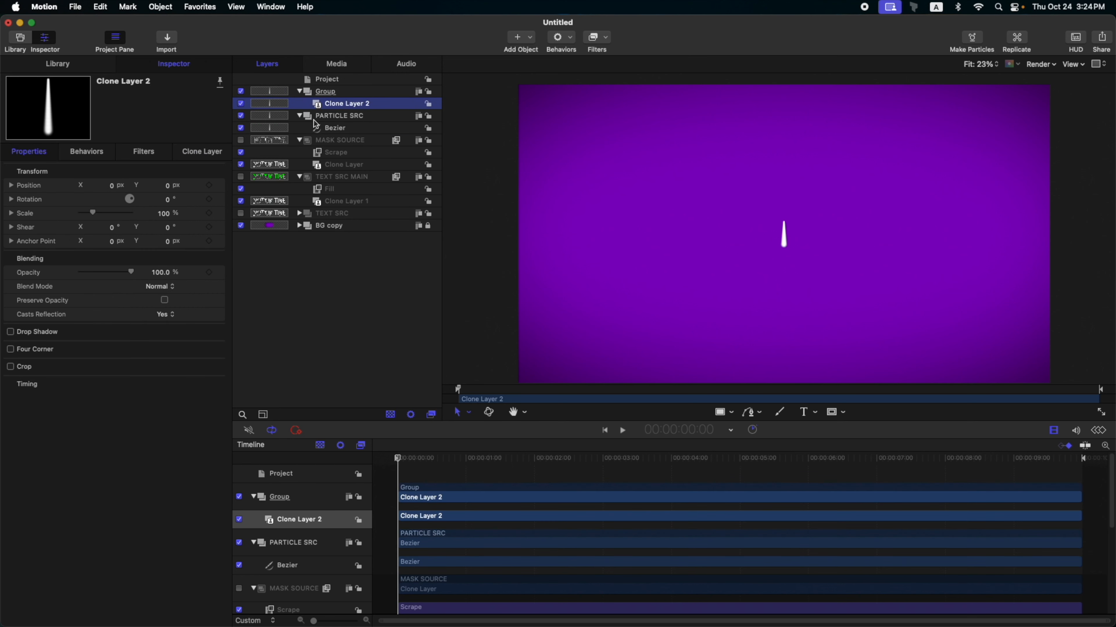
pyautogui.click(343, 117)
pyautogui.click(336, 93)
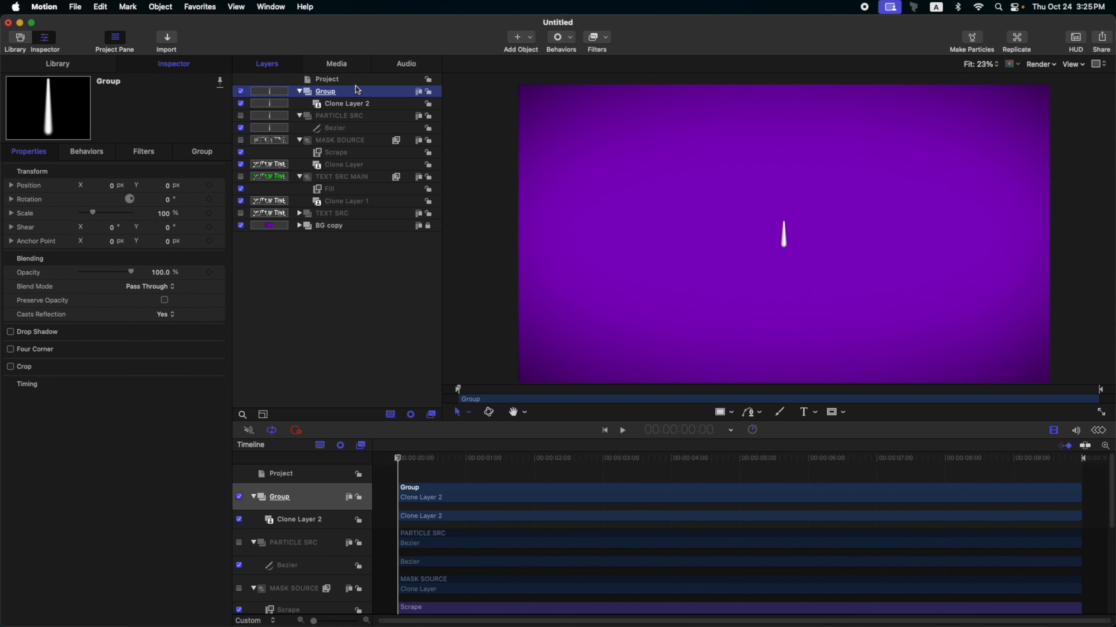
pyautogui.doubleClick(356, 92)
pyautogui.write('LIQUID')
pyautogui.press('Return')
# Turn the clone in LIQUID into a line-shaped particle emitter with start X at about -5233 px and end X at 2104 px.
pyautogui.click(363, 105)
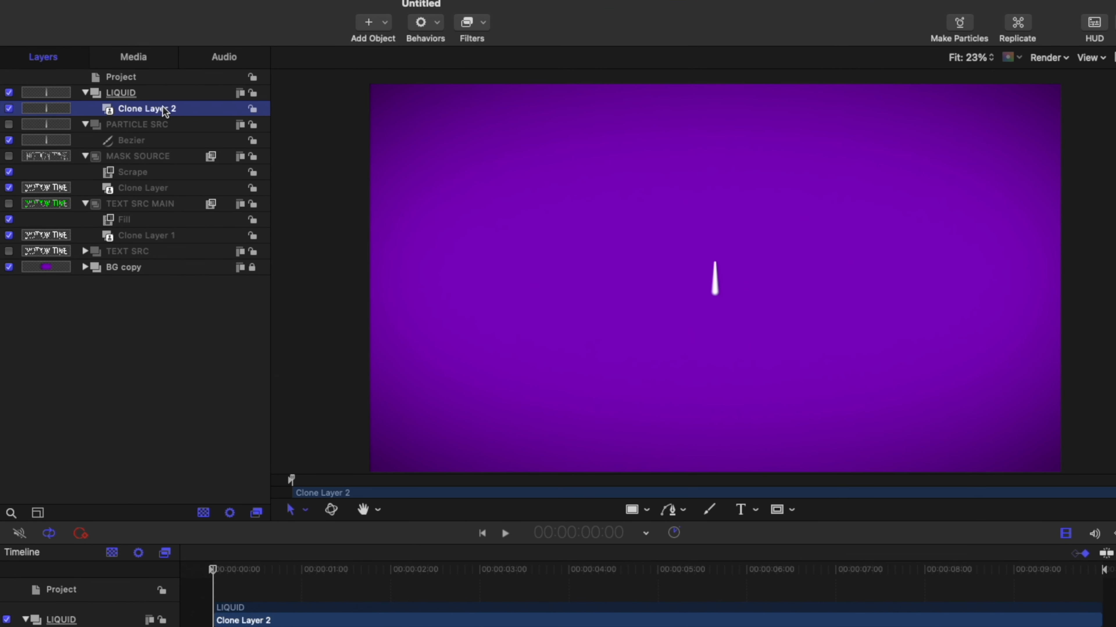
pyautogui.click(956, 23)
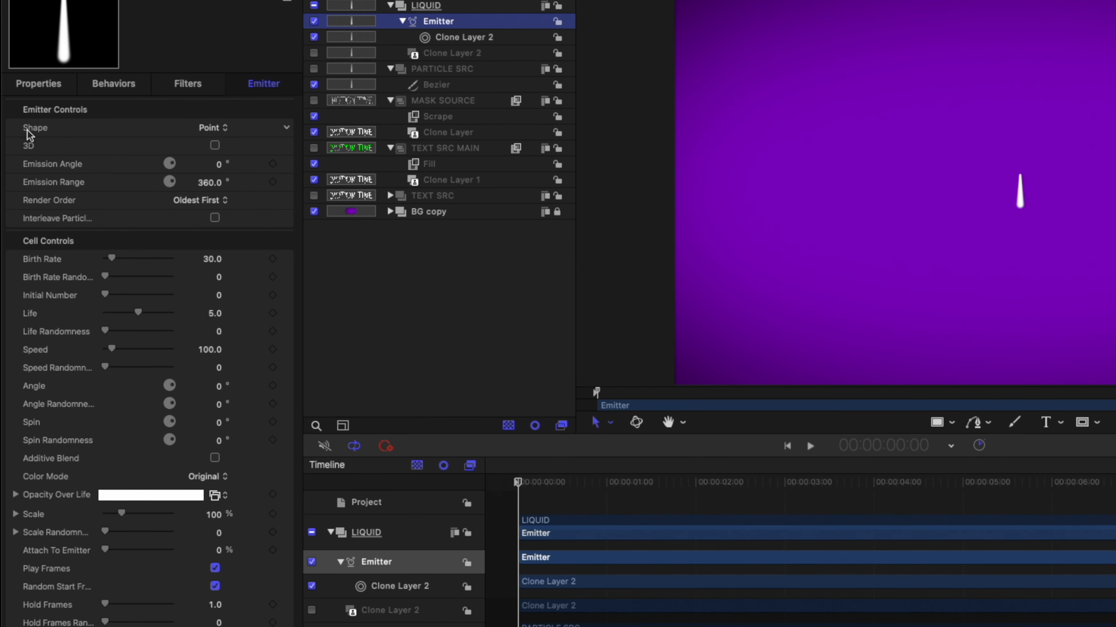
pyautogui.click(207, 129)
pyautogui.click(216, 148)
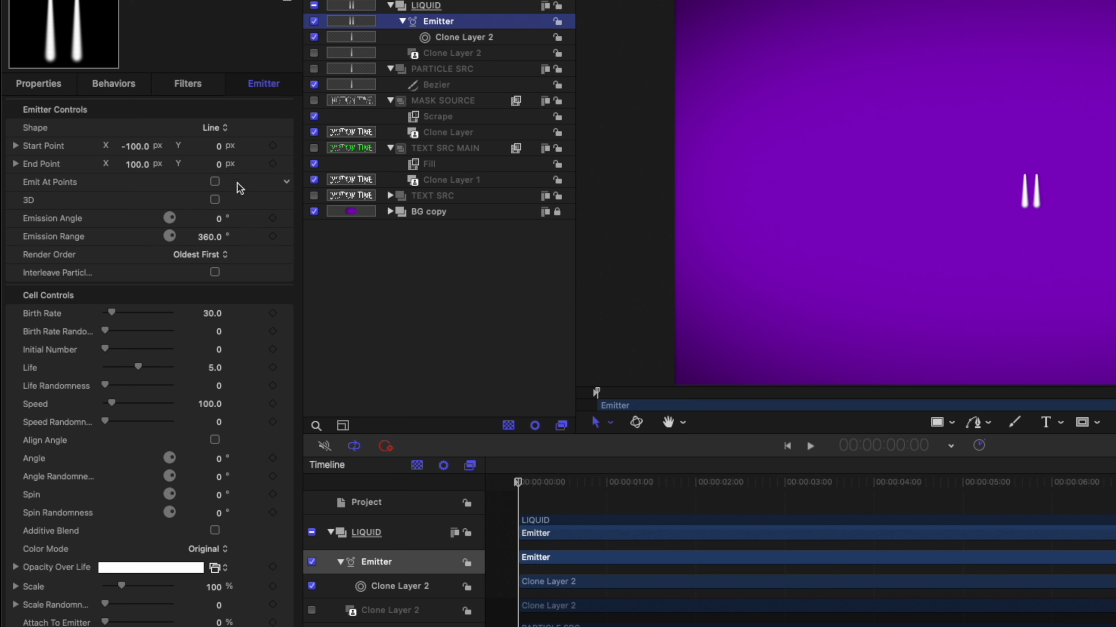
pyautogui.press('super+slash')
pyautogui.moveTo(138, 148); pyautogui.dragTo(113, 146)
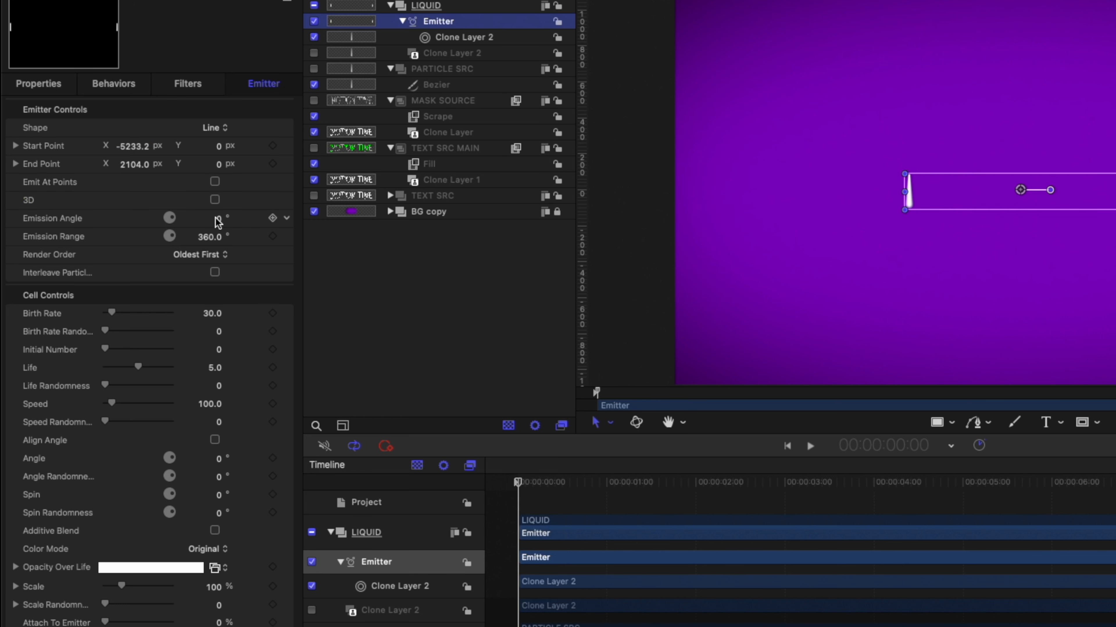
# Make the emitter 3D with emission latitude 270°, emission longitude 0° and emission range 0°.
pyautogui.click(214, 200)
pyautogui.click(218, 237)
pyautogui.write('270')
pyautogui.press('Return')
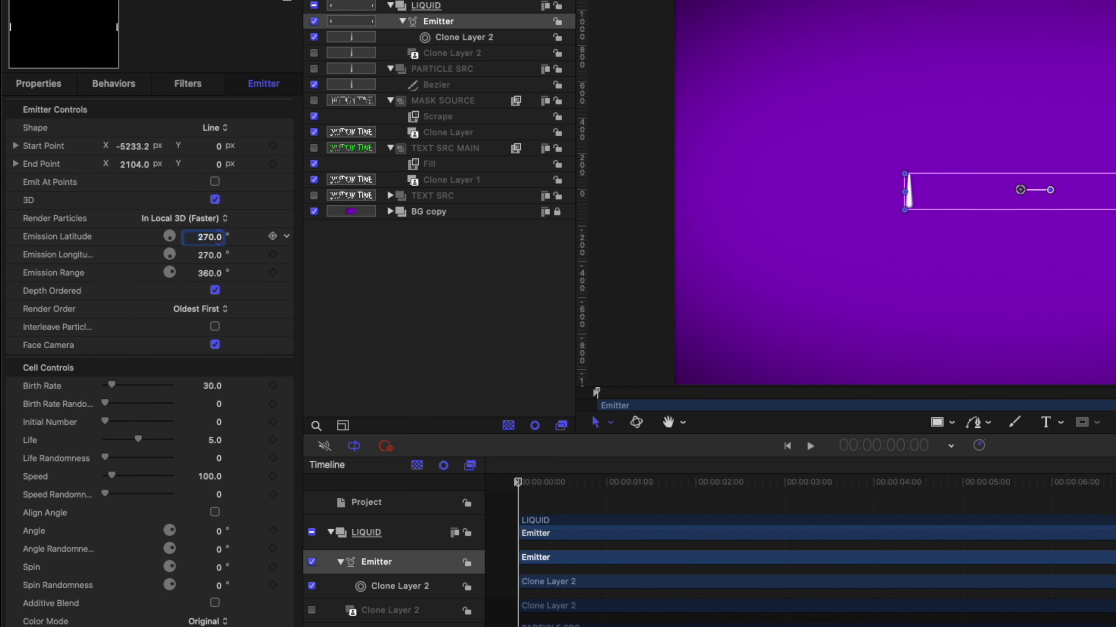
pyautogui.press('Tab')
pyautogui.write('0')
pyautogui.press('Tab')
pyautogui.write('0')
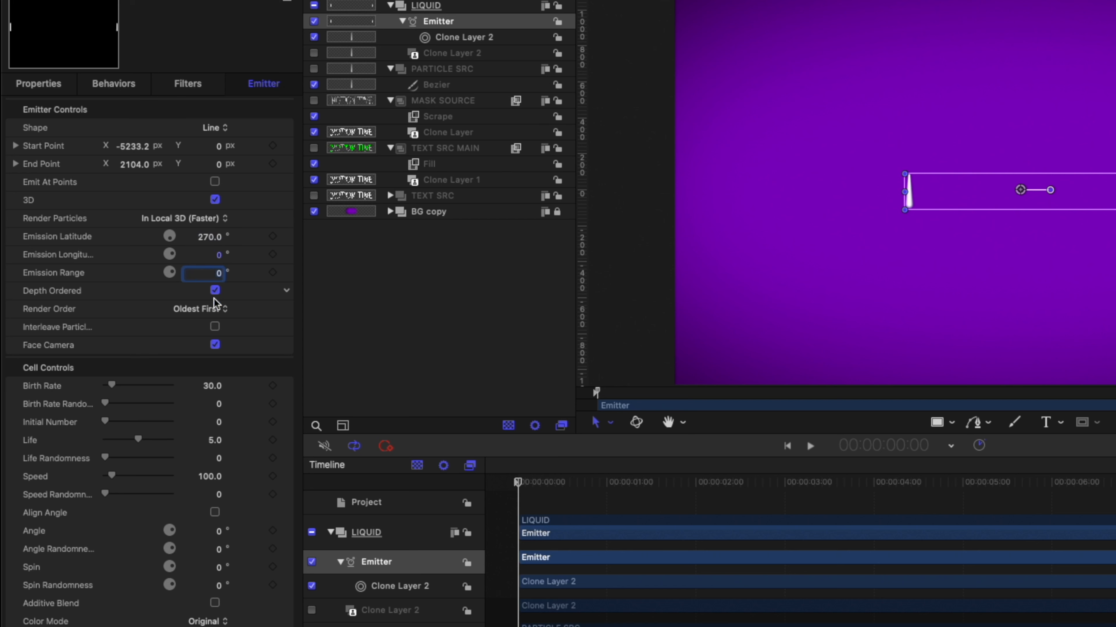
# Scrub through the timeline to preview the falling particles and raise the emitter's Life to 7.
pyautogui.click(593, 481)
pyautogui.moveTo(597, 481); pyautogui.dragTo(1115, 473)
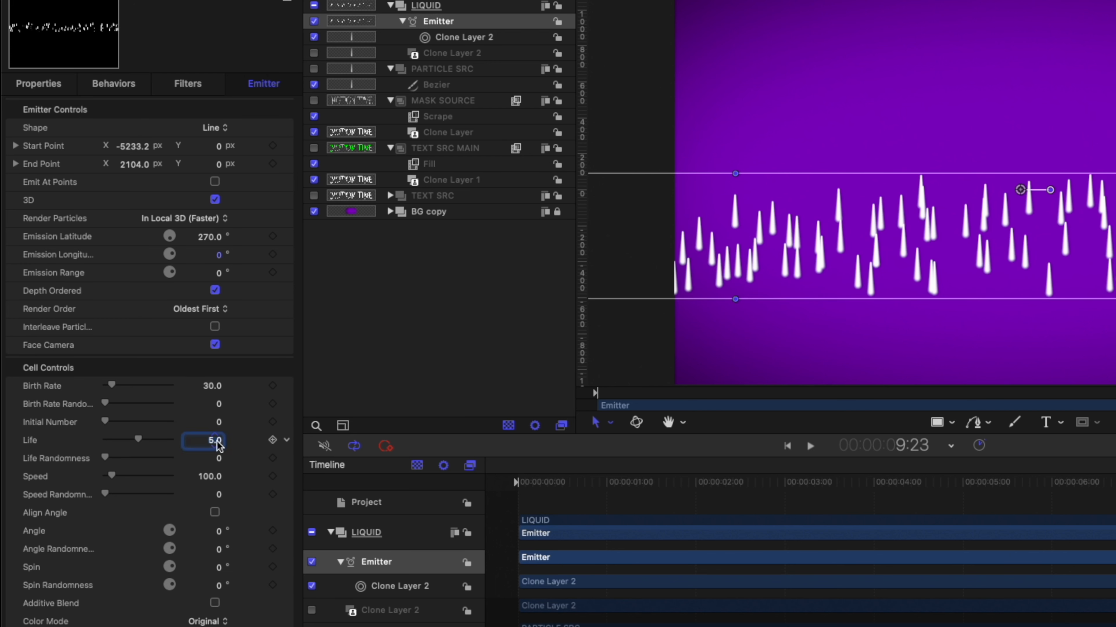
pyautogui.moveTo(209, 441); pyautogui.dragTo(215, 442)
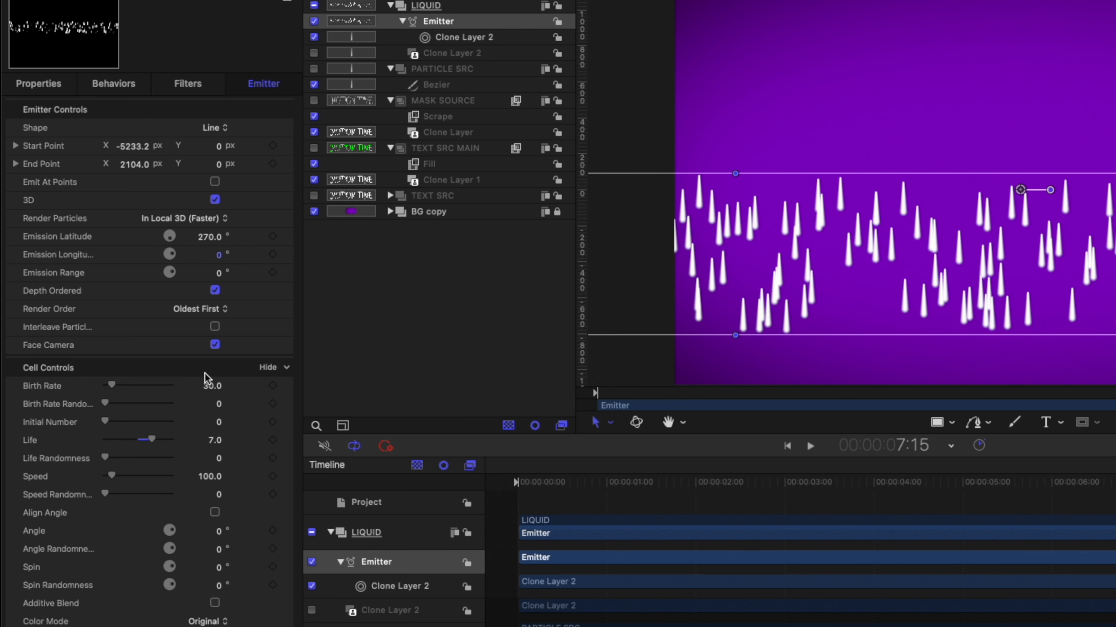
# Set the emitter's Scale Randomness to 14 and scrub through the timeline to preview the varied drops.
pyautogui.scroll(-3, 53, 539)
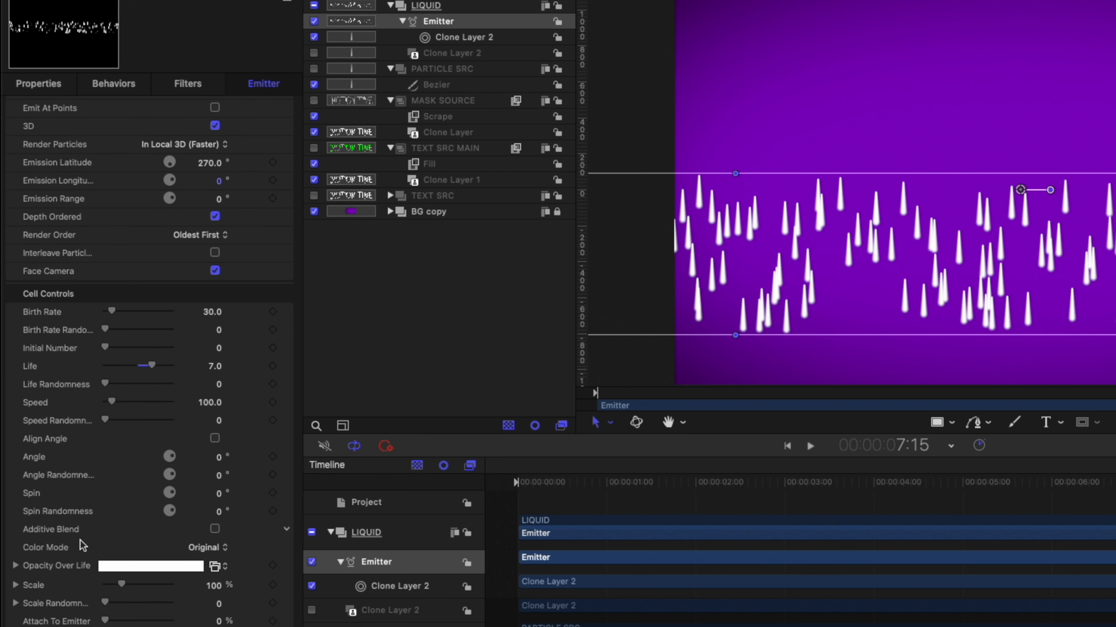
pyautogui.moveTo(219, 606); pyautogui.dragTo(219, 597)
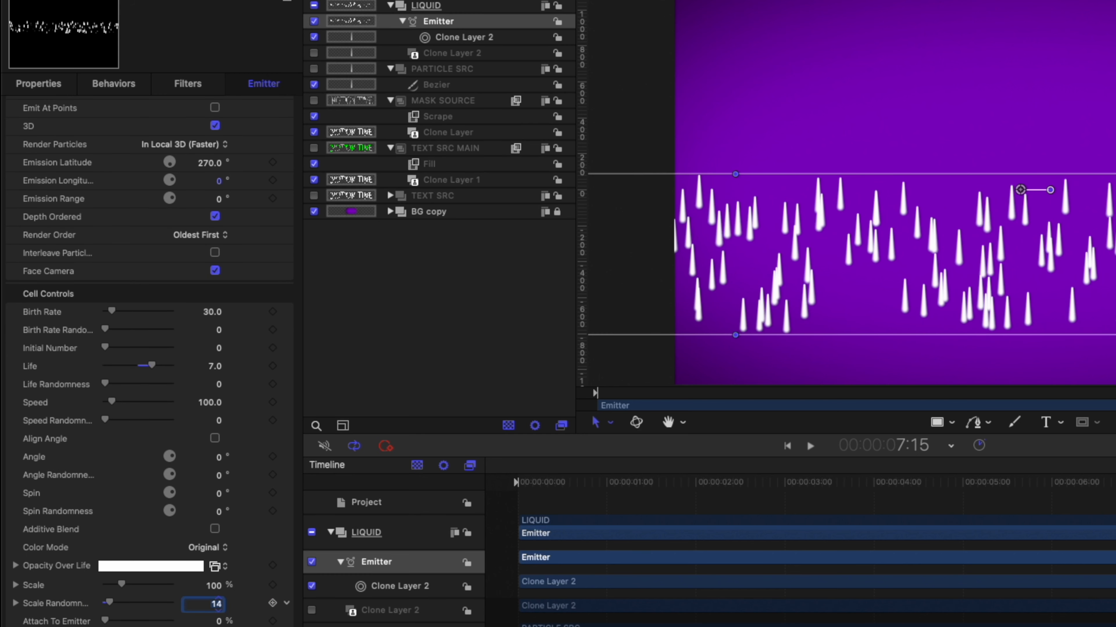
pyautogui.moveTo(830, 482); pyautogui.dragTo(647, 498)
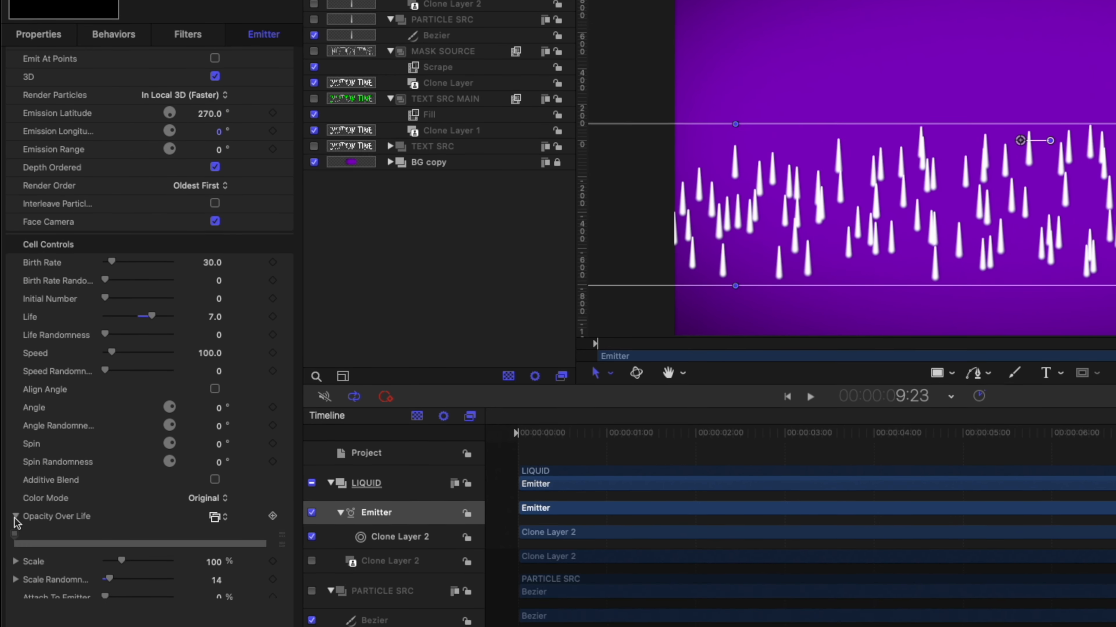
# Fade the particles over their life by lowering the end of the Opacity Over Life gradient to 8.95%, and preview it.
pyautogui.click(16, 566)
pyautogui.click(266, 510)
pyautogui.moveTo(266, 510); pyautogui.dragTo(330, 571)
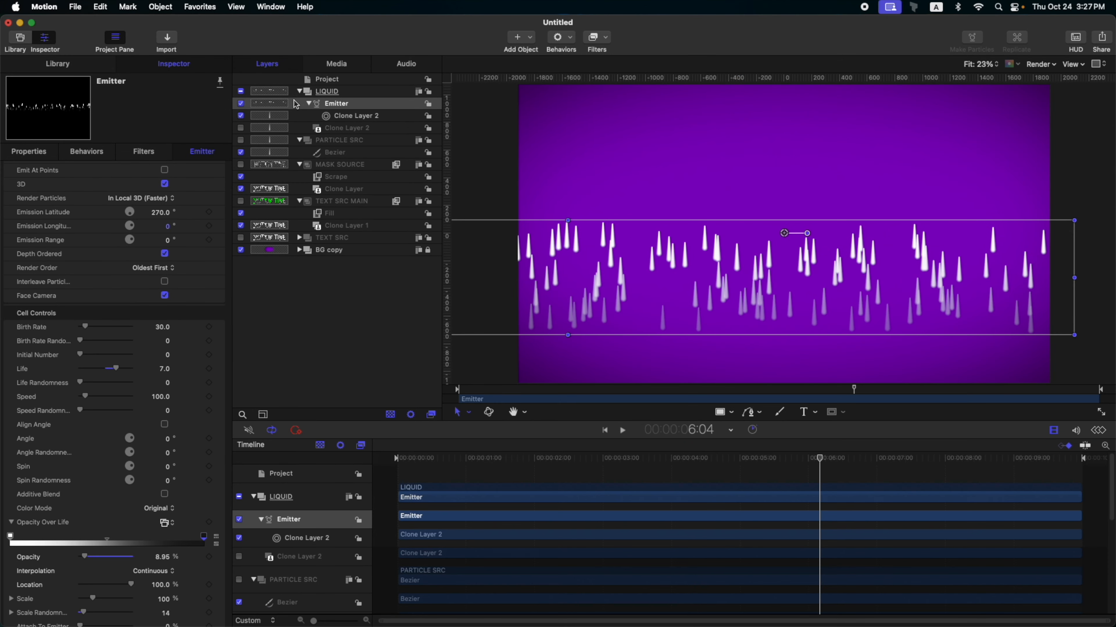
# Make TEXT SRC MAIN visible and move the LIQUID group up to Y 286 px, checking the alignment over time.
pyautogui.click(325, 92)
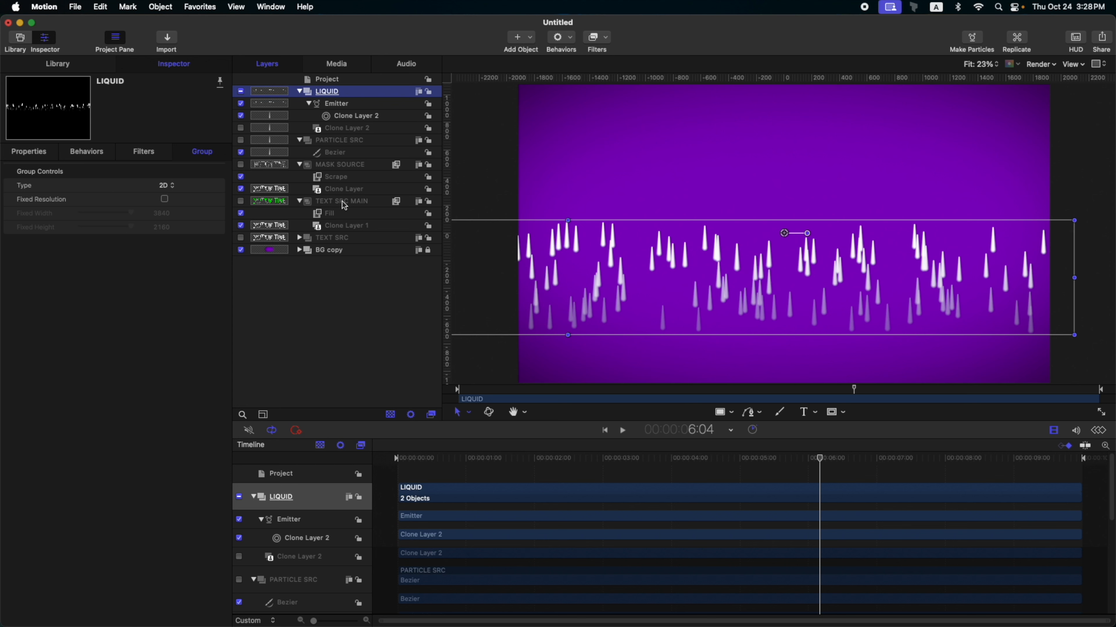
pyautogui.click(240, 201)
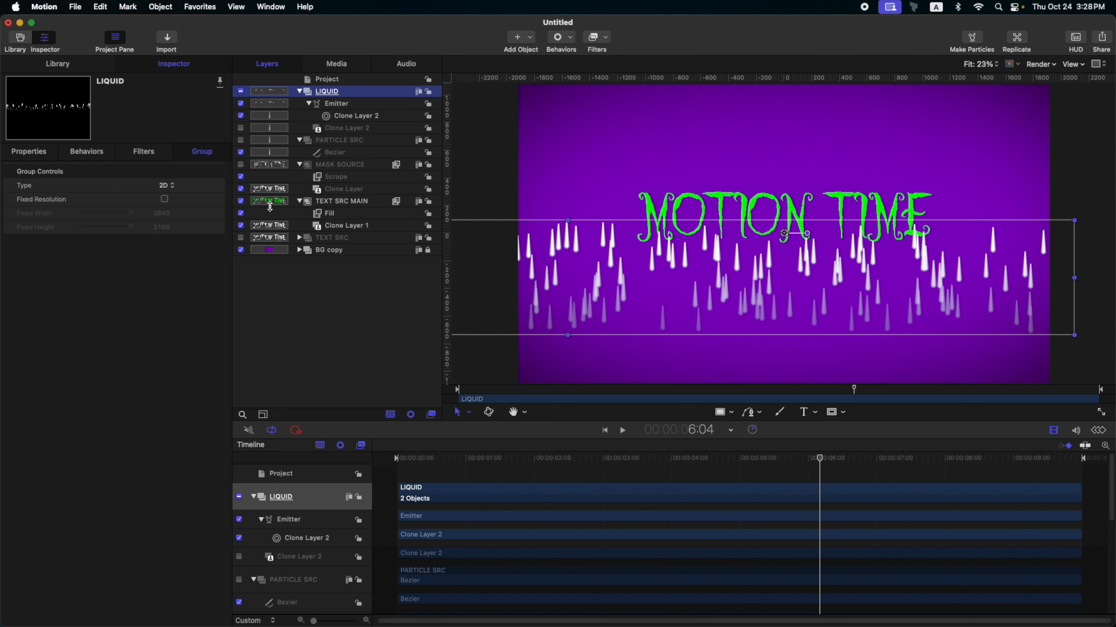
pyautogui.click(29, 152)
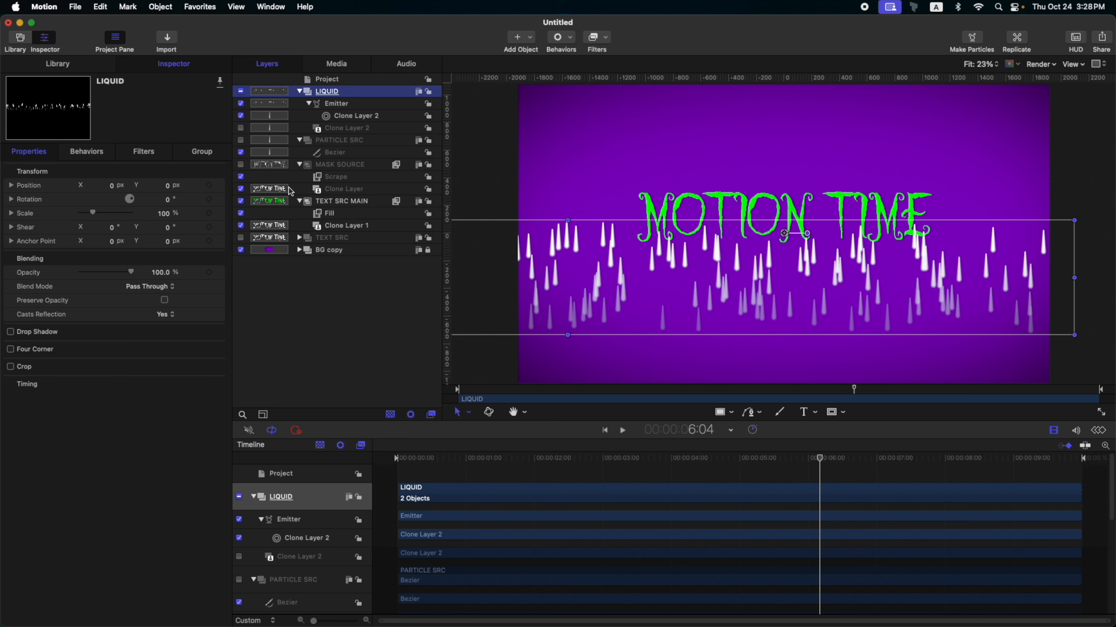
pyautogui.moveTo(820, 458); pyautogui.dragTo(1081, 457)
pyautogui.click(473, 459)
pyautogui.moveTo(473, 459); pyautogui.dragTo(557, 460)
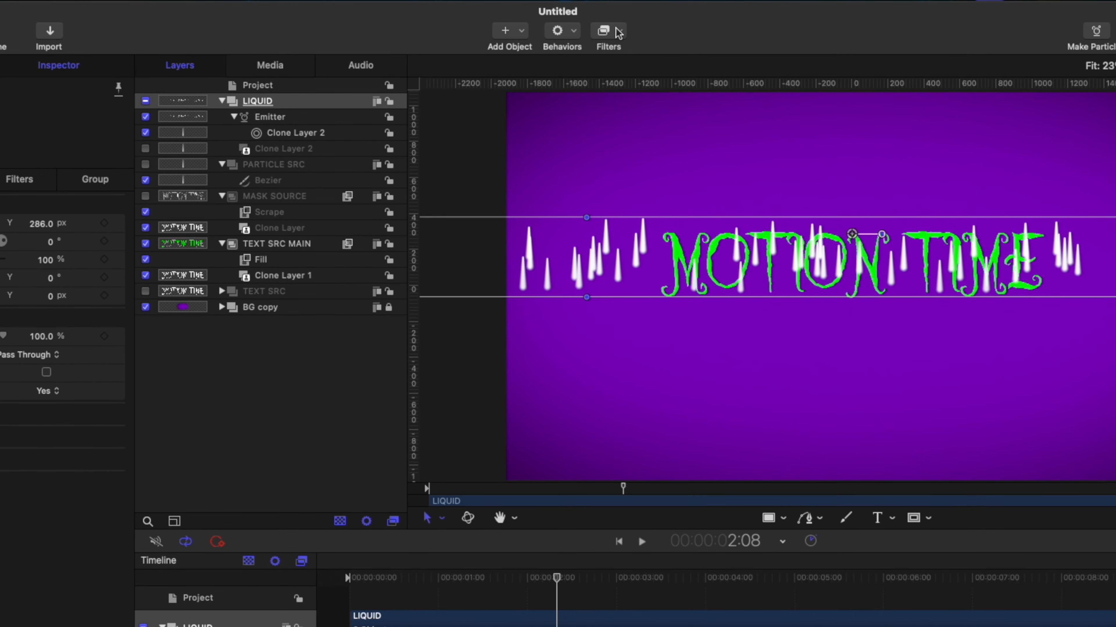
# Add a Trails filter to the LIQUID group with Echoes 10 and Duration 1.0.
pyautogui.click(597, 37)
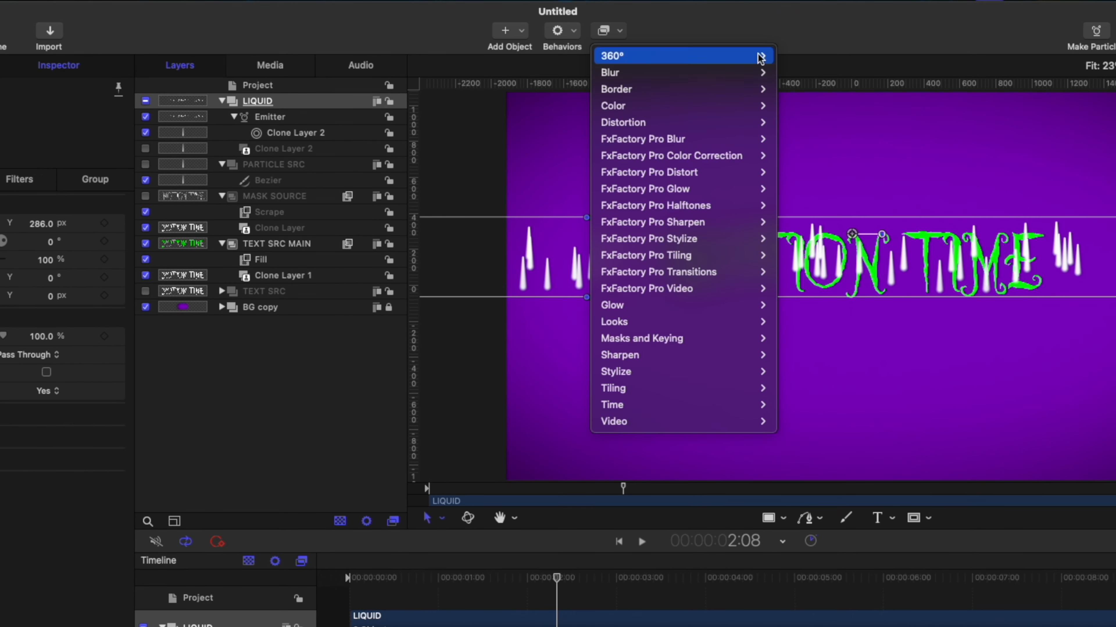
pyautogui.moveTo(771, 404)
pyautogui.click(802, 456)
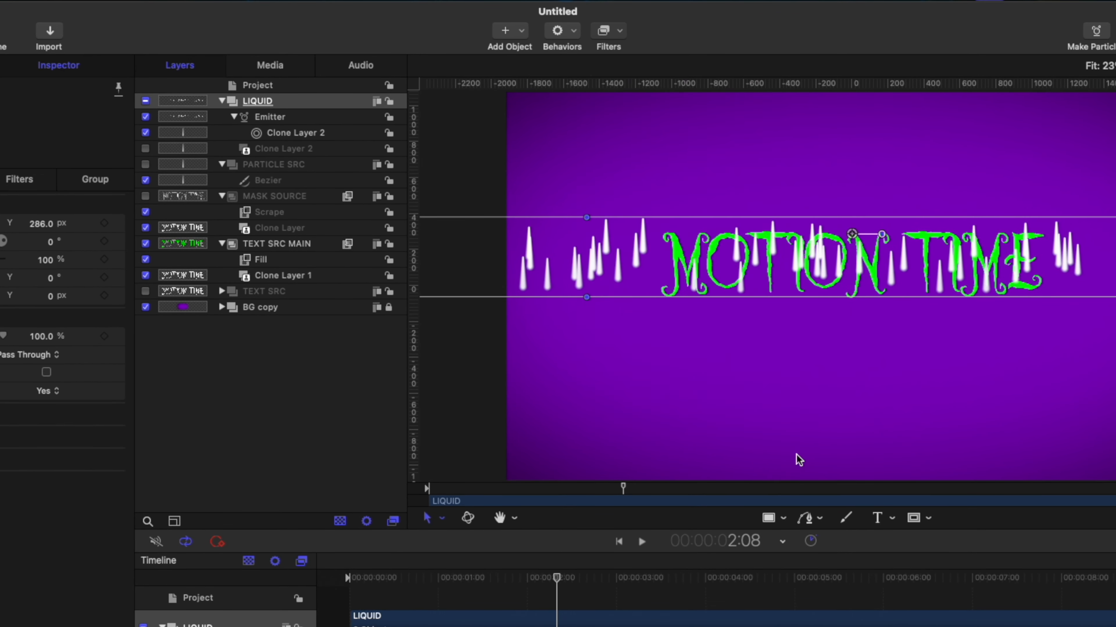
pyautogui.doubleClick(164, 199)
pyautogui.write('10')
pyautogui.press('Return')
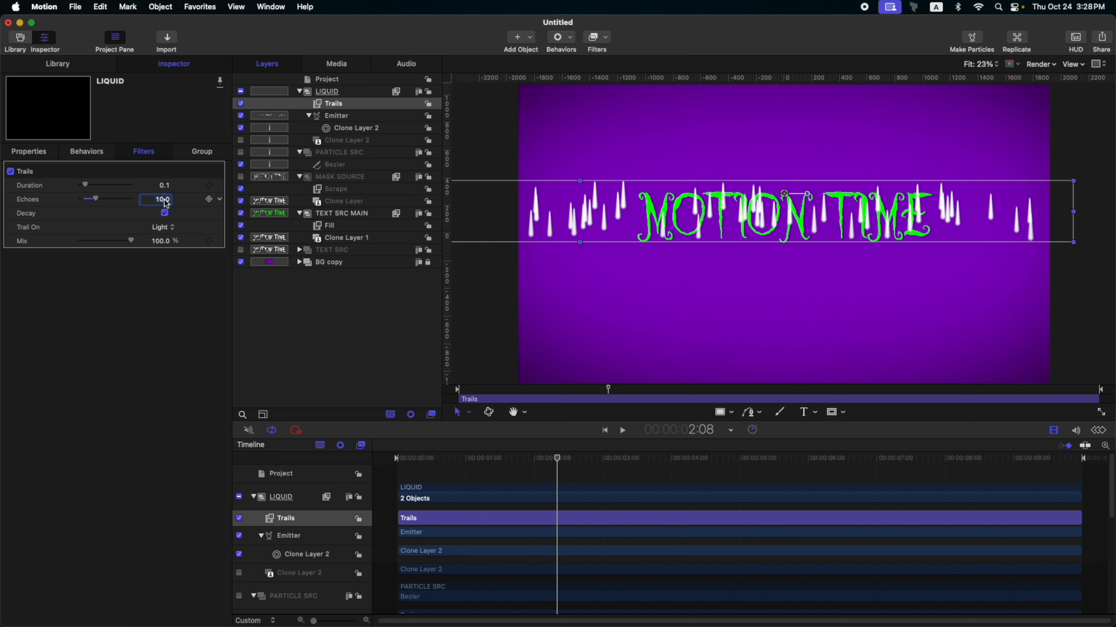
pyautogui.moveTo(85, 185); pyautogui.dragTo(463, 189)
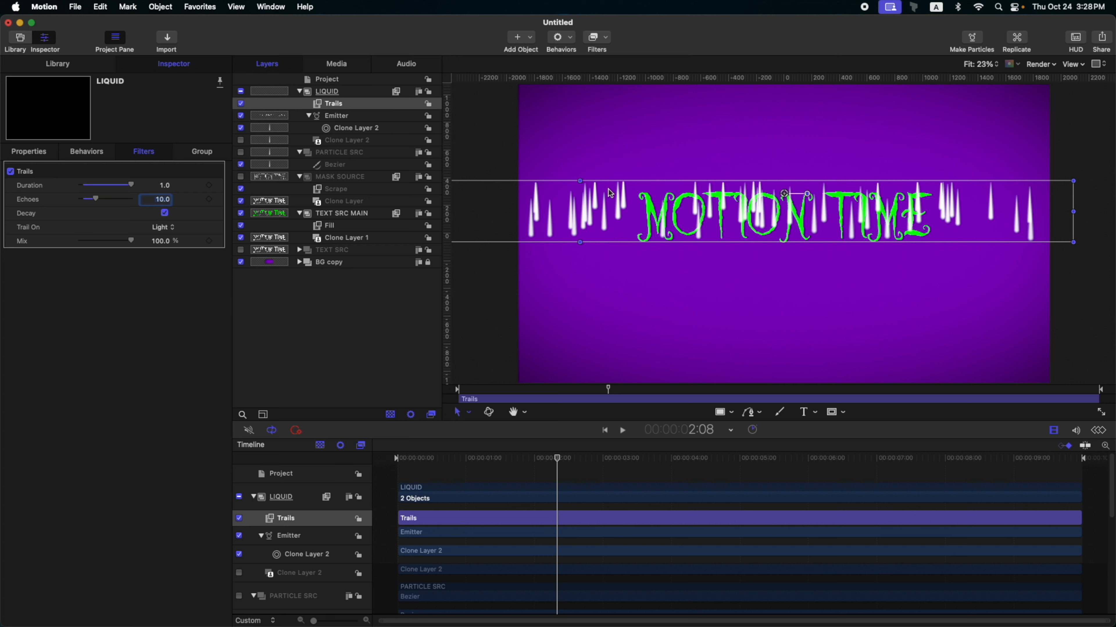
# Add a Gaussian Blur filter with Amount 10 to the LIQUID group and check the drips at frame 4:19.
pyautogui.click(340, 93)
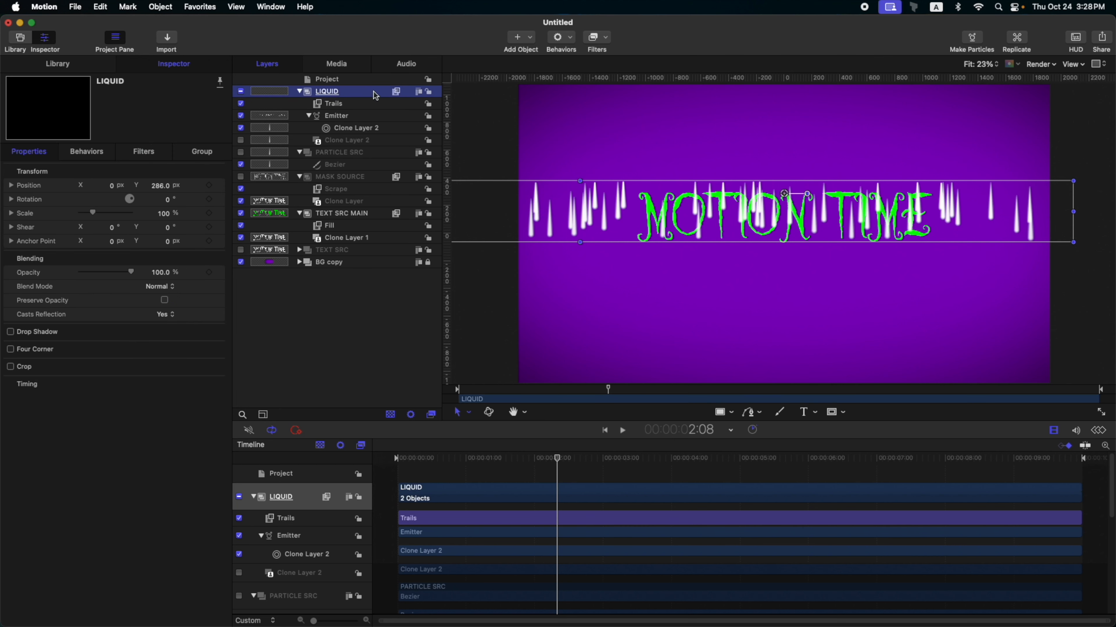
pyautogui.click(608, 37)
pyautogui.moveTo(650, 69)
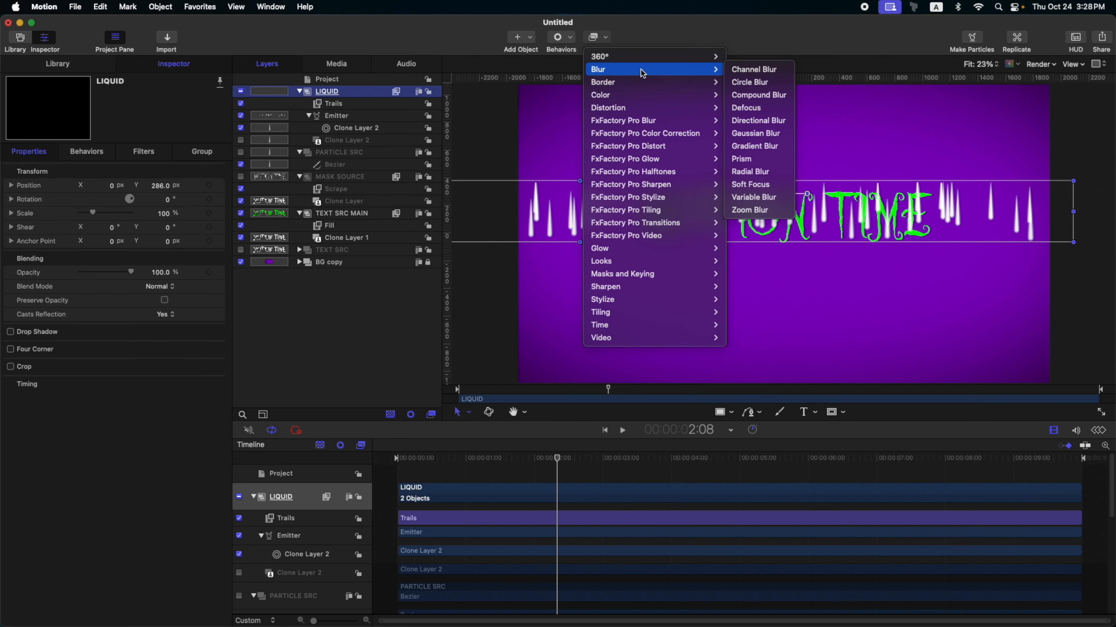
pyautogui.click(759, 135)
pyautogui.doubleClick(165, 186)
pyautogui.write('10')
pyautogui.press('Return')
pyautogui.click(726, 460)
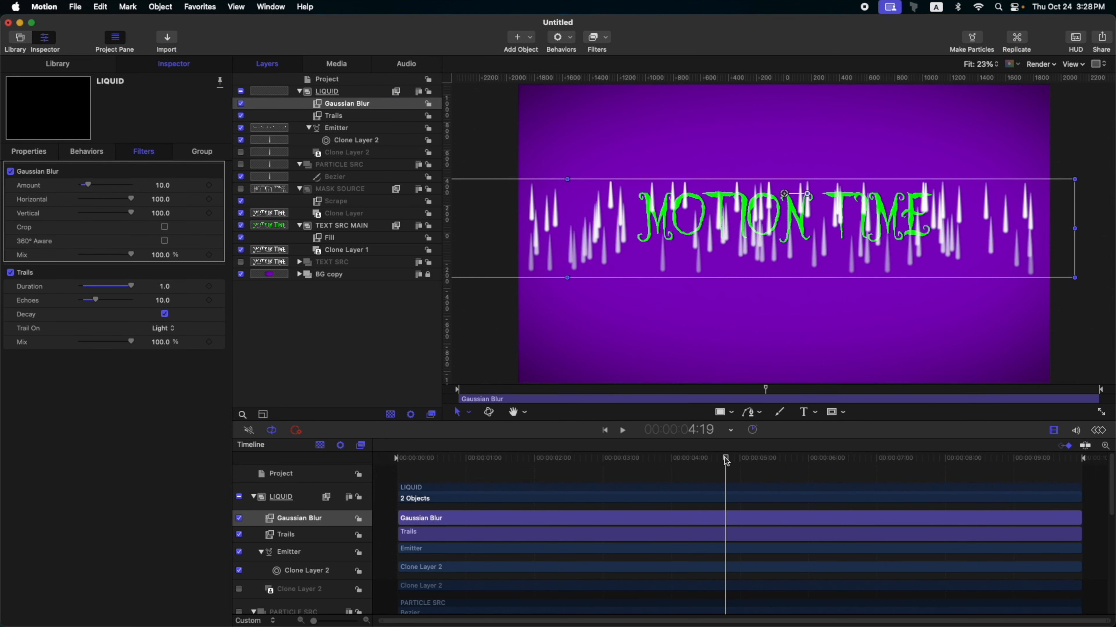
# Add a MinMax filter with Radius 5 to the LIQUID group and duplicate it with Mode Maximum and Radius 2.
pyautogui.click(344, 92)
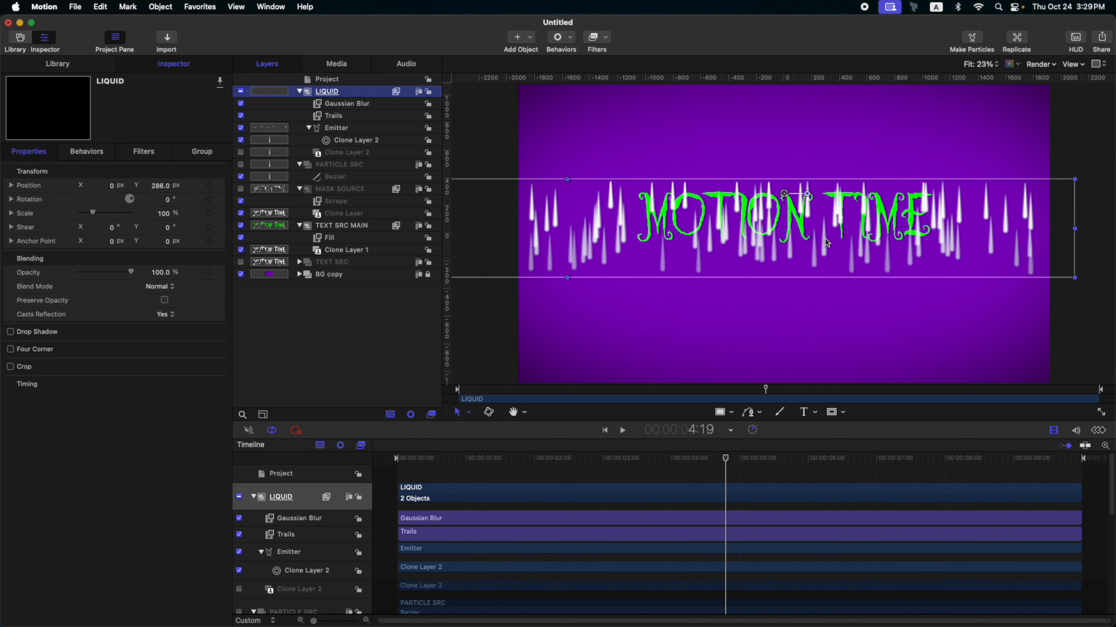
pyautogui.scroll(5, 824, 238)
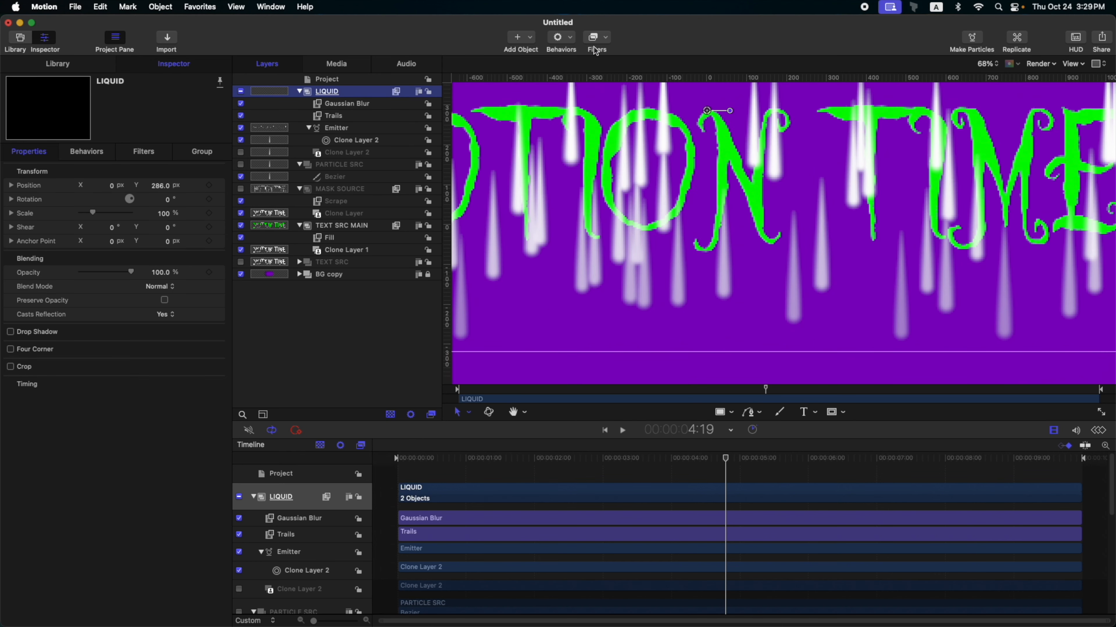
pyautogui.click(596, 51)
pyautogui.moveTo(727, 298)
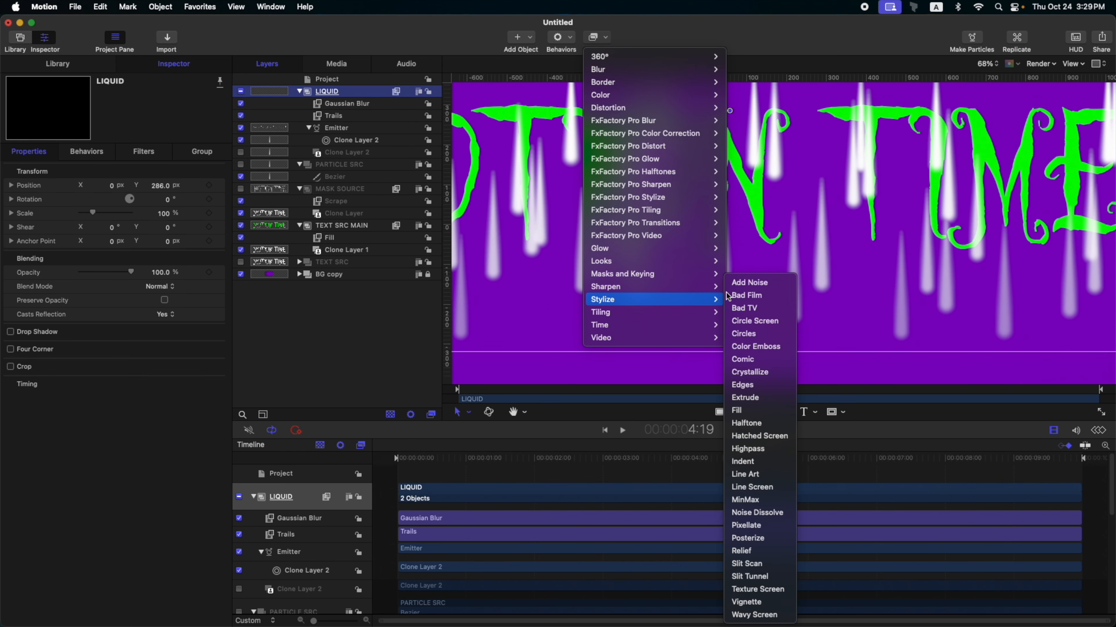
pyautogui.click(746, 500)
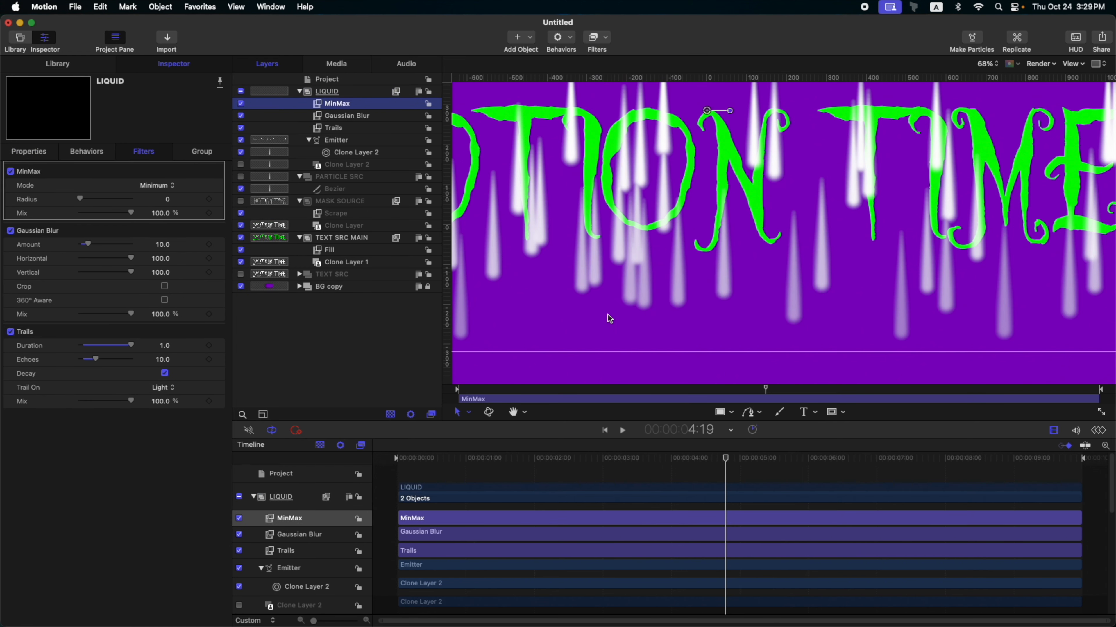
pyautogui.click(167, 199)
pyautogui.write('5')
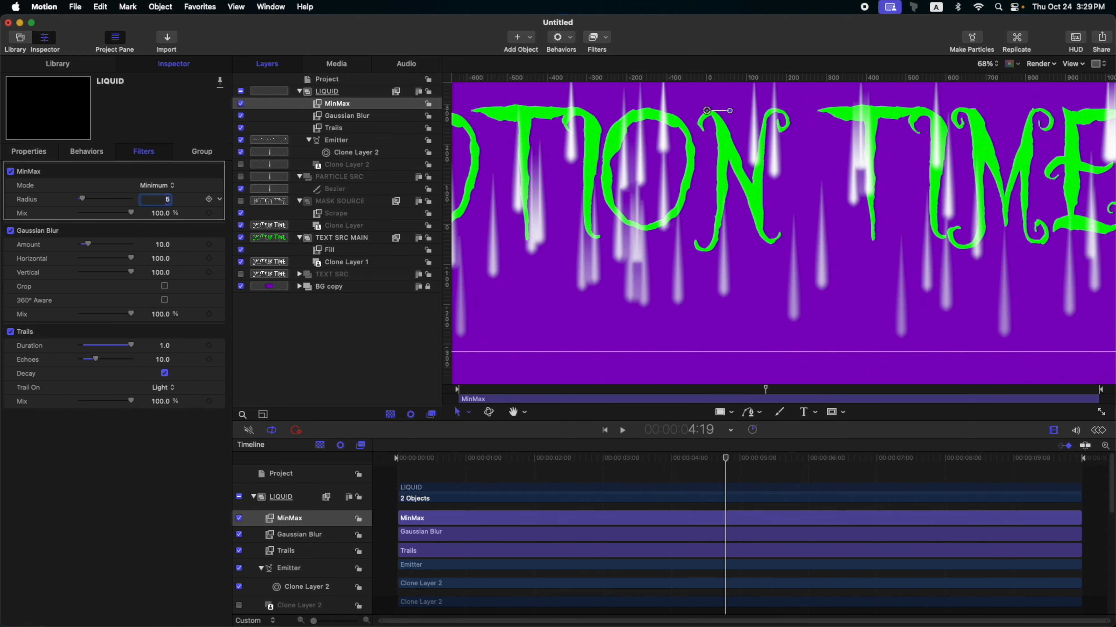
pyautogui.press('super+d')
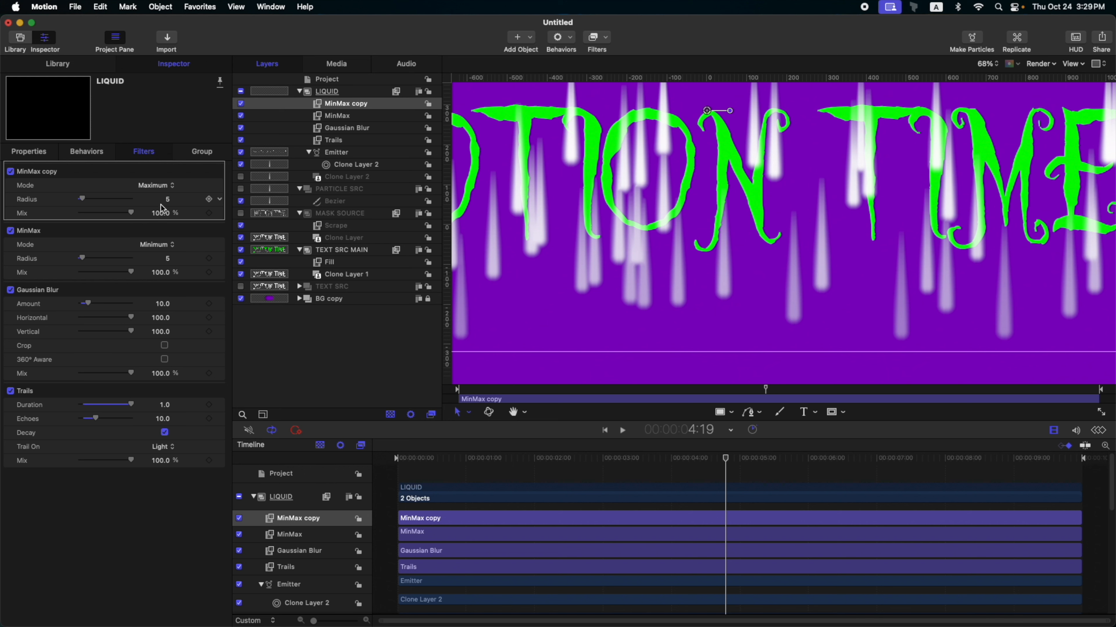
# Add a Levels filter to LIQUID and bring the Alpha channel's input black, midtone and white points close together to harden the drip edges.
pyautogui.click(329, 92)
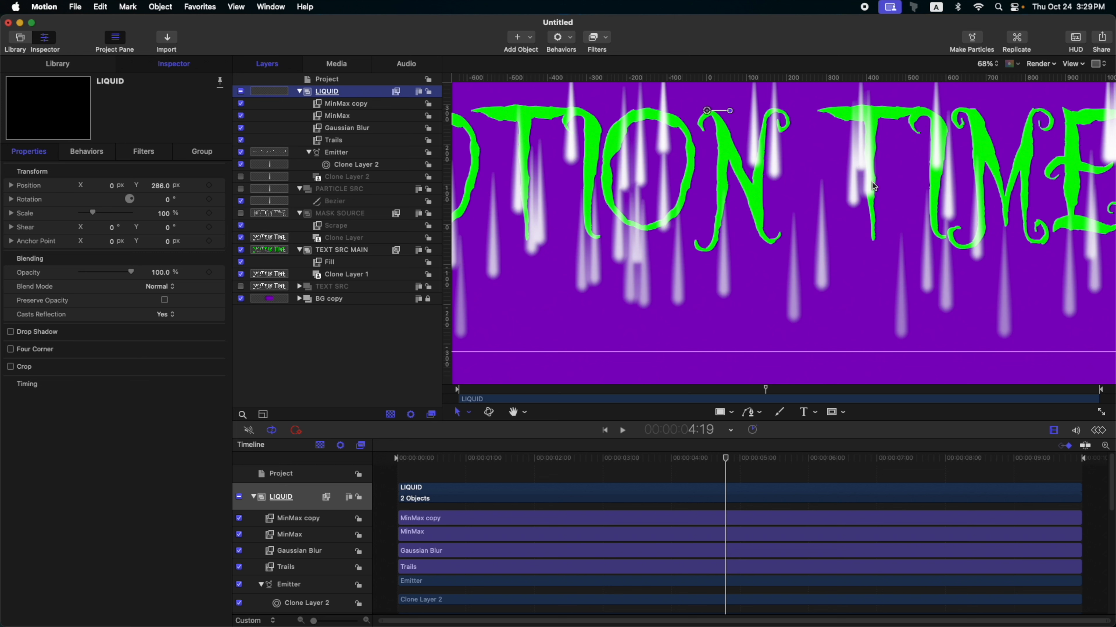
pyautogui.click(597, 37)
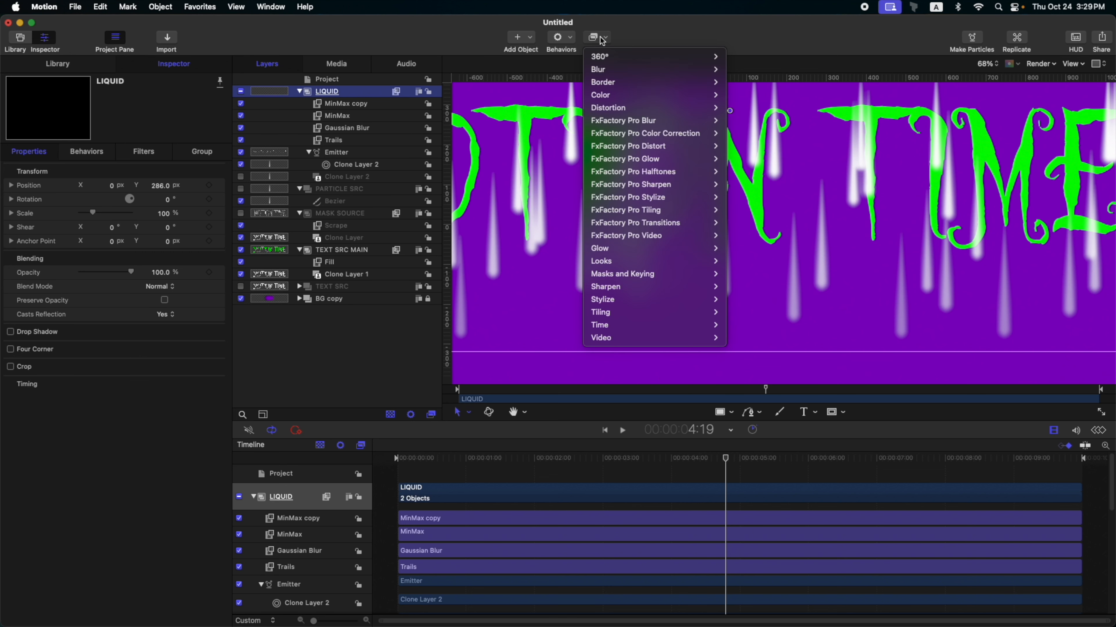
pyautogui.moveTo(655, 95)
pyautogui.click(766, 188)
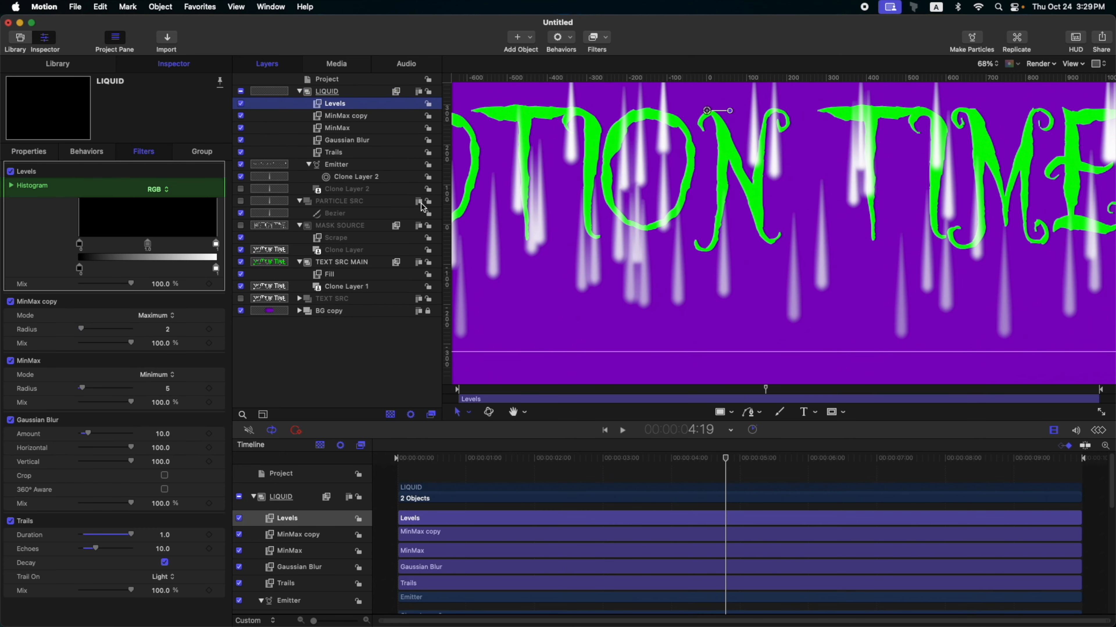
pyautogui.click(158, 195)
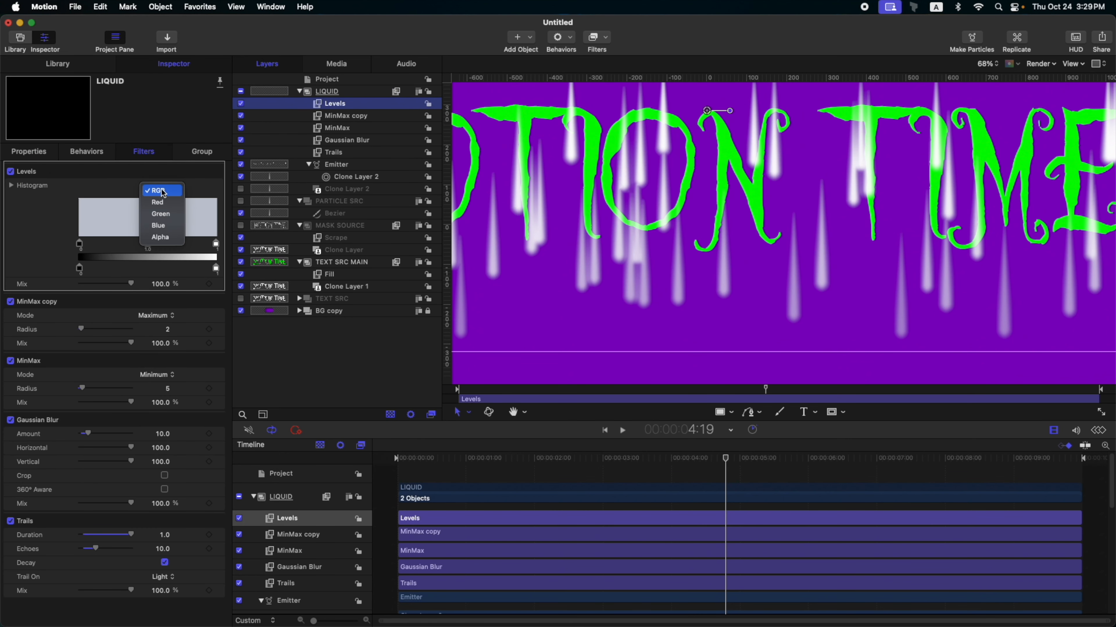
pyautogui.click(160, 243)
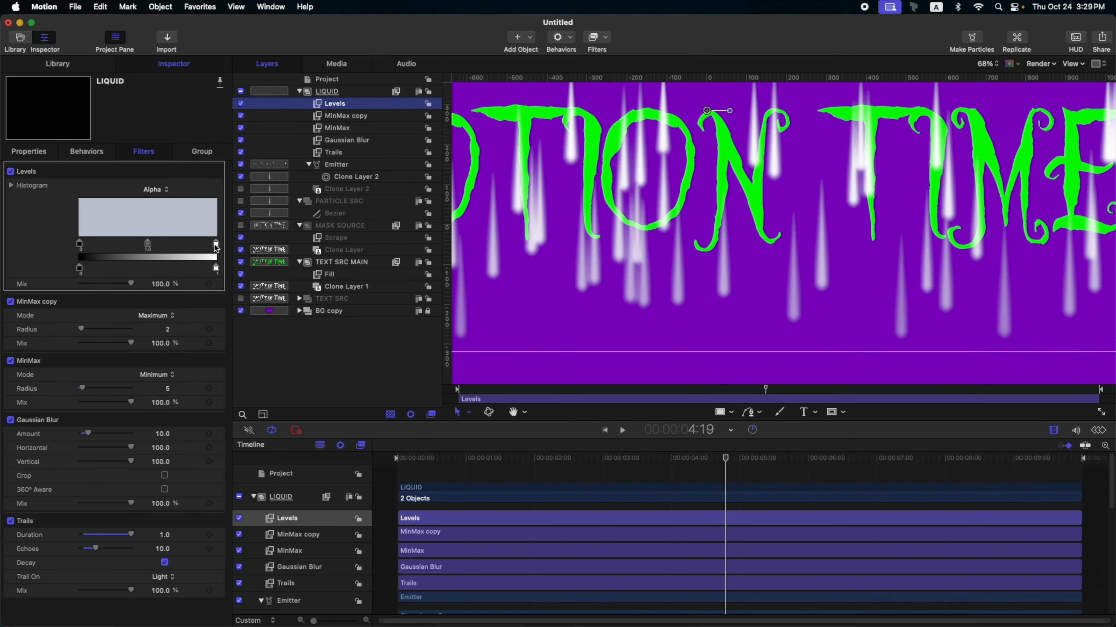
pyautogui.moveTo(216, 245); pyautogui.dragTo(151, 244)
pyautogui.moveTo(80, 244); pyautogui.dragTo(160, 243)
pyautogui.moveTo(133, 244); pyautogui.dragTo(110, 244)
pyautogui.hotkey('shift', 'z')
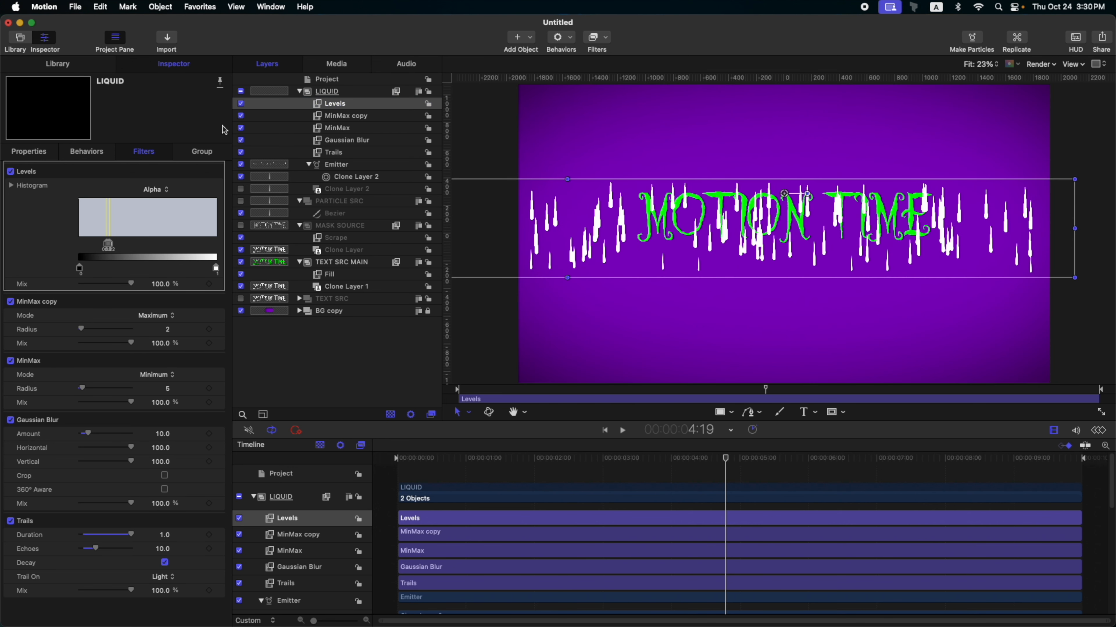
# Add an image mask to the LIQUID group with MASK SOURCE as its source, and preview the drips up to frame 5:14.
pyautogui.click(346, 93)
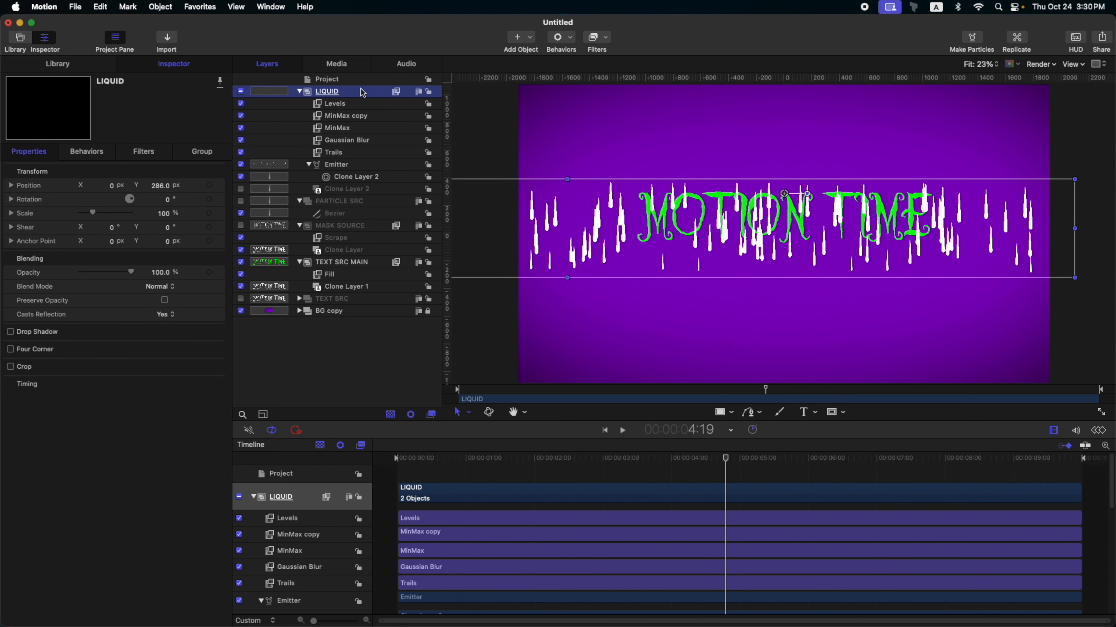
pyautogui.press('super+shift+m')
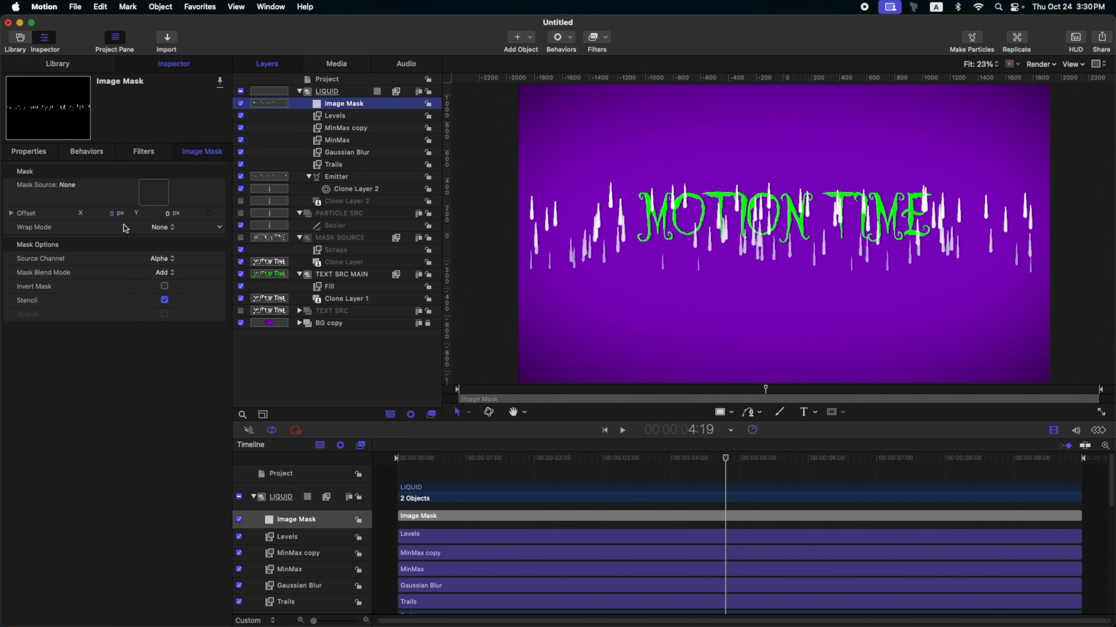
pyautogui.moveTo(161, 199); pyautogui.dragTo(357, 239)
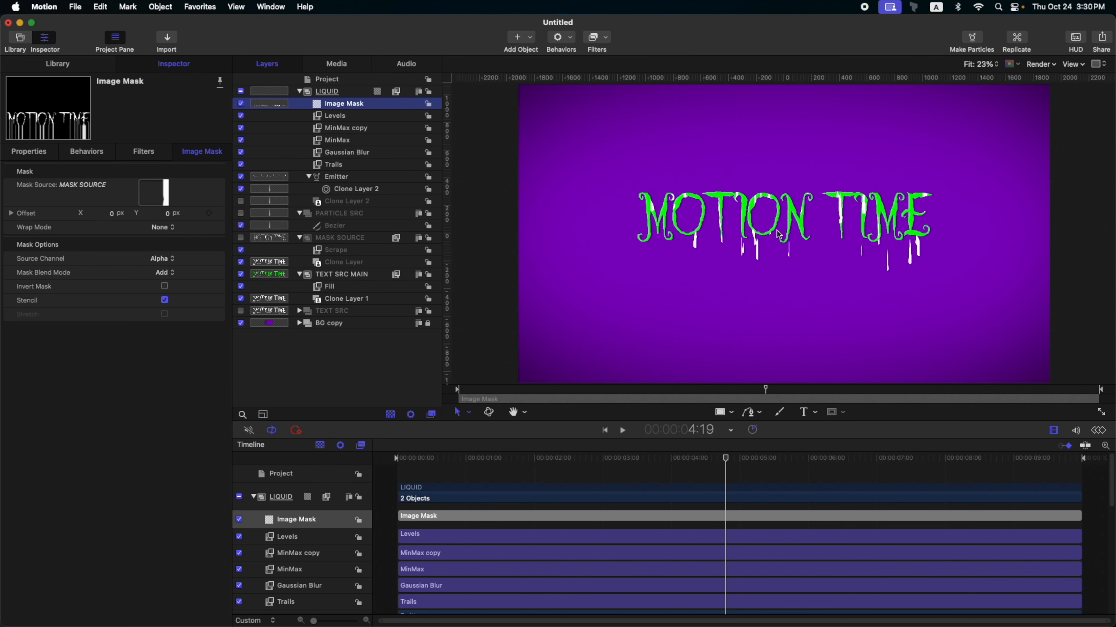
pyautogui.scroll(5, 739, 221)
pyautogui.moveTo(725, 459); pyautogui.dragTo(780, 457)
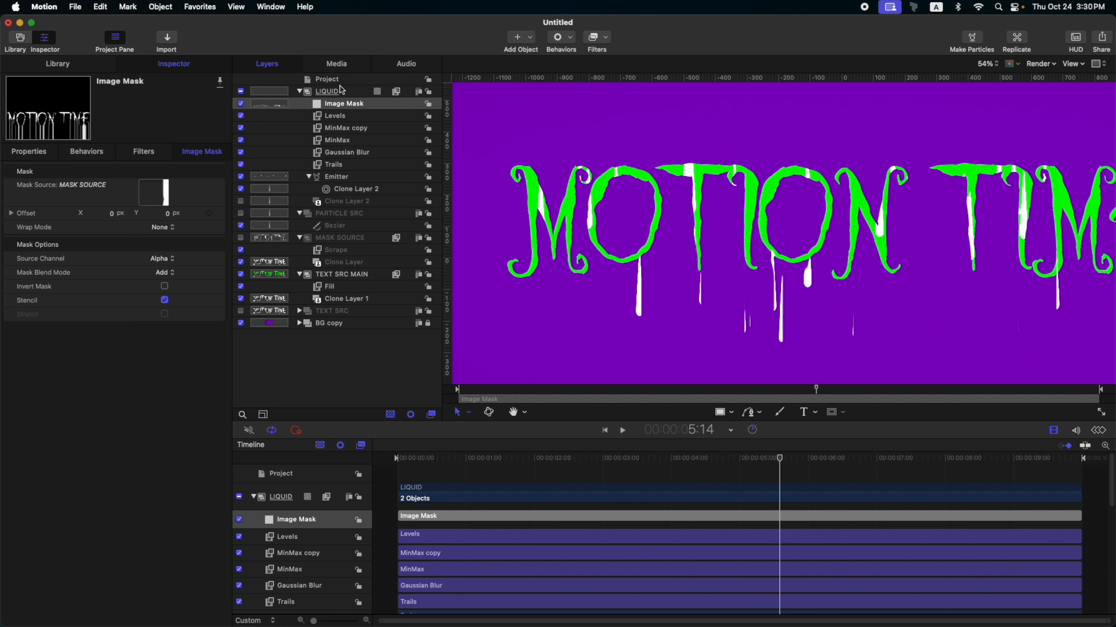
# Copy the green Fill filter from TEXT SRC MAIN onto the LIQUID group, above Levels, and collapse the group.
pyautogui.click(345, 93)
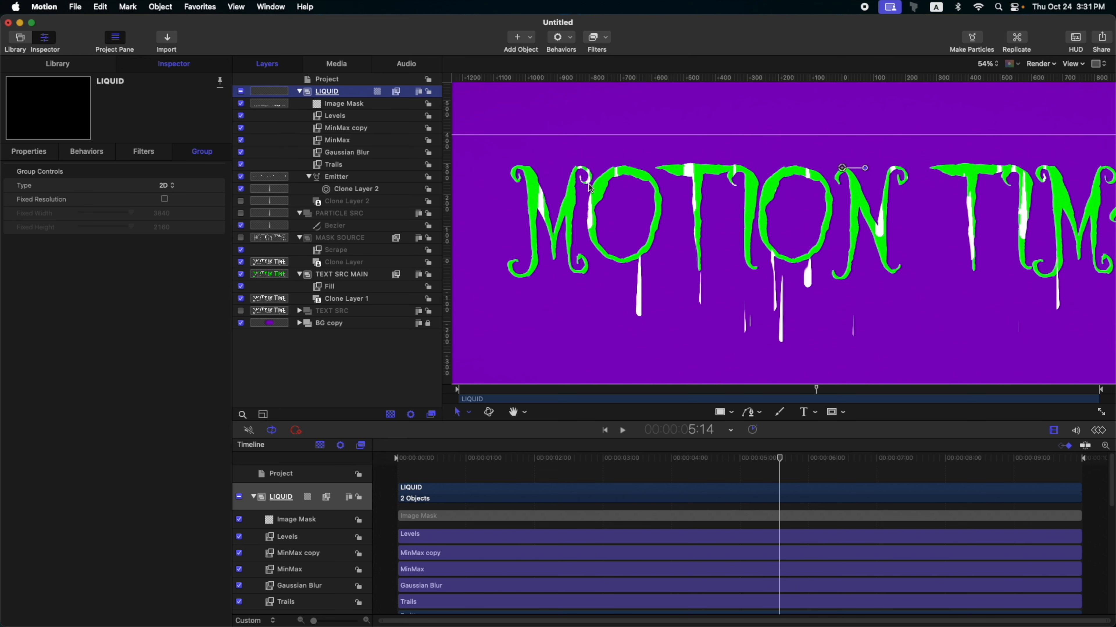
pyautogui.click(342, 288)
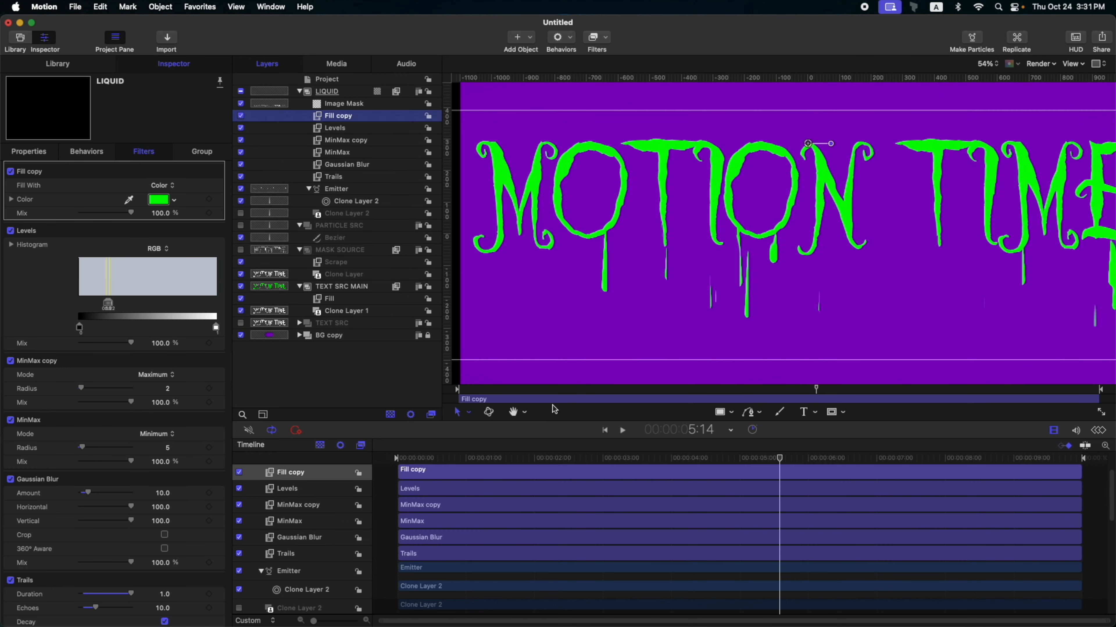
pyautogui.click(300, 93)
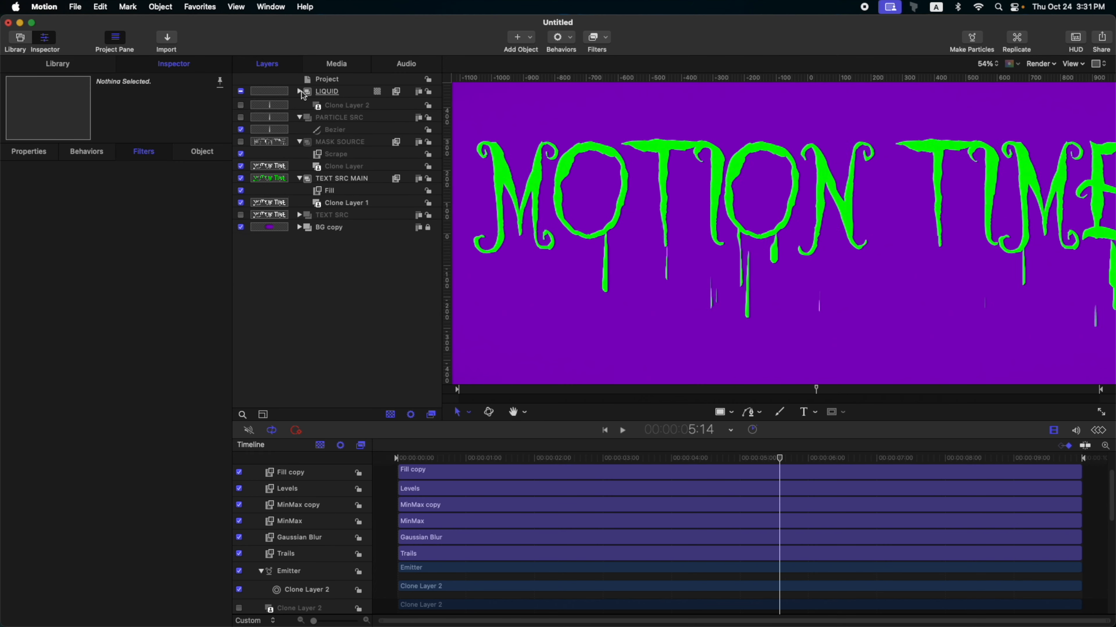
pyautogui.click(337, 97)
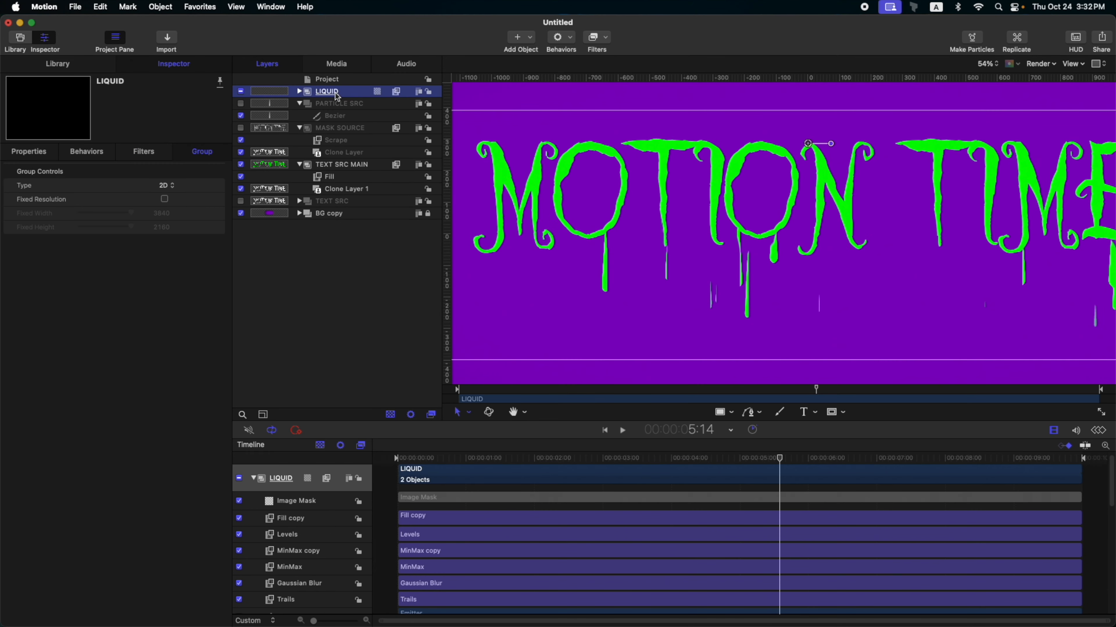
# Clone the LIQUID group into a new group, hide the original LIQUID group, and name the new group LIQUID CL.
pyautogui.press('k')
pyautogui.click(339, 116)
pyautogui.click(241, 116)
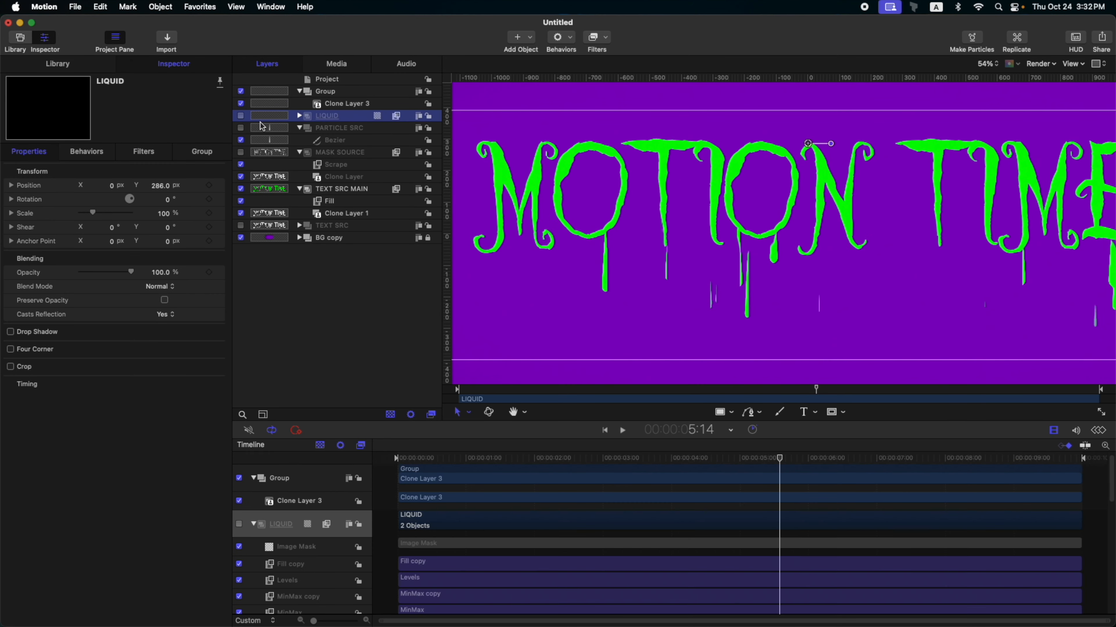
pyautogui.click(346, 93)
pyautogui.doubleClick(350, 93)
pyautogui.write('LIQUID CL')
pyautogui.press('Return')
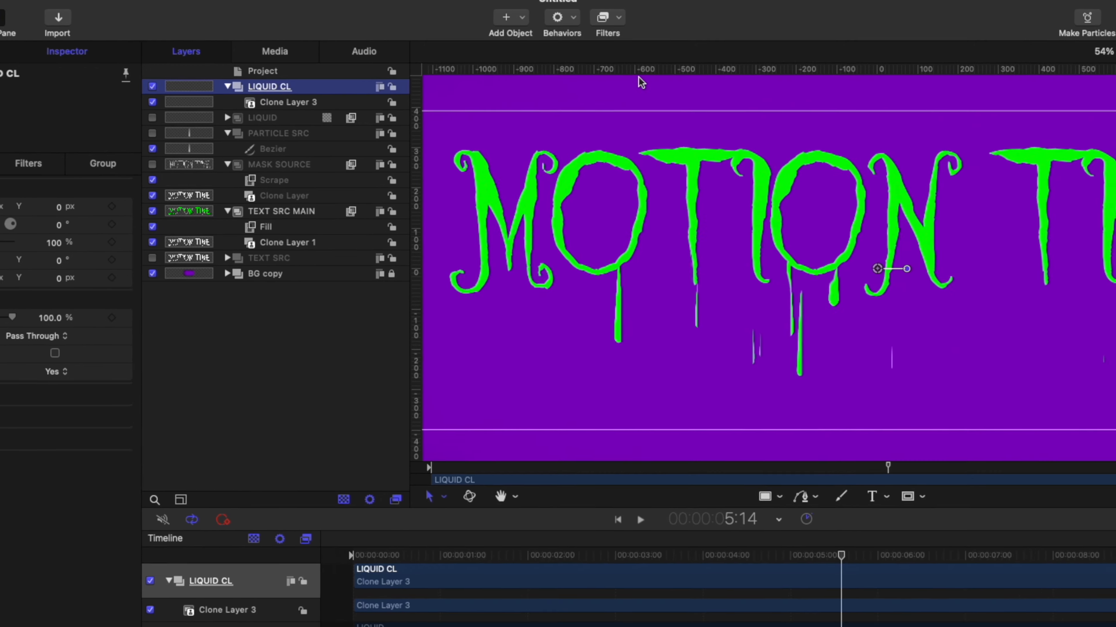
# Add an Indent filter from the Stylize category to the LIQUID CL group.
pyautogui.click(608, 17)
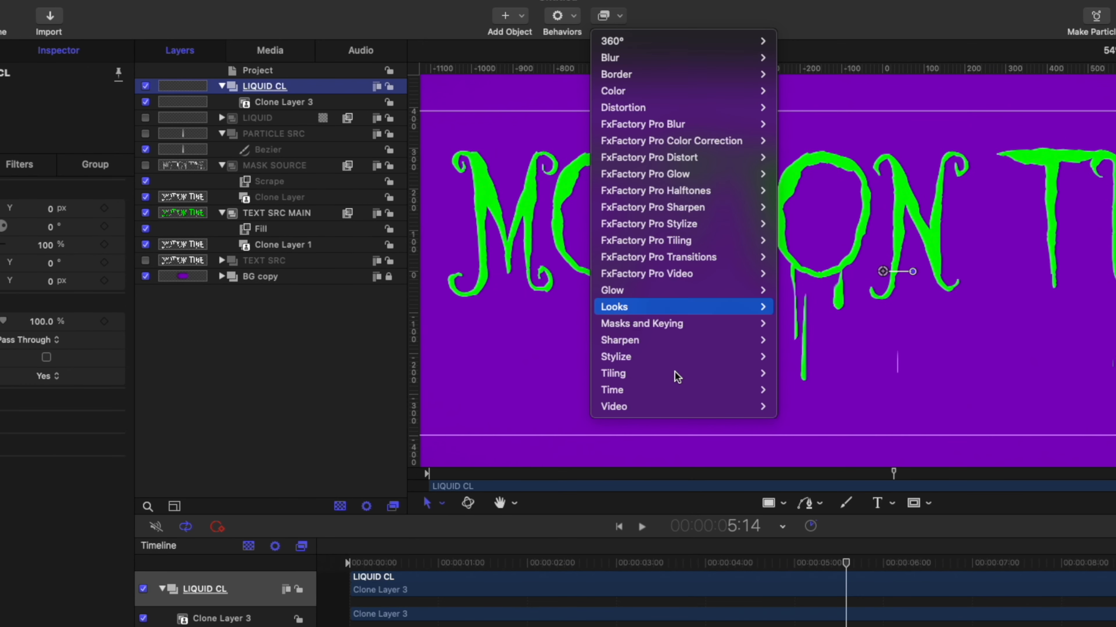
pyautogui.moveTo(746, 355)
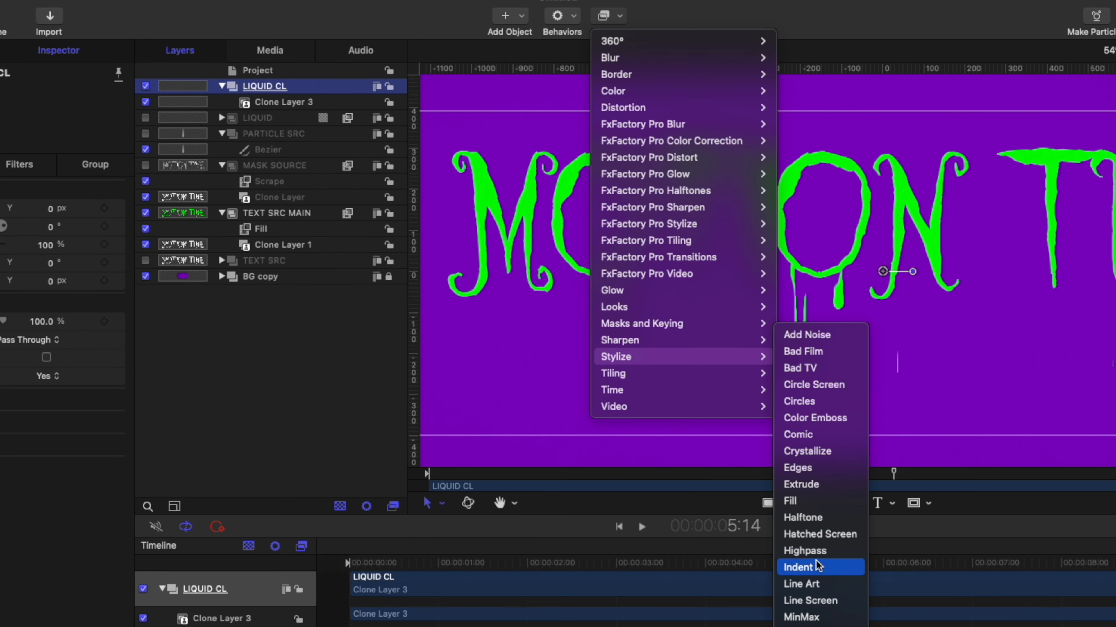
pyautogui.click(810, 567)
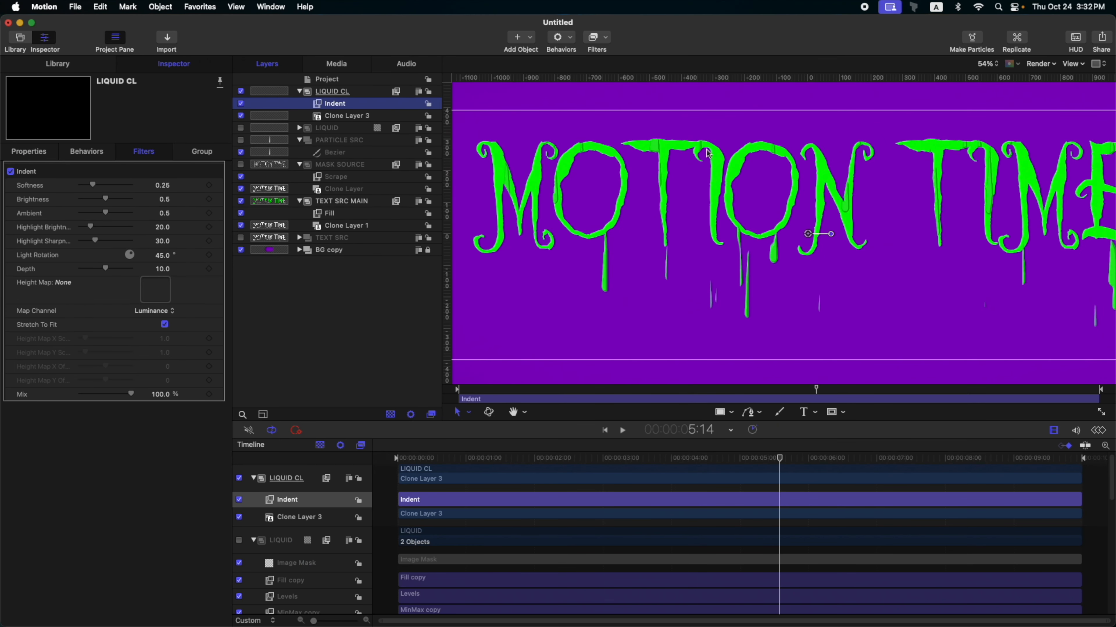
pyautogui.scroll(5, 703, 150)
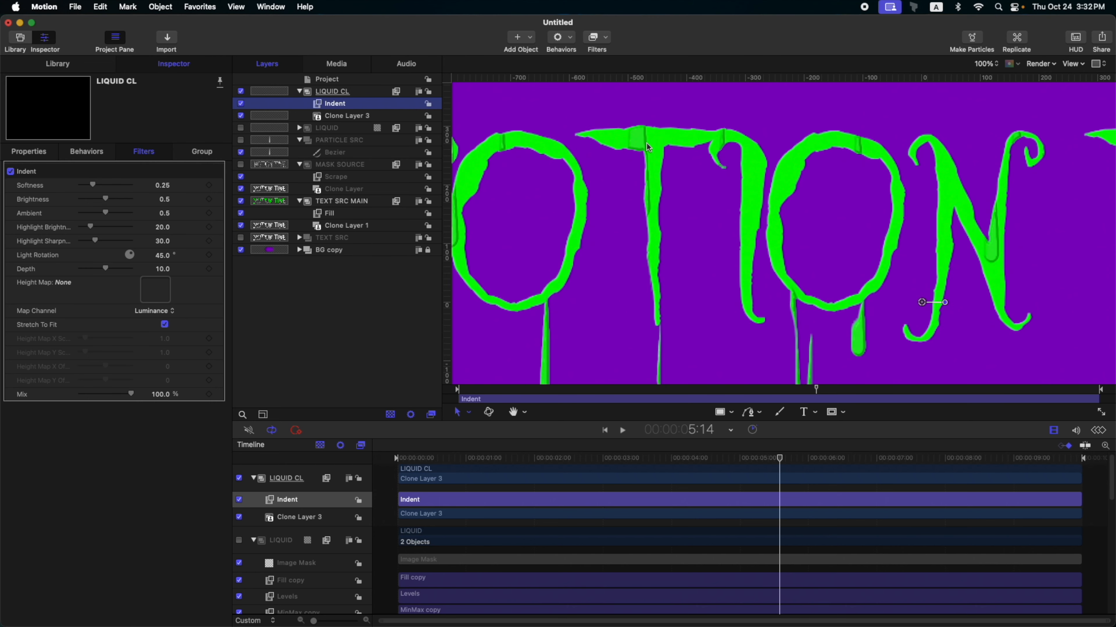
pyautogui.hscroll(-5, 645, 142)
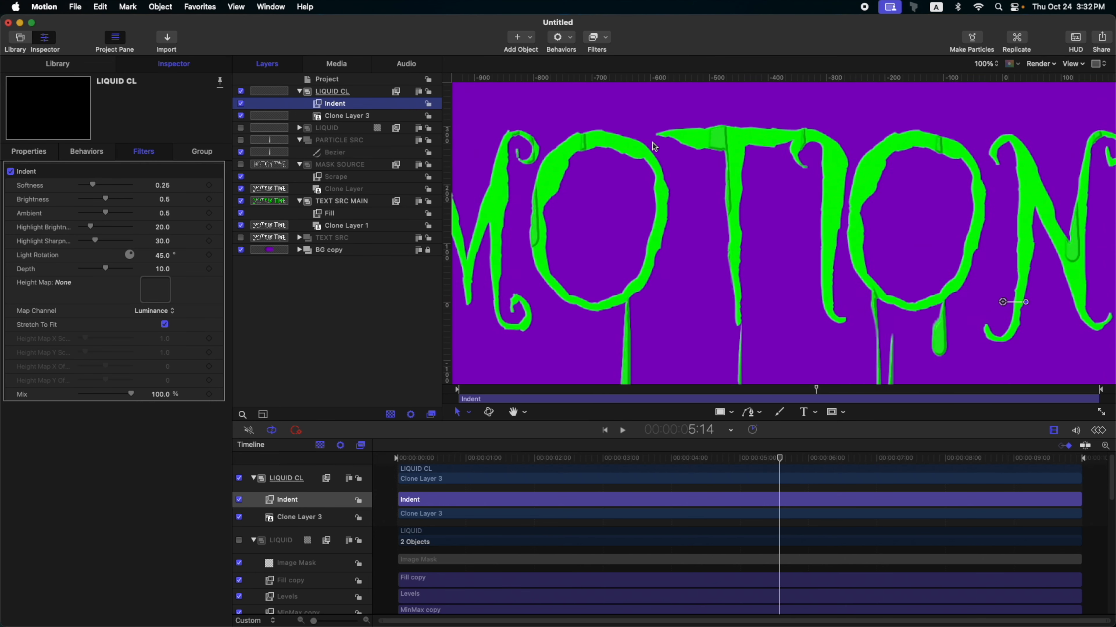
pyautogui.hscroll(-5, 653, 143)
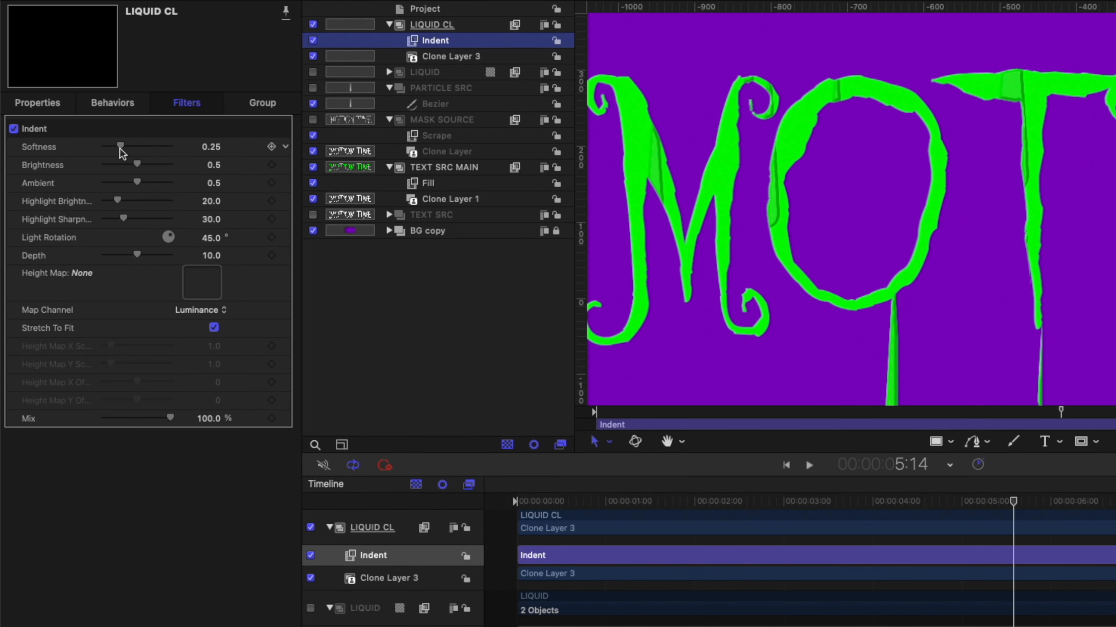
# Set Indent's Softness to 0.04, Brightness 0.86, Ambient 0.03, Highlight Brightness 1.0, Highlight Sharpness 17.0 and Depth 2.0.
pyautogui.moveTo(120, 147); pyautogui.dragTo(106, 148)
pyautogui.moveTo(137, 164); pyautogui.dragTo(114, 218)
pyautogui.moveTo(137, 254)
pyautogui.mouseDown()
pyautogui.moveTo(108, 255)
pyautogui.moveTo(153, 257)
pyautogui.moveTo(127, 256)
pyautogui.mouseUp()
pyautogui.moveTo(106, 147)
pyautogui.mouseDown()
pyautogui.moveTo(117, 147)
pyautogui.moveTo(108, 148)
pyautogui.mouseUp()
pyautogui.moveTo(127, 255); pyautogui.dragTo(108, 252)
# Add a Levels filter to LIQUID CL and, in its Alpha channel, lower the input white point and slightly raise the black point.
pyautogui.click(463, 27)
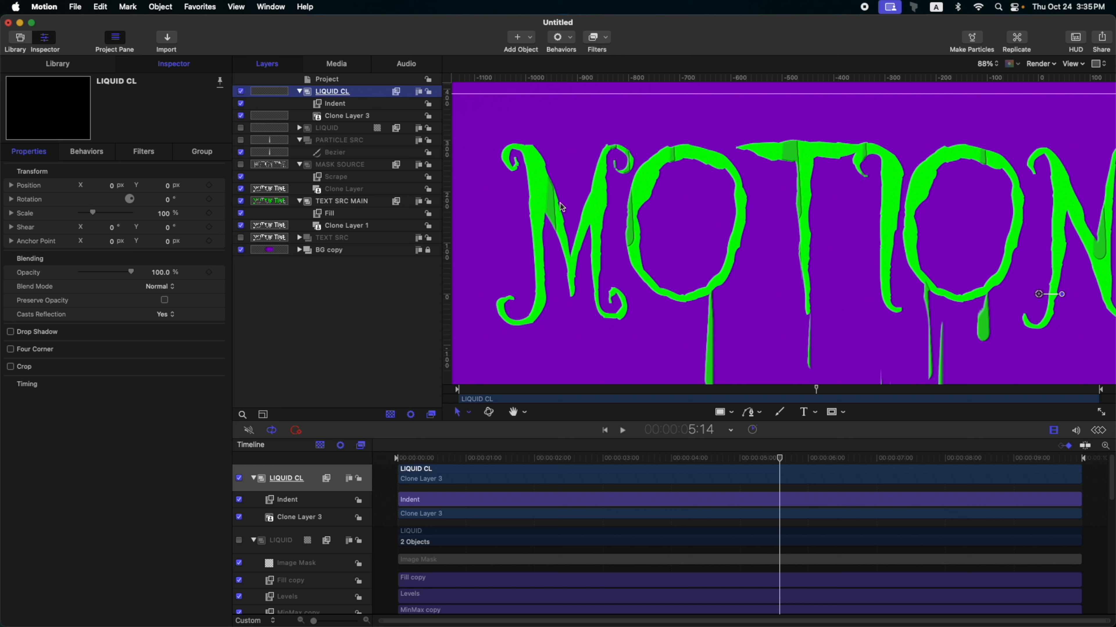
pyautogui.click(604, 42)
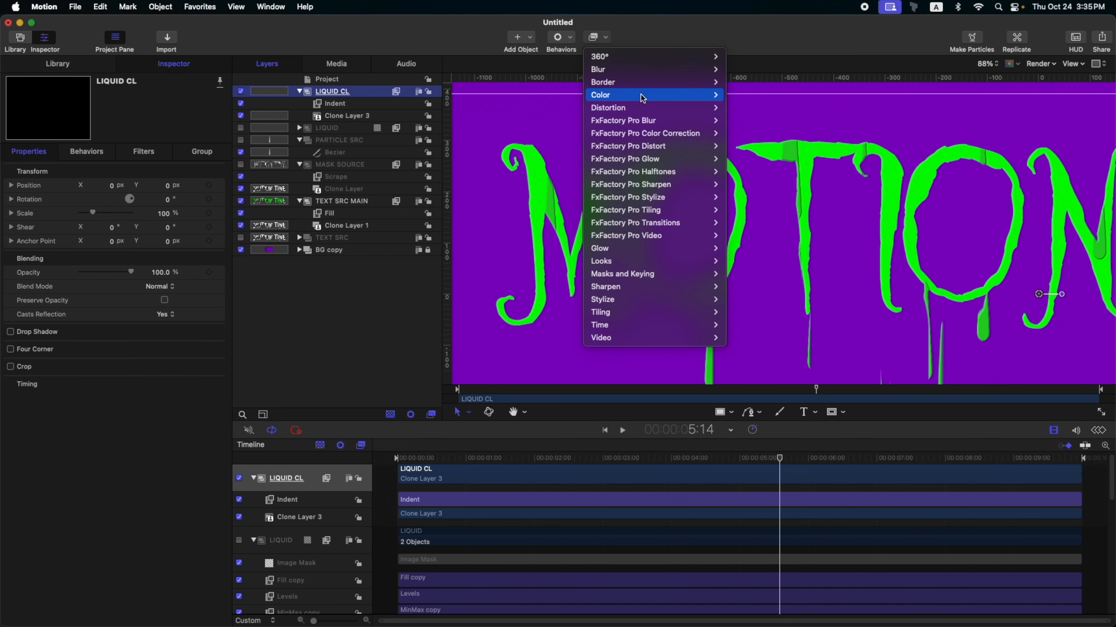
pyautogui.moveTo(650, 95)
pyautogui.click(764, 286)
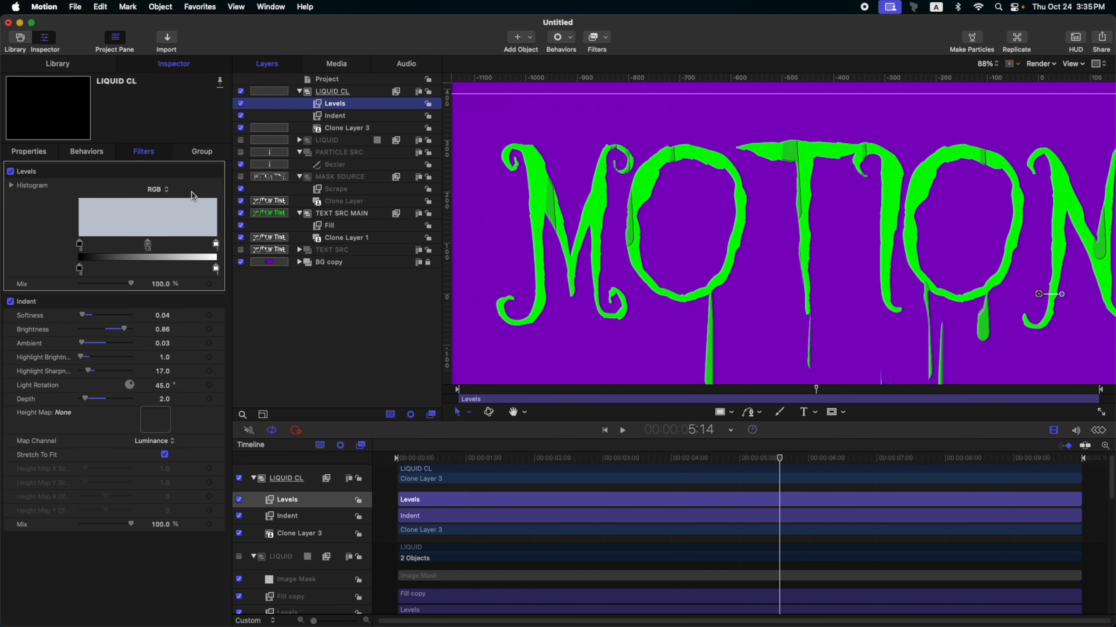
pyautogui.click(157, 190)
pyautogui.click(161, 242)
pyautogui.moveTo(216, 247); pyautogui.dragTo(140, 246)
pyautogui.moveTo(80, 245); pyautogui.dragTo(93, 245)
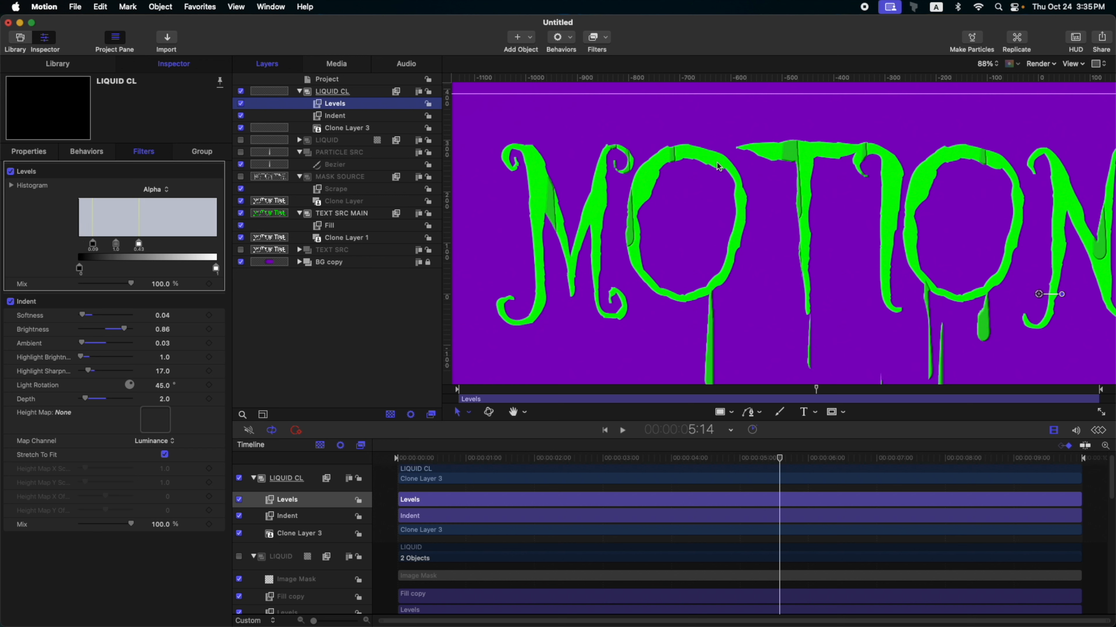
# Collapse the groups and gather everything from LIQUID CL to TEXT SRC into a new group named SRC, leaving BG copy outside.
pyautogui.hotkey('shift', 'z')
pyautogui.click(300, 92)
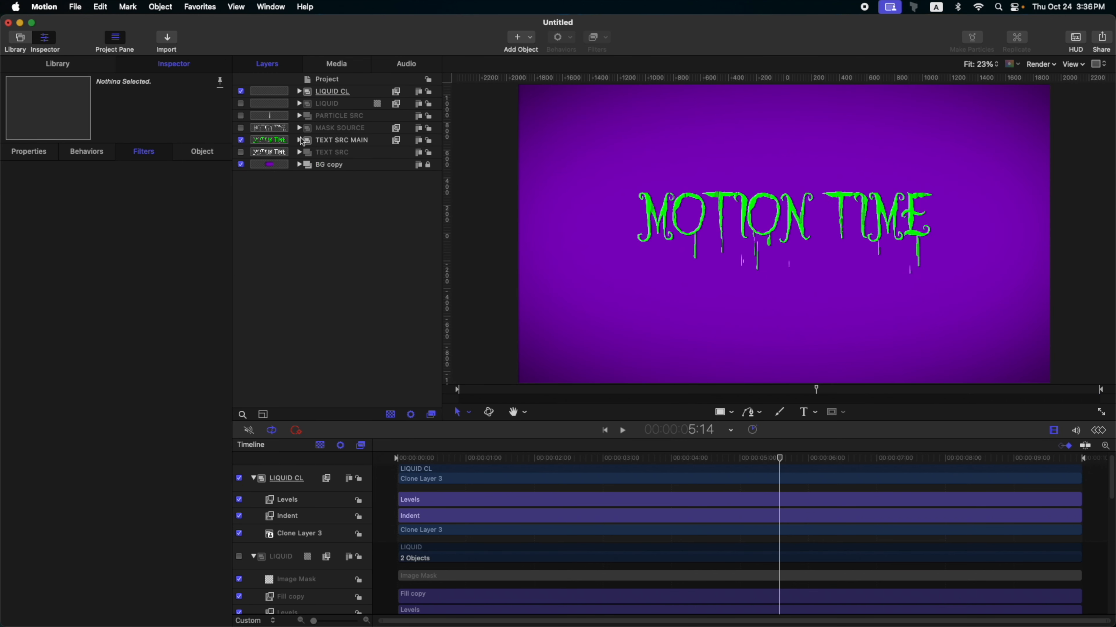
pyautogui.click(339, 91)
pyautogui.press('super+shift+n')
pyautogui.click(341, 104)
pyautogui.keyDown('shift'); pyautogui.click(343, 165); pyautogui.keyUp('shift')
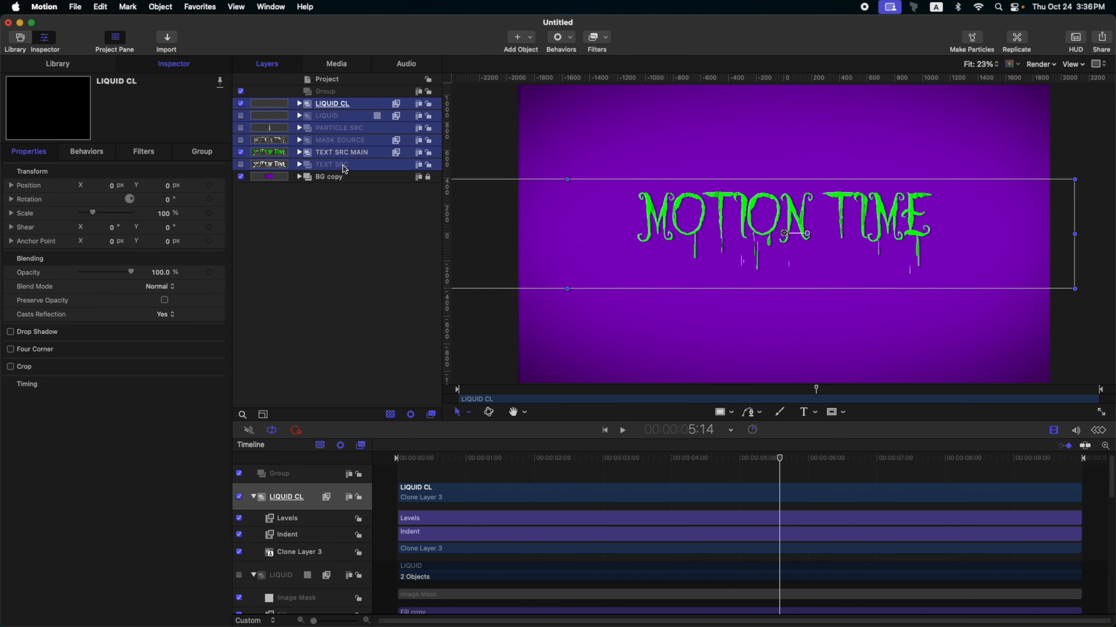
pyautogui.moveTo(343, 164); pyautogui.dragTo(342, 92)
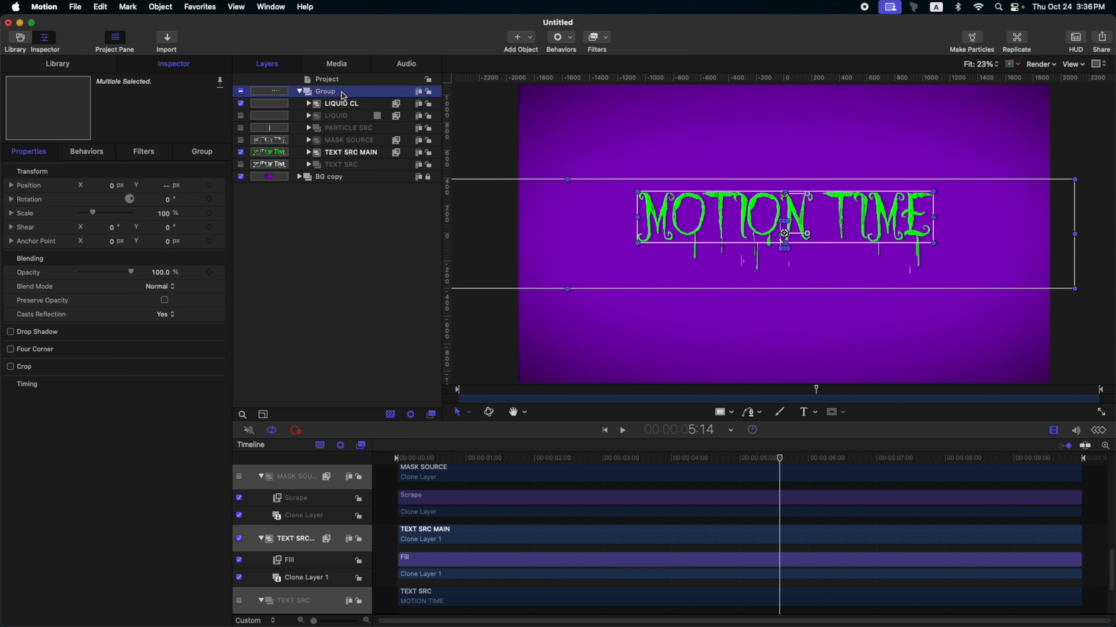
pyautogui.write('SRC')
pyautogui.press('Return')
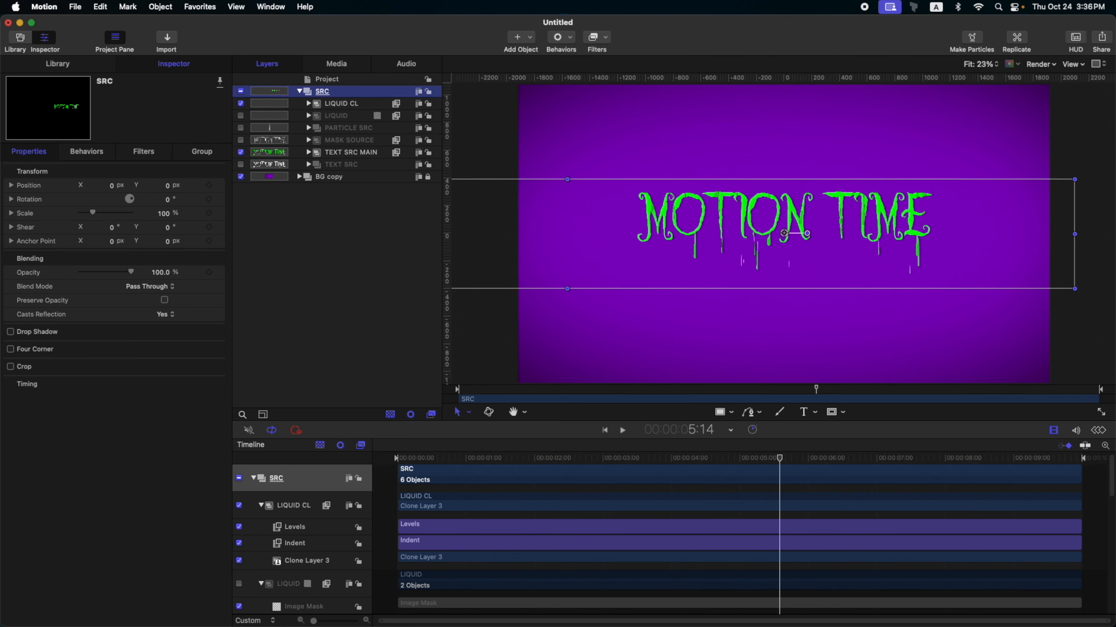
# Turn on Fixed Resolution for the SRC group and collapse it.
pyautogui.click(202, 151)
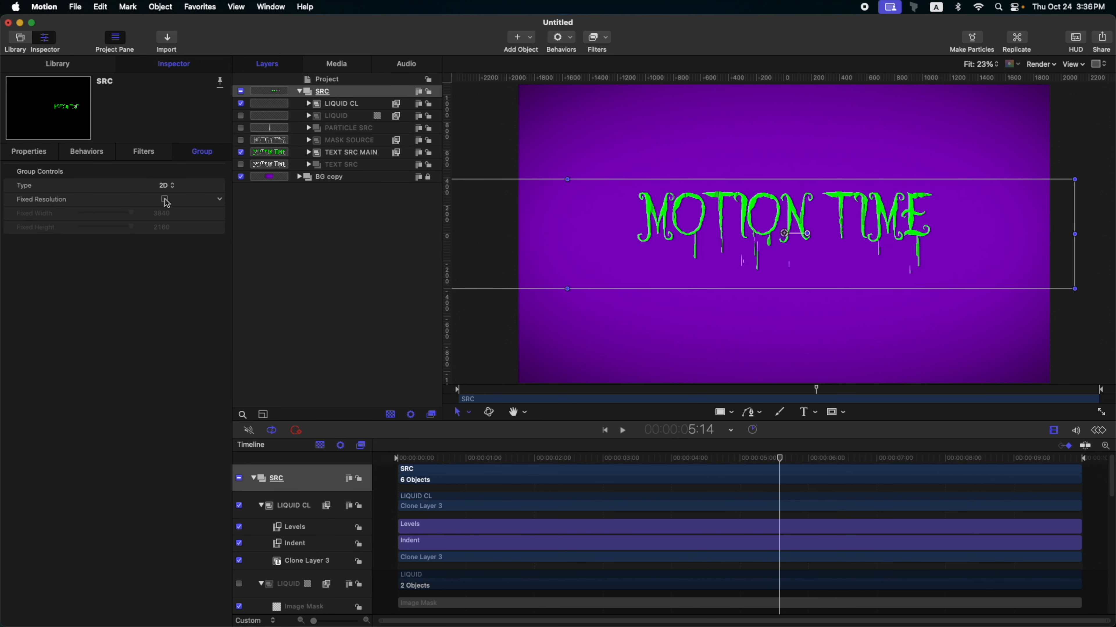
pyautogui.click(165, 199)
pyautogui.click(299, 90)
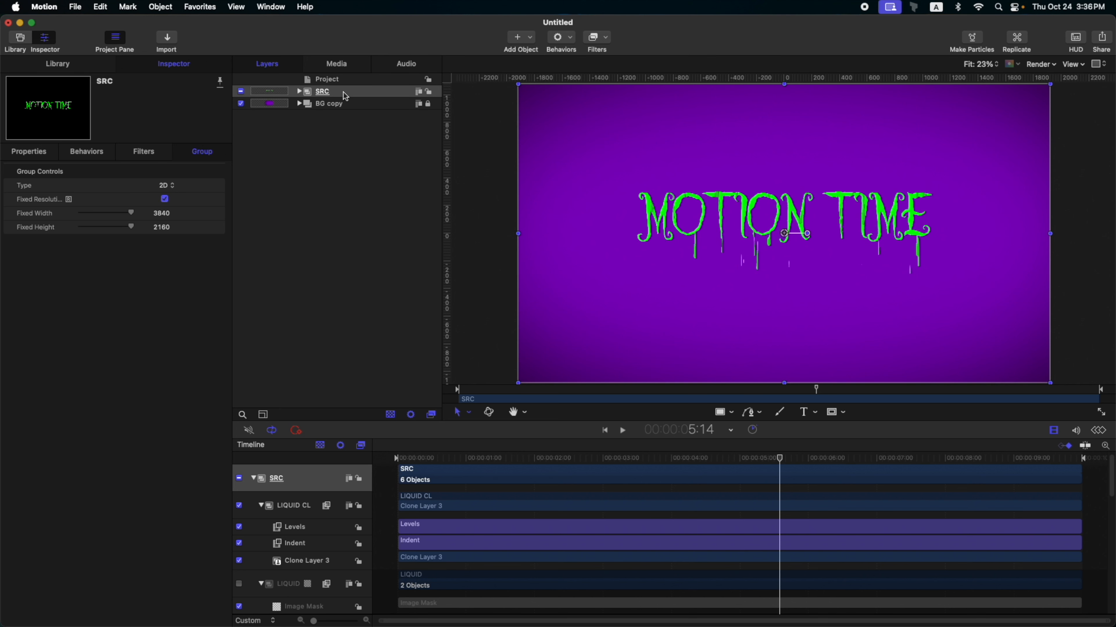
# Make two clone layers of SRC in separate groups, then hide SRC and the upper clone group.
pyautogui.press('k')
pyautogui.press('k')
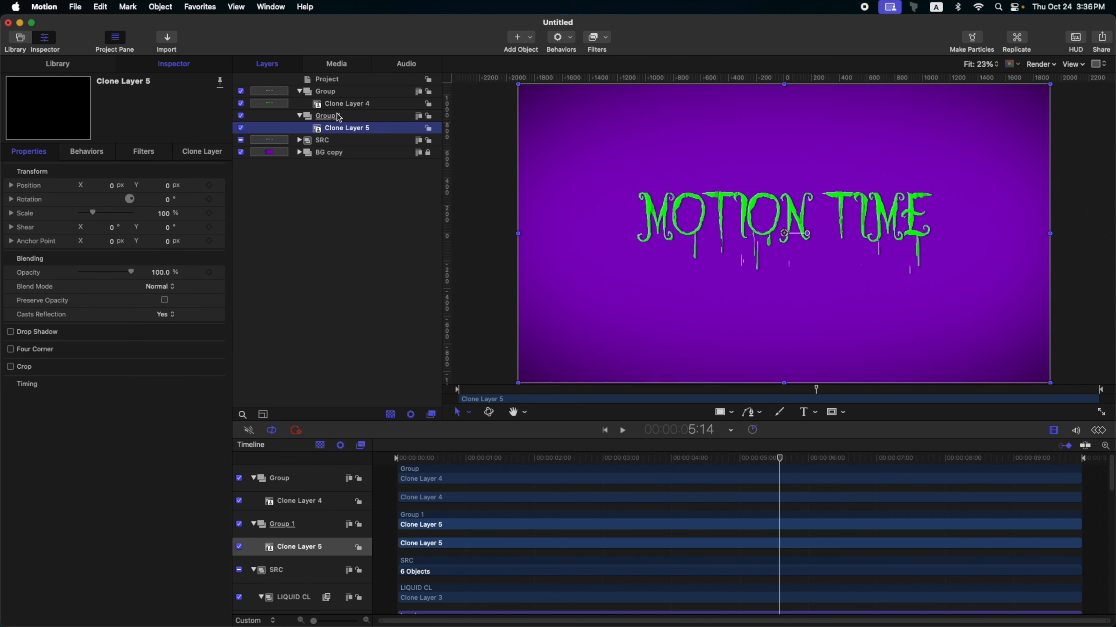
pyautogui.click(240, 141)
pyautogui.click(344, 117)
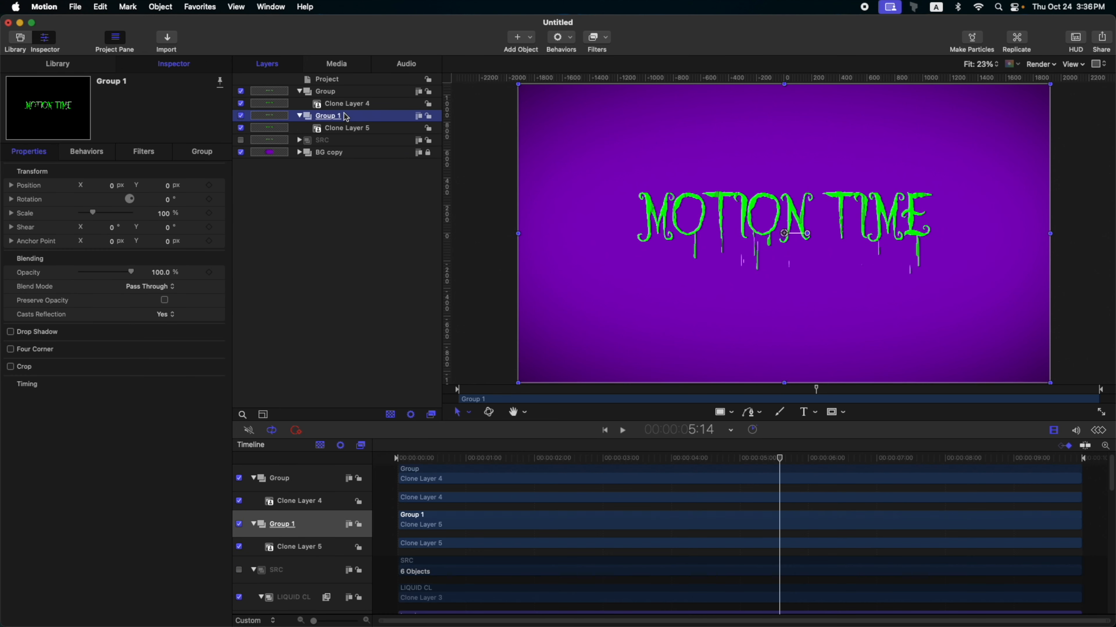
pyautogui.click(240, 92)
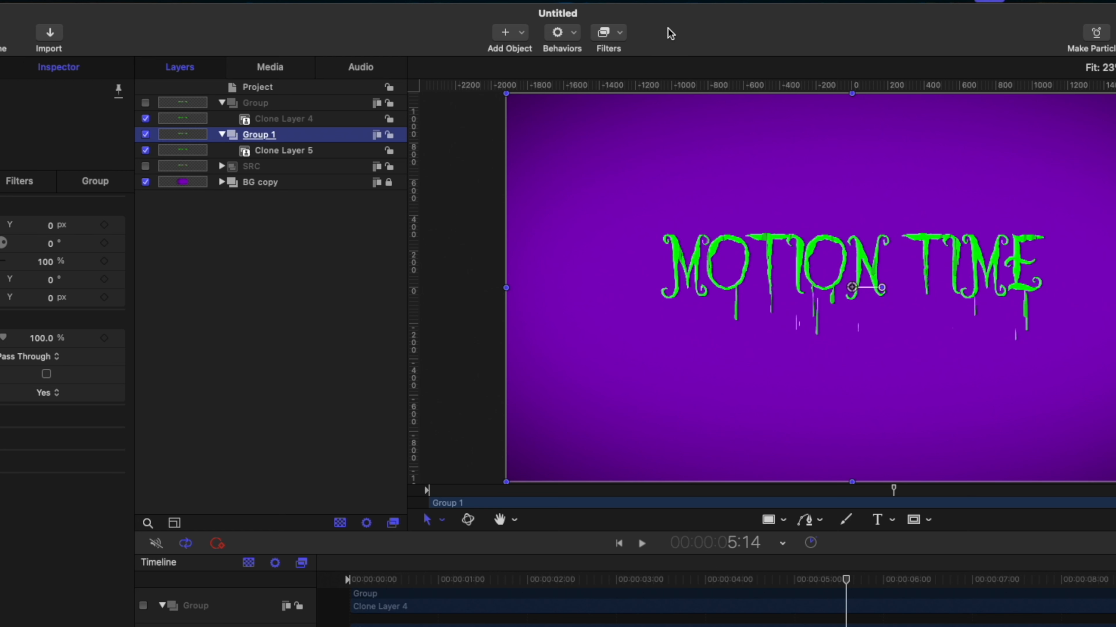
# Add a Stroke filter to Group 1 and turn on Hide Source so only the outline remains.
pyautogui.click(609, 33)
pyautogui.moveTo(684, 94)
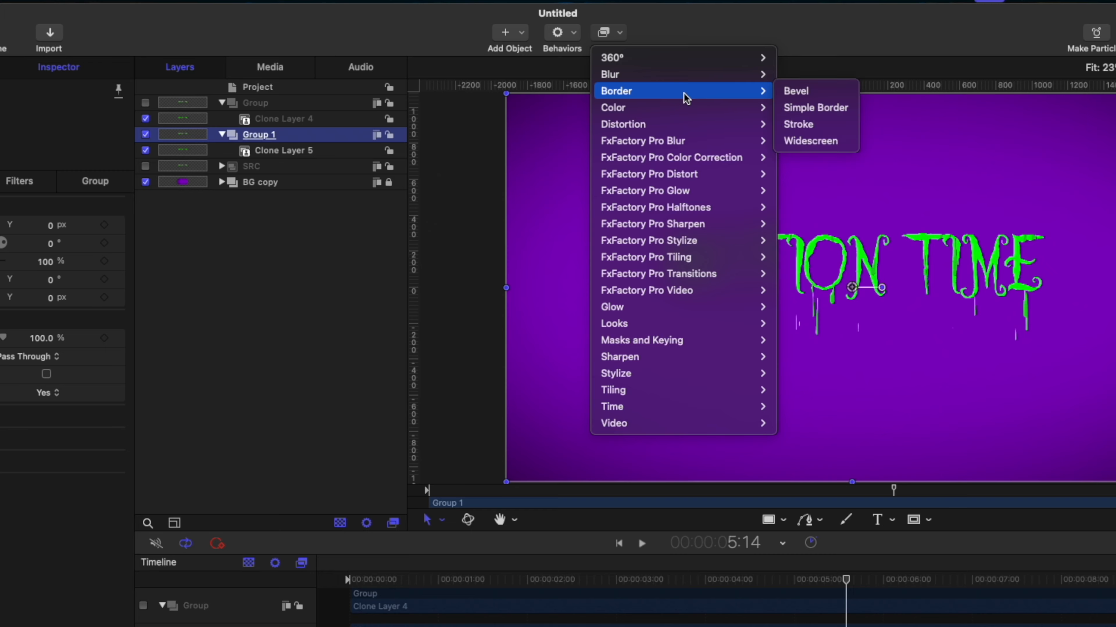
pyautogui.click(798, 124)
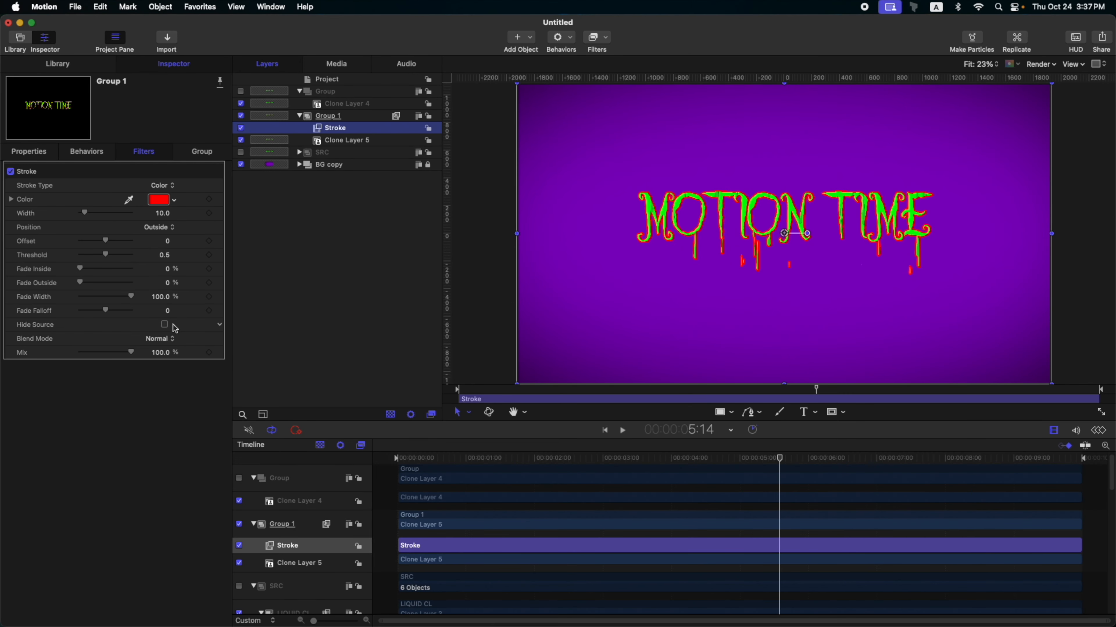
pyautogui.click(165, 325)
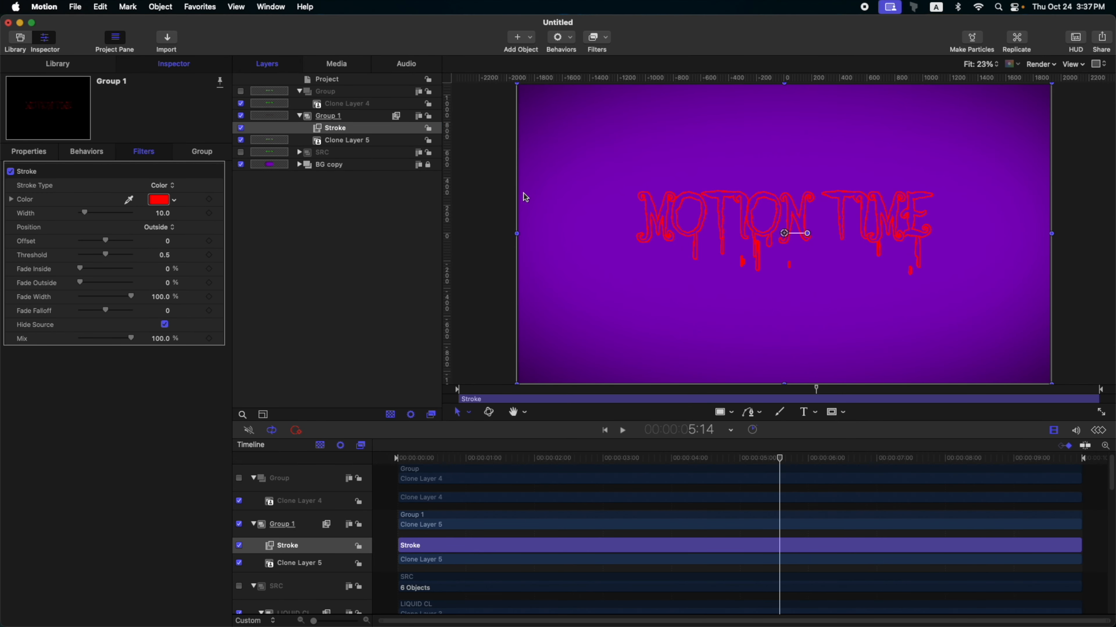
# Set the Stroke filter's color to Black.
pyautogui.click(164, 202)
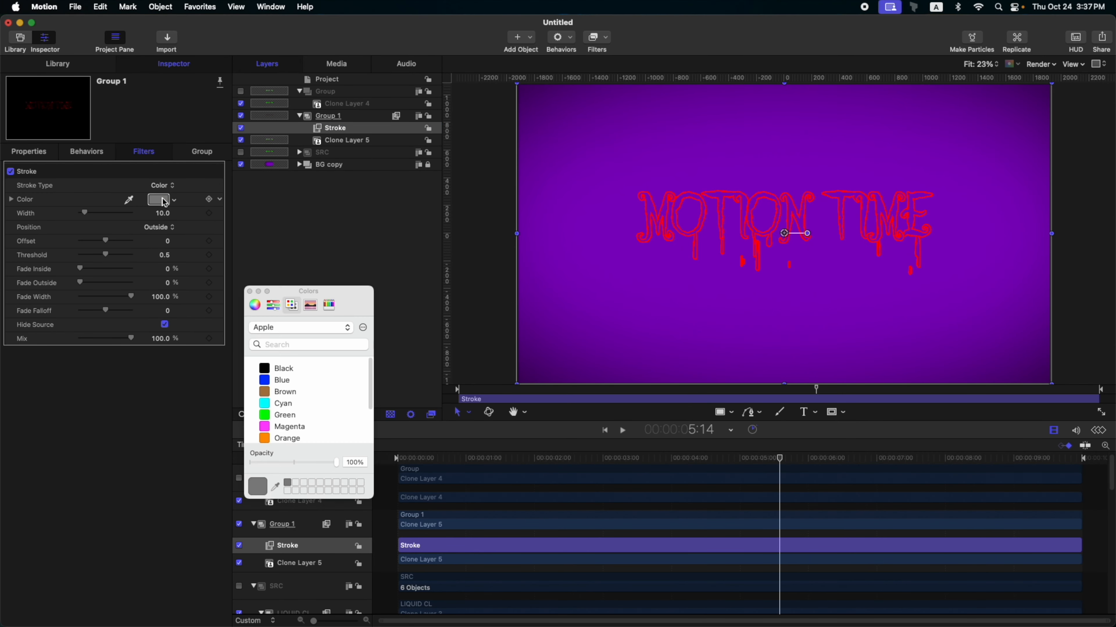
pyautogui.click(274, 366)
pyautogui.click(357, 116)
pyautogui.click(357, 116)
pyautogui.click(355, 129)
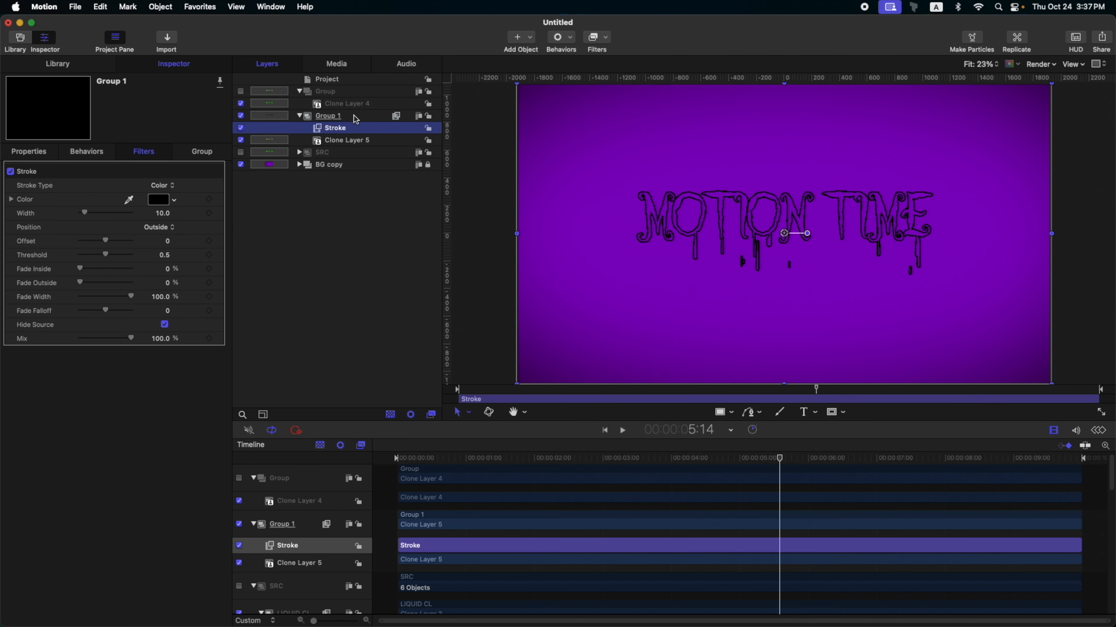
# Add a Bump Map distortion filter to Group 1, above the Stroke filter.
pyautogui.click(355, 116)
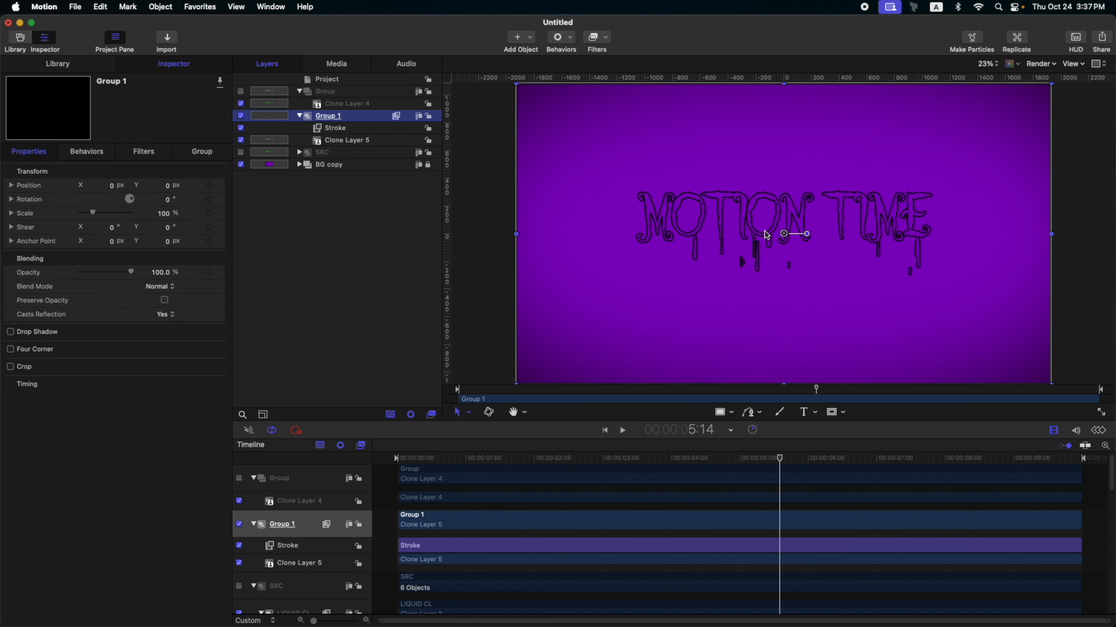
pyautogui.scroll(5, 762, 229)
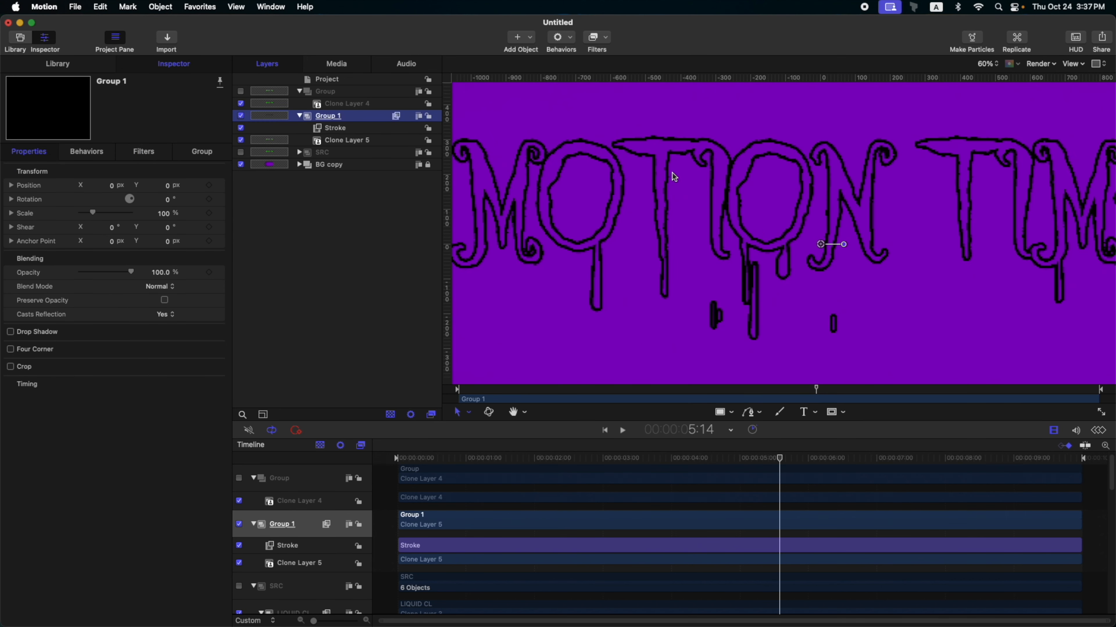
pyautogui.click(597, 38)
pyautogui.moveTo(650, 108)
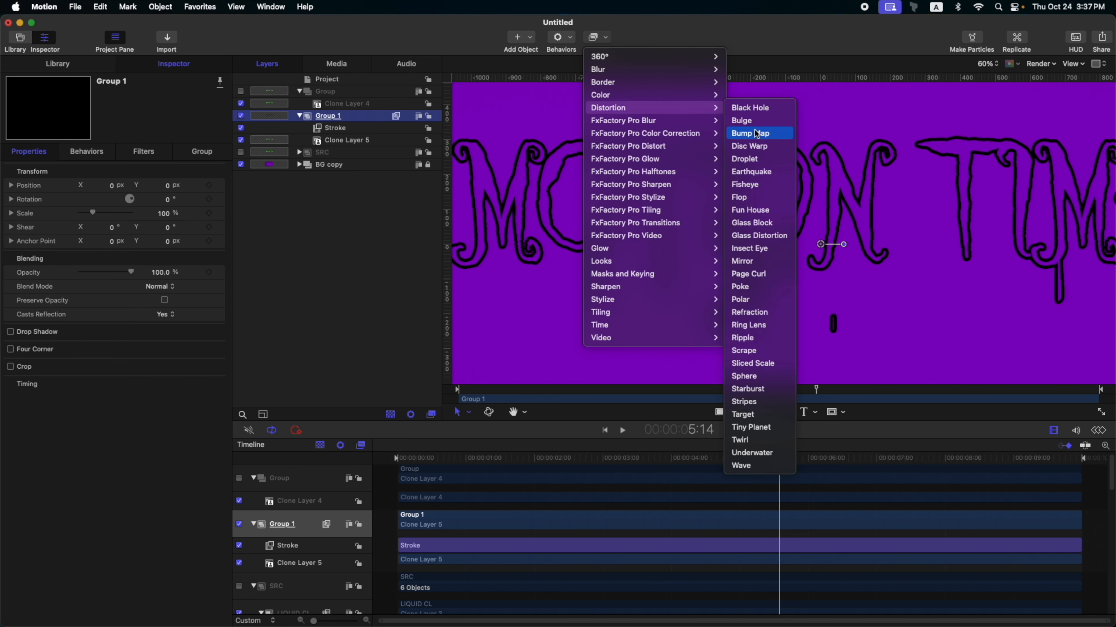
pyautogui.click(755, 133)
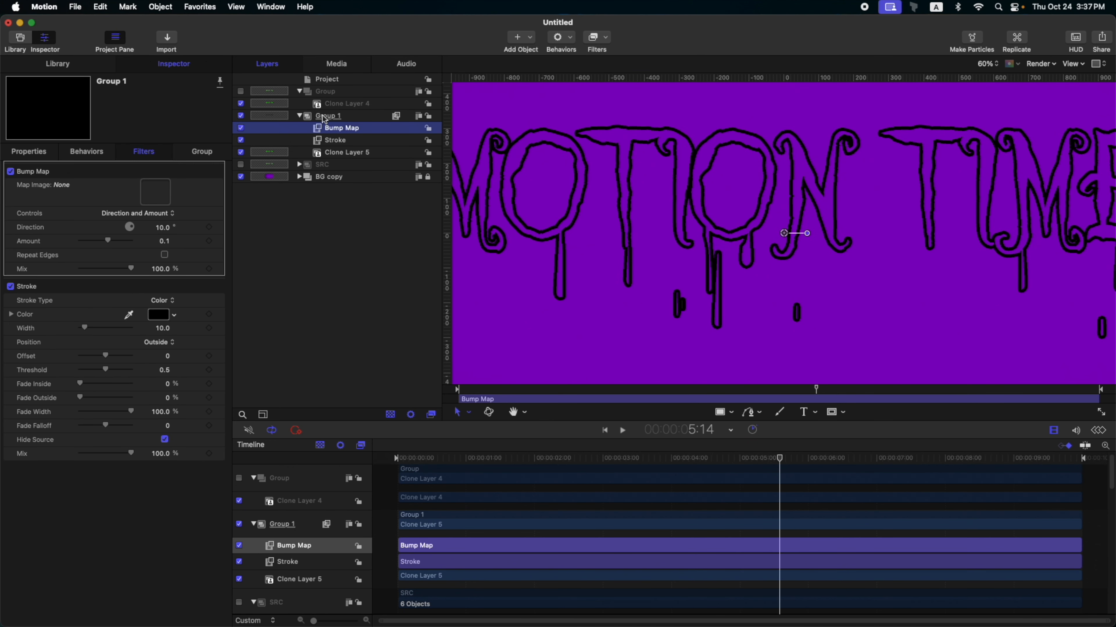
# Create a new empty group above Group 1 and name it MAP SRC.
pyautogui.click(330, 117)
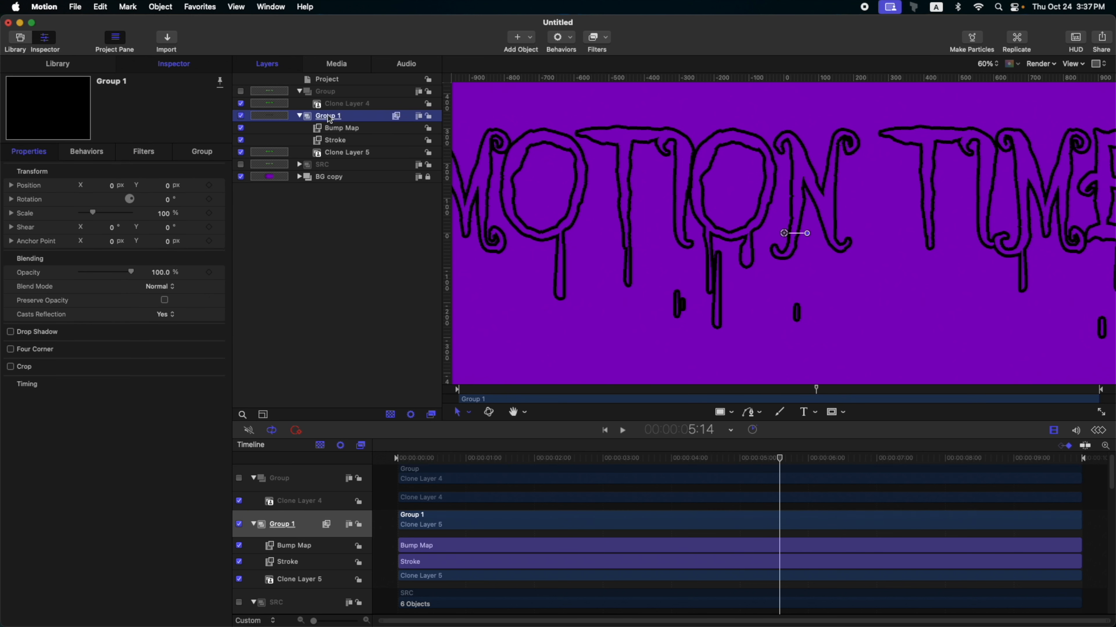
pyautogui.press('super+shift+n')
pyautogui.doubleClick(346, 117)
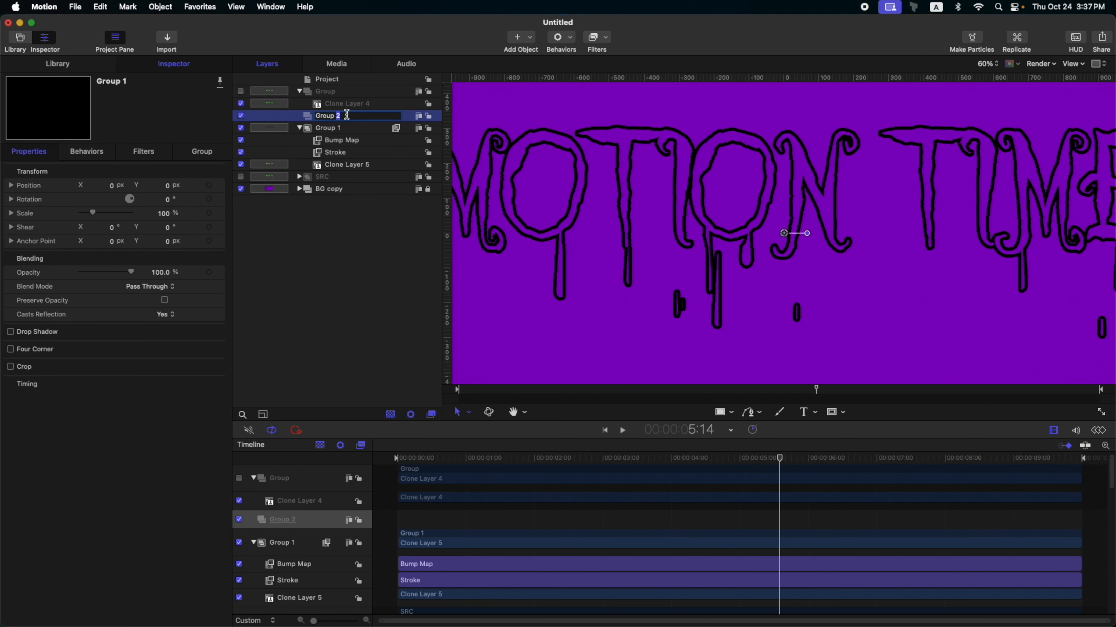
pyautogui.press('super+a')
pyautogui.write('MAP SRC')
pyautogui.press('Return')
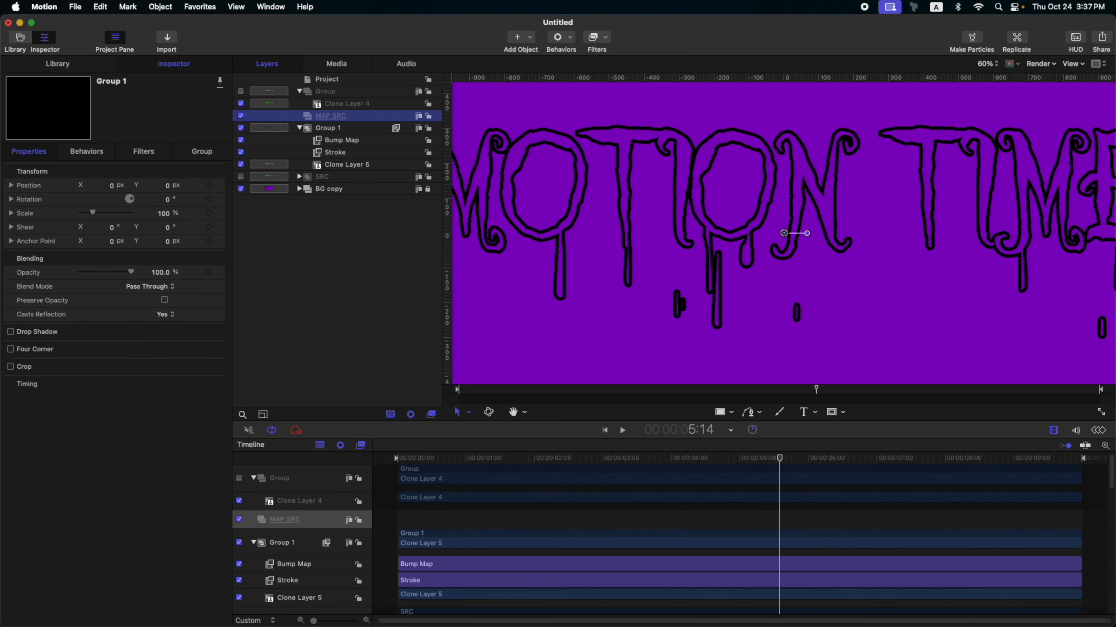
# Add a Clouds generator to MAP SRC at the project start, with 2nd Layer Strength 0.63 and 3rd and 4th Layer Strength 0.
pyautogui.click(509, 459)
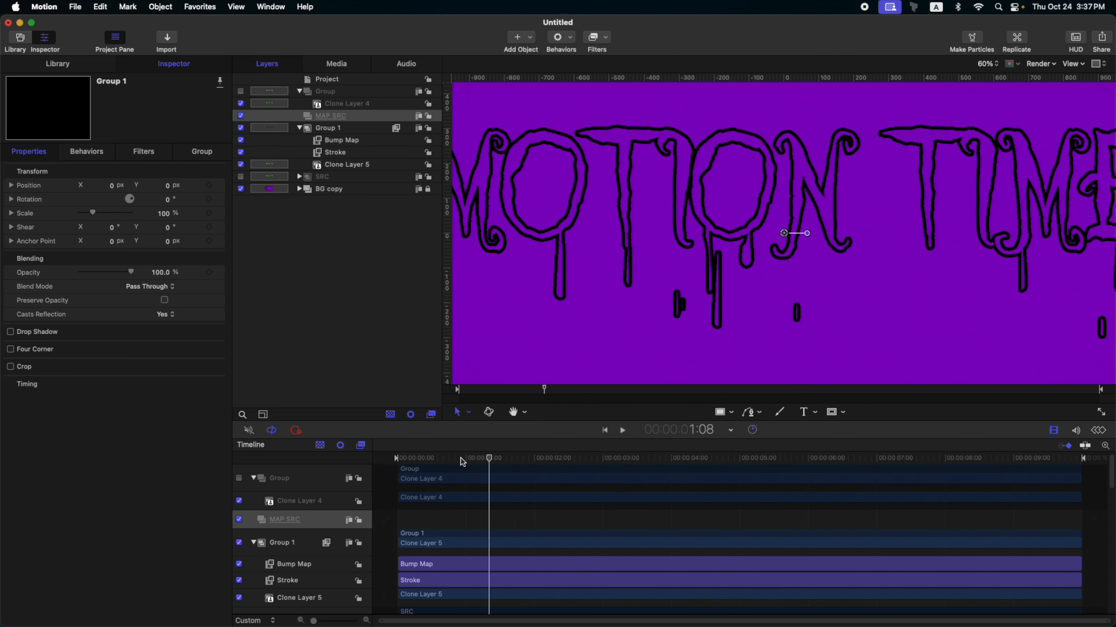
pyautogui.press('Home')
pyautogui.click(522, 39)
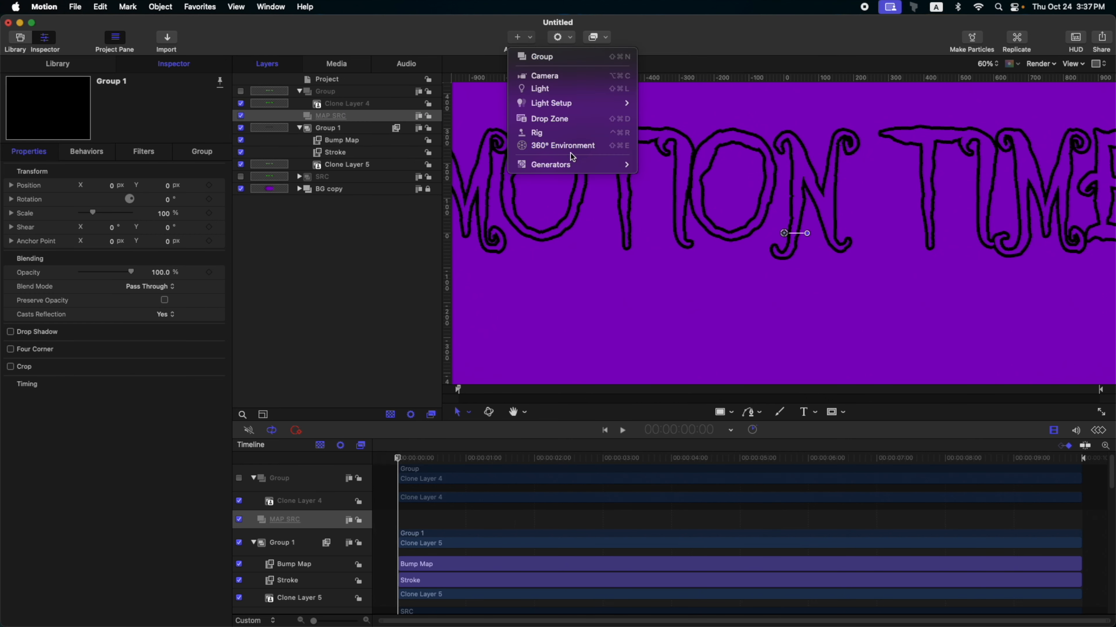
pyautogui.moveTo(582, 167)
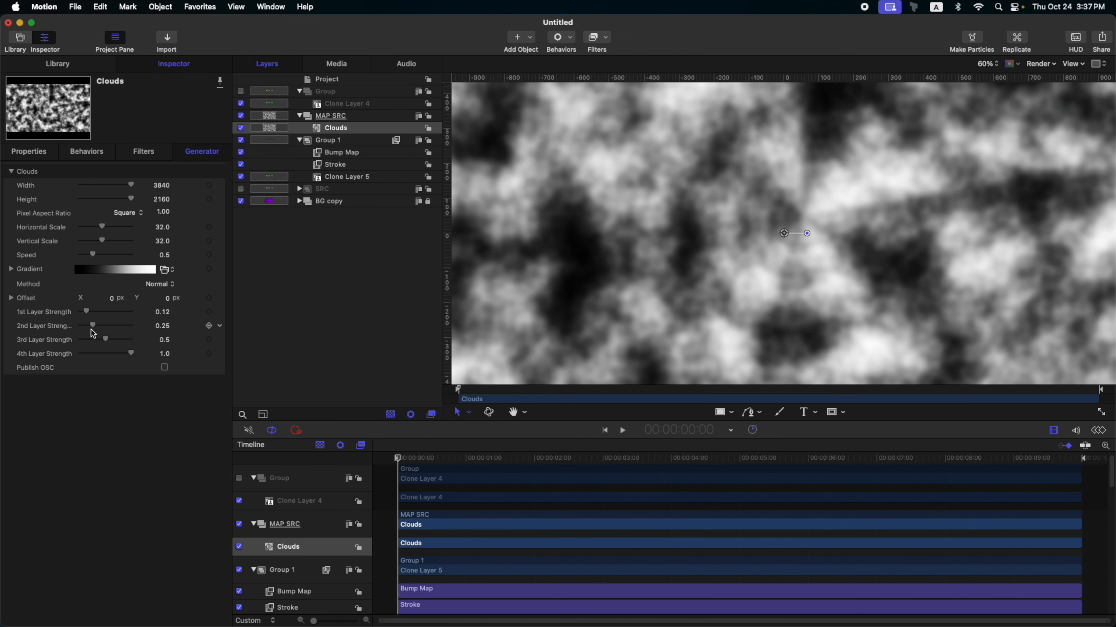
pyautogui.moveTo(105, 340); pyautogui.dragTo(78, 354)
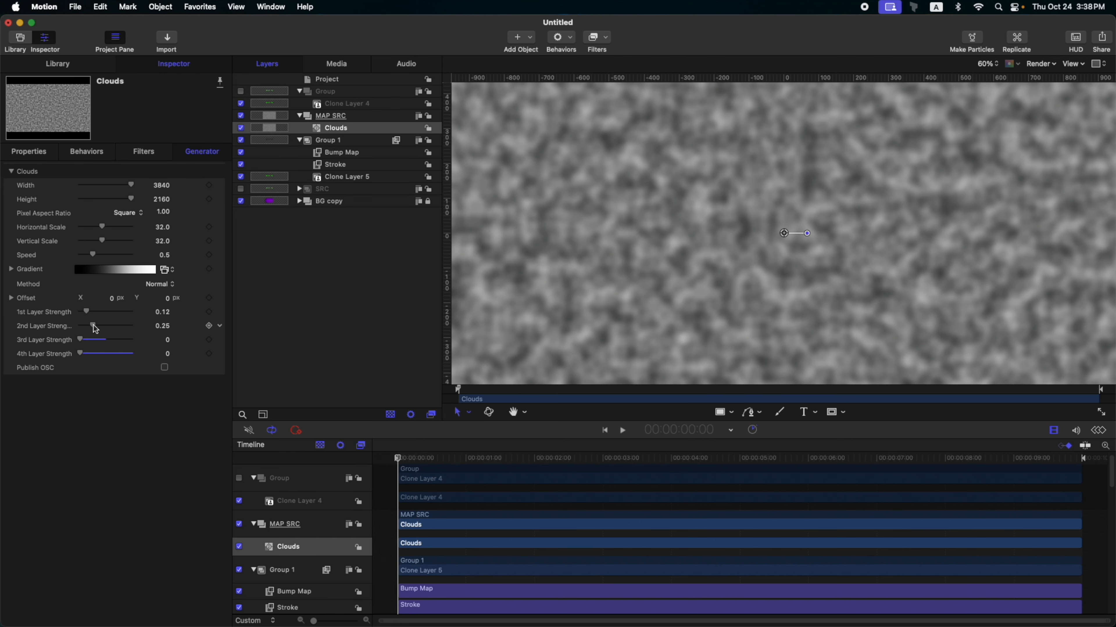
pyautogui.moveTo(94, 326); pyautogui.dragTo(112, 326)
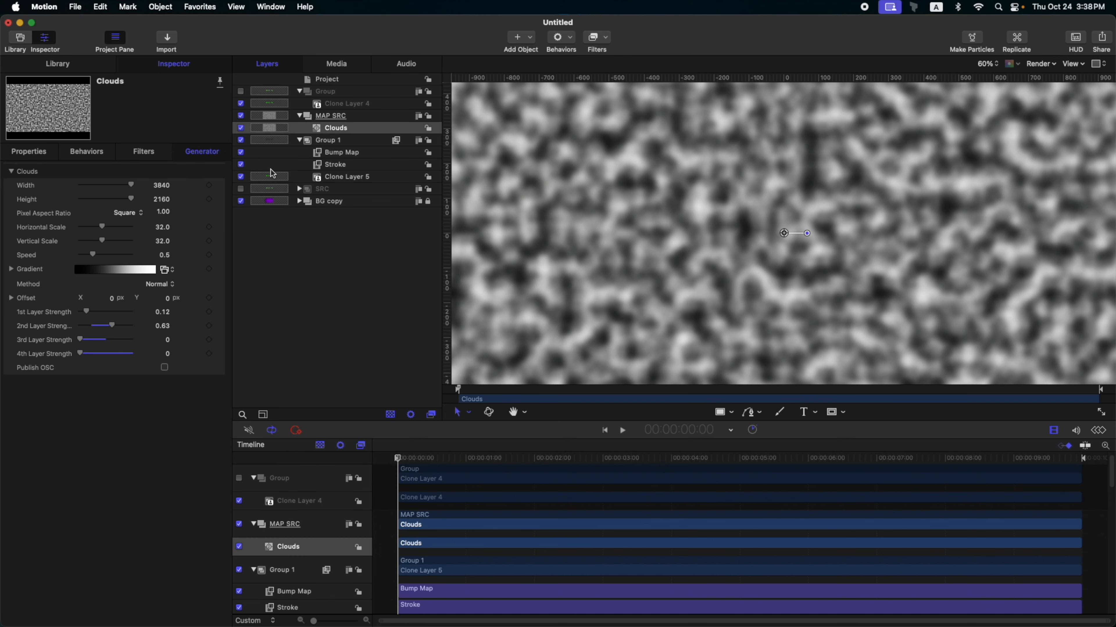
# Hide the MAP SRC group and assign it as the map image of Group 1's Bump Map filter.
pyautogui.click(312, 117)
pyautogui.click(240, 116)
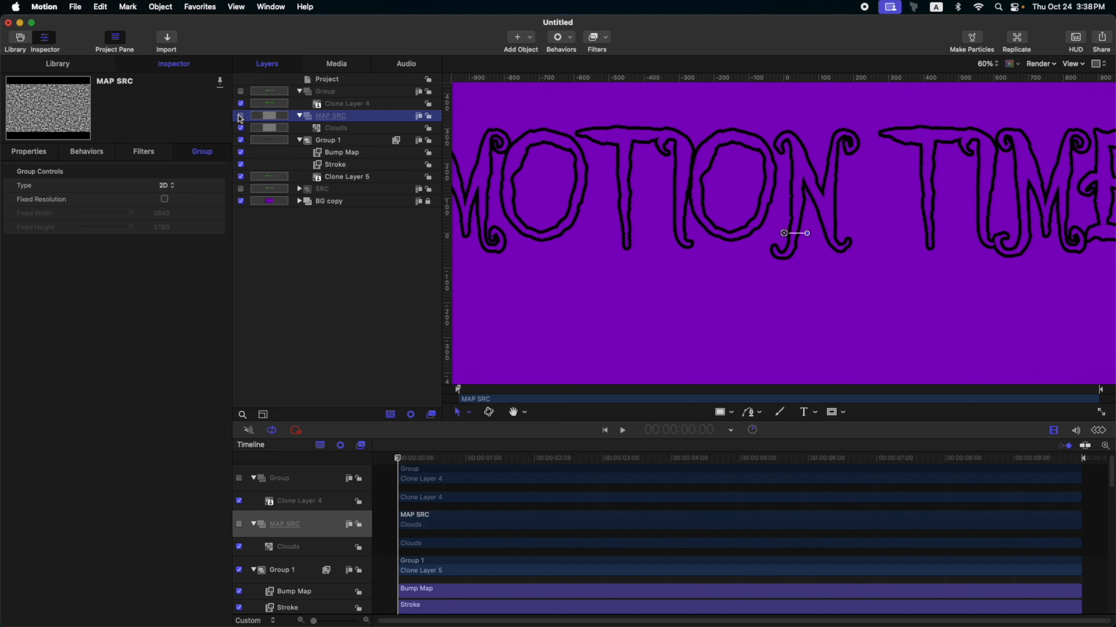
pyautogui.click(358, 153)
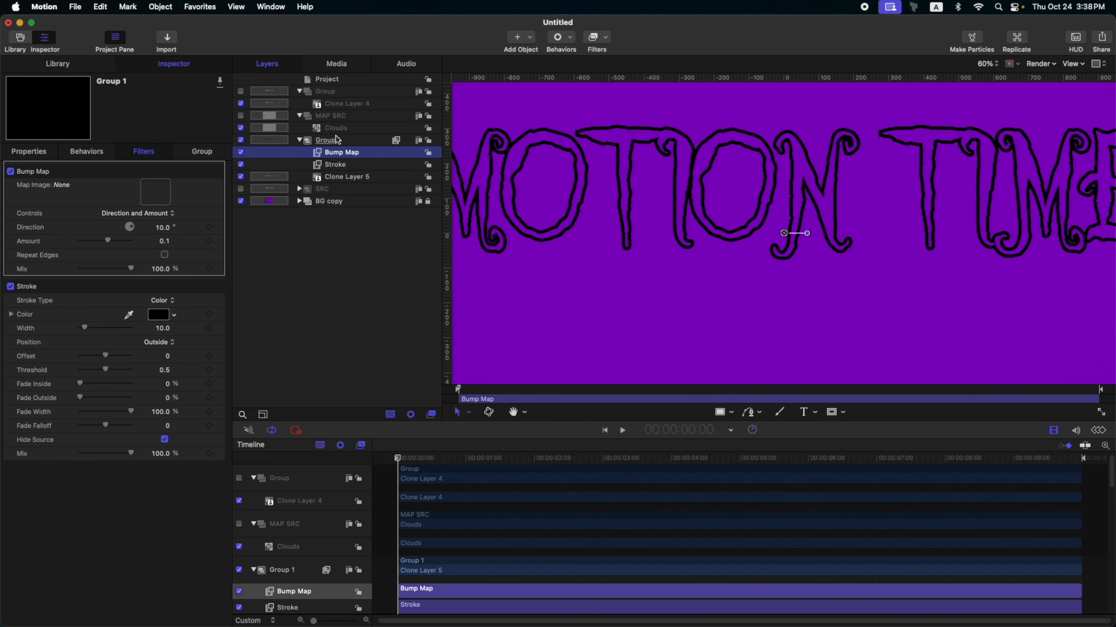
pyautogui.moveTo(303, 117); pyautogui.dragTo(155, 192)
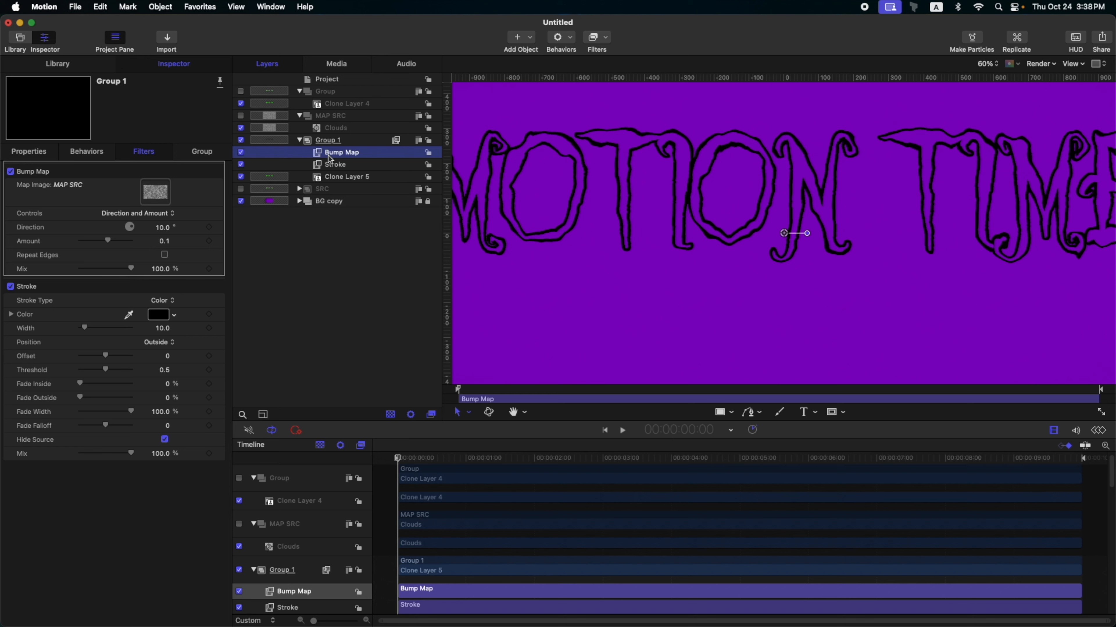
# Add a Crystallize stylize filter to Group 1, above the Bump Map filter.
pyautogui.click(338, 143)
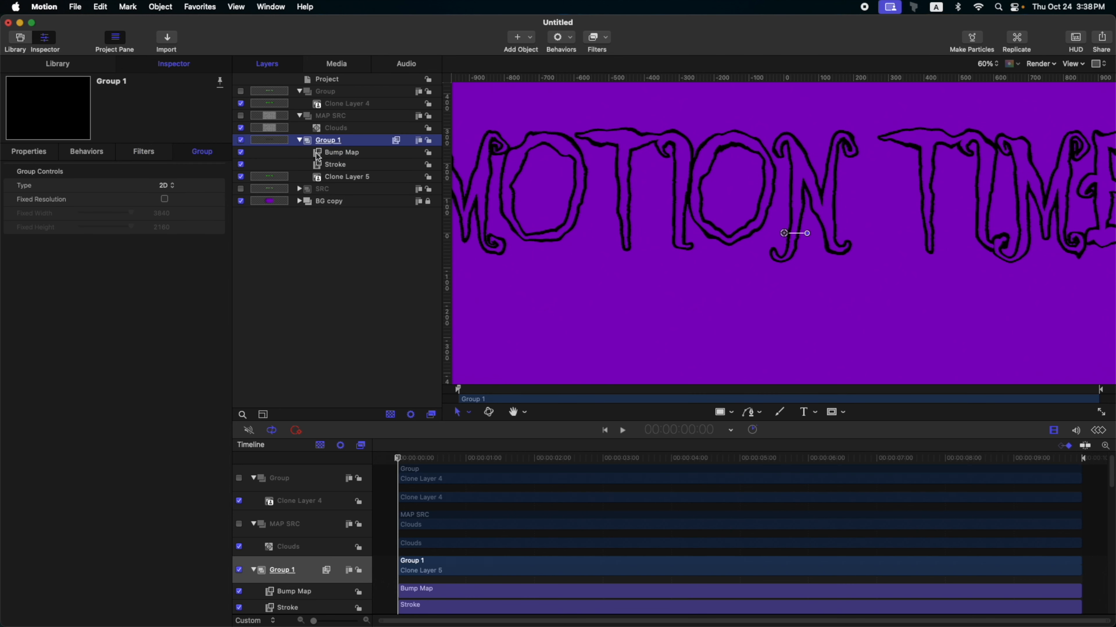
pyautogui.click(602, 38)
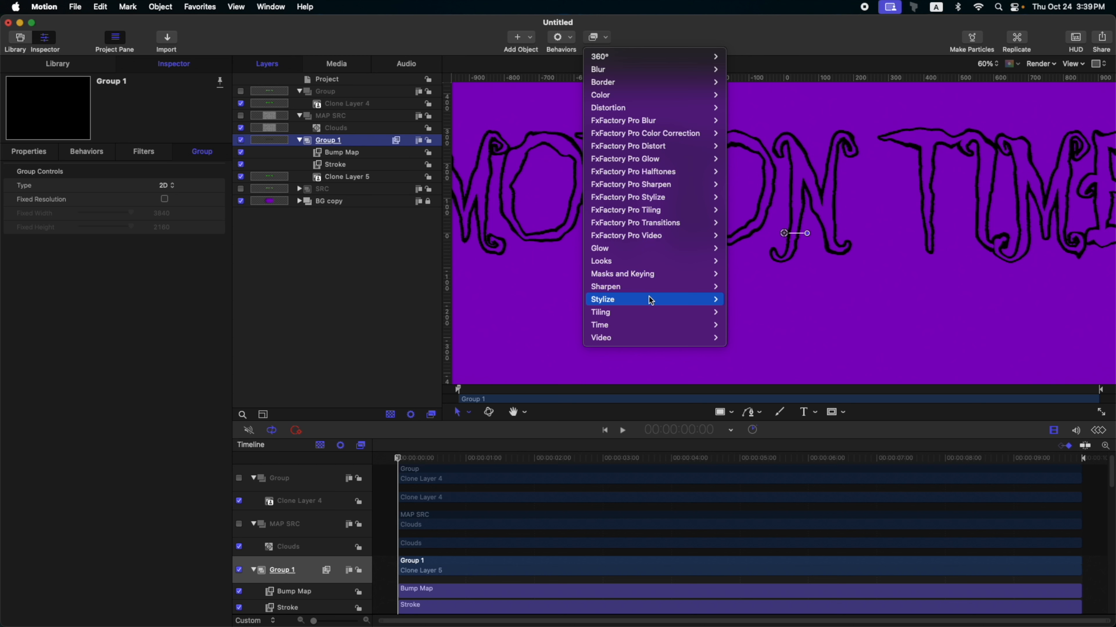
pyautogui.moveTo(650, 299)
pyautogui.click(757, 374)
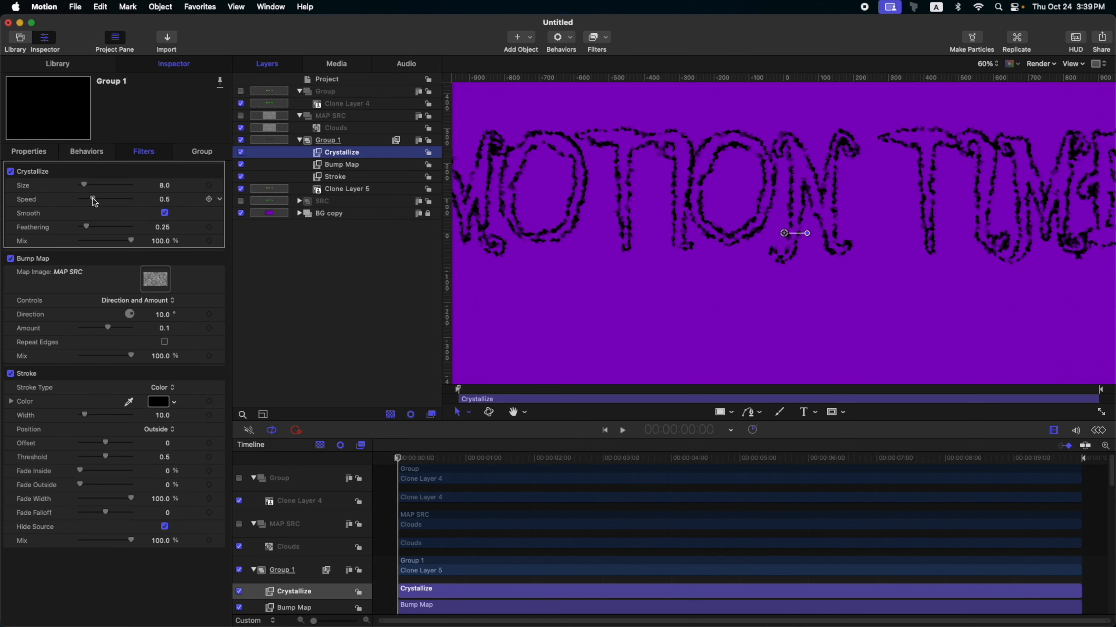
# Set Crystallize to Size 3, Speed 0 and Feathering 0, and turn off Smooth.
pyautogui.moveTo(92, 200)
pyautogui.mouseDown()
pyautogui.moveTo(78, 200)
pyautogui.moveTo(79, 185)
pyautogui.mouseUp()
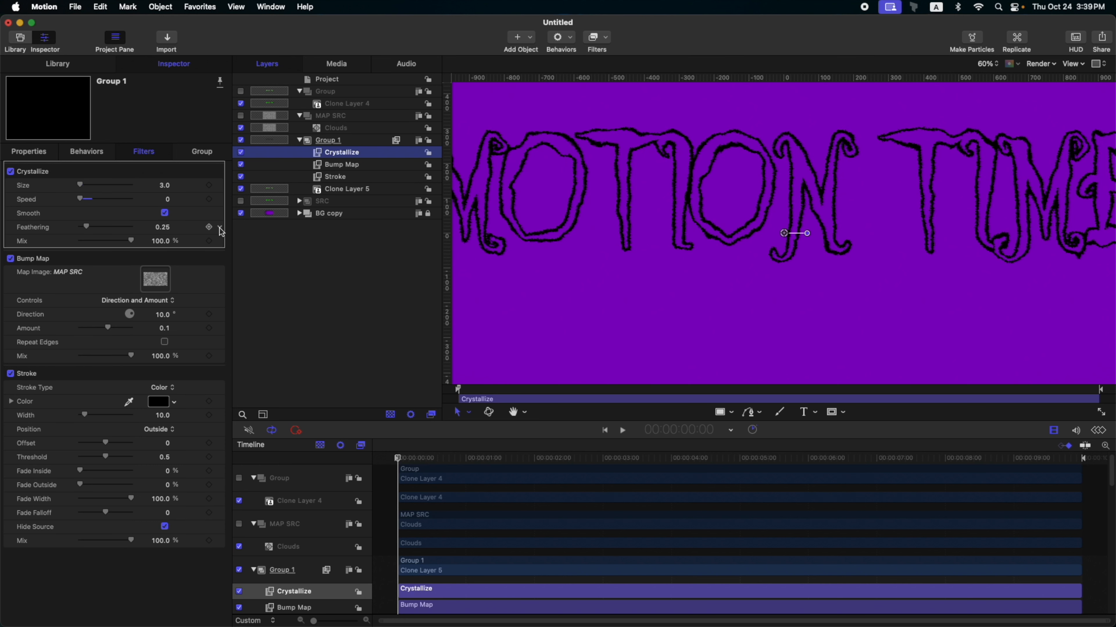
pyautogui.click(165, 213)
pyautogui.moveTo(87, 226); pyautogui.dragTo(79, 227)
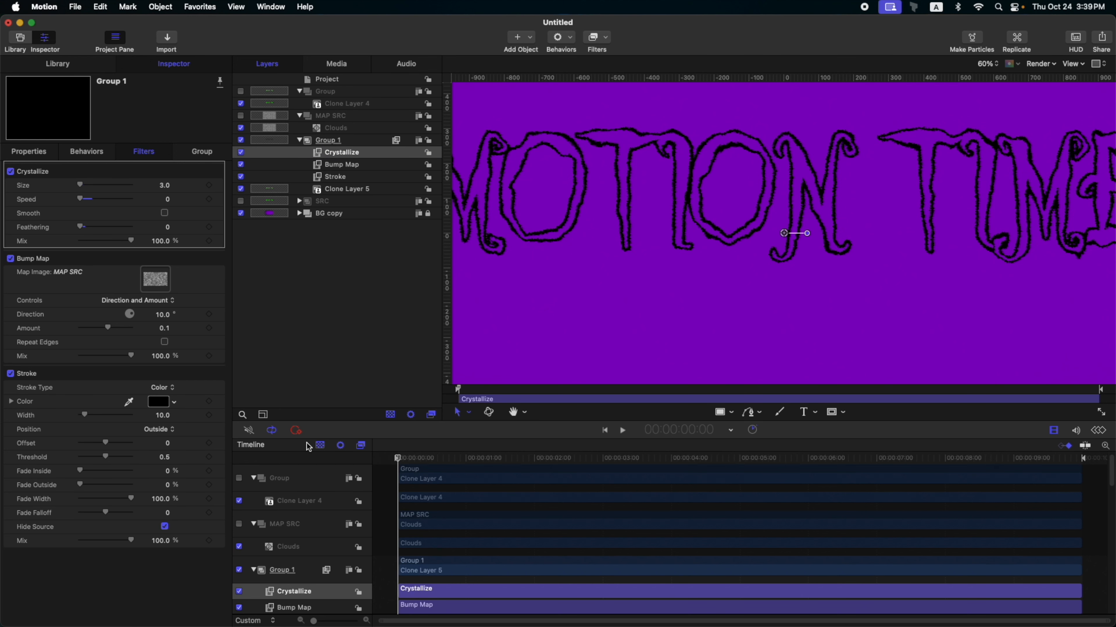
# Disable the Bump Map filter on Group 1 and preview the outline from the project start.
pyautogui.click(240, 164)
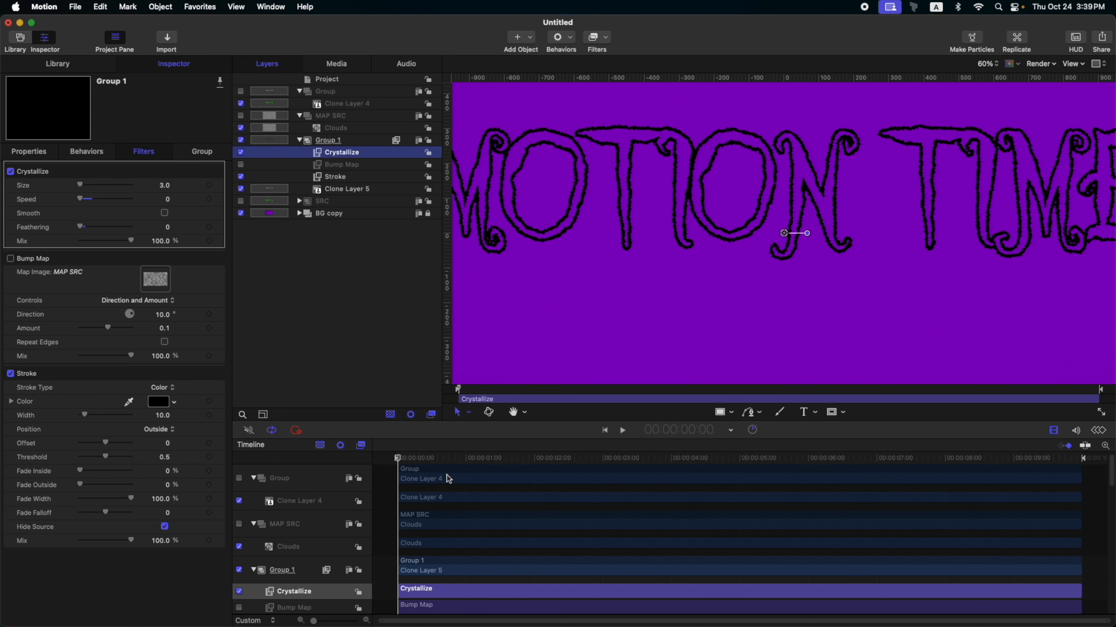
pyautogui.moveTo(415, 460); pyautogui.dragTo(476, 476)
pyautogui.press('Home')
# Collapse Group 1 and rename it OUTLINE.
pyautogui.click(302, 141)
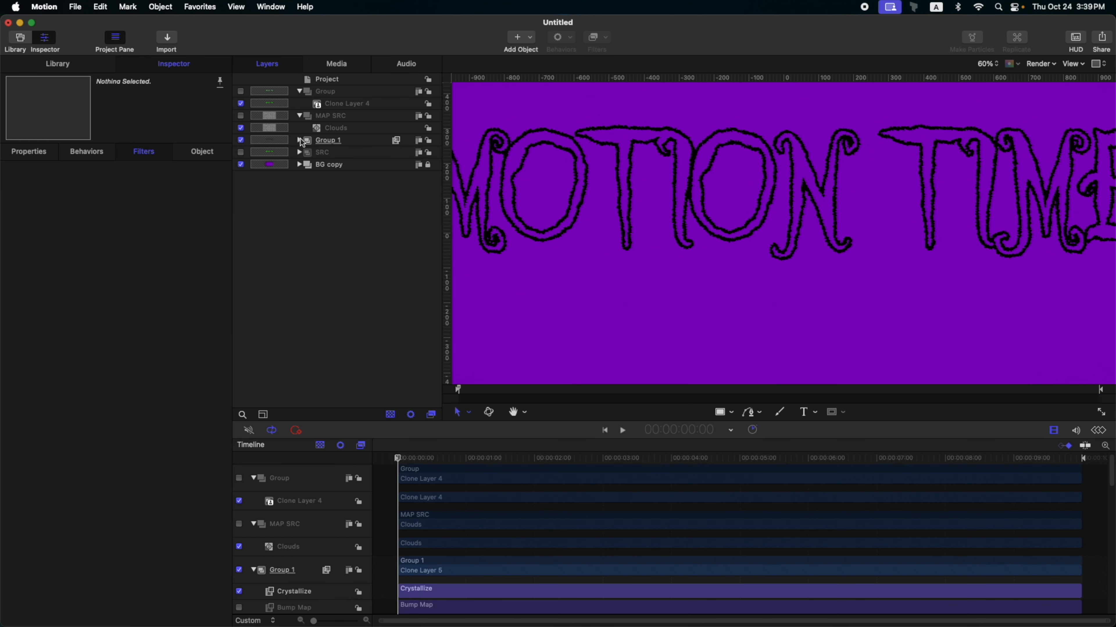
pyautogui.doubleClick(336, 141)
pyautogui.write('SROKE')
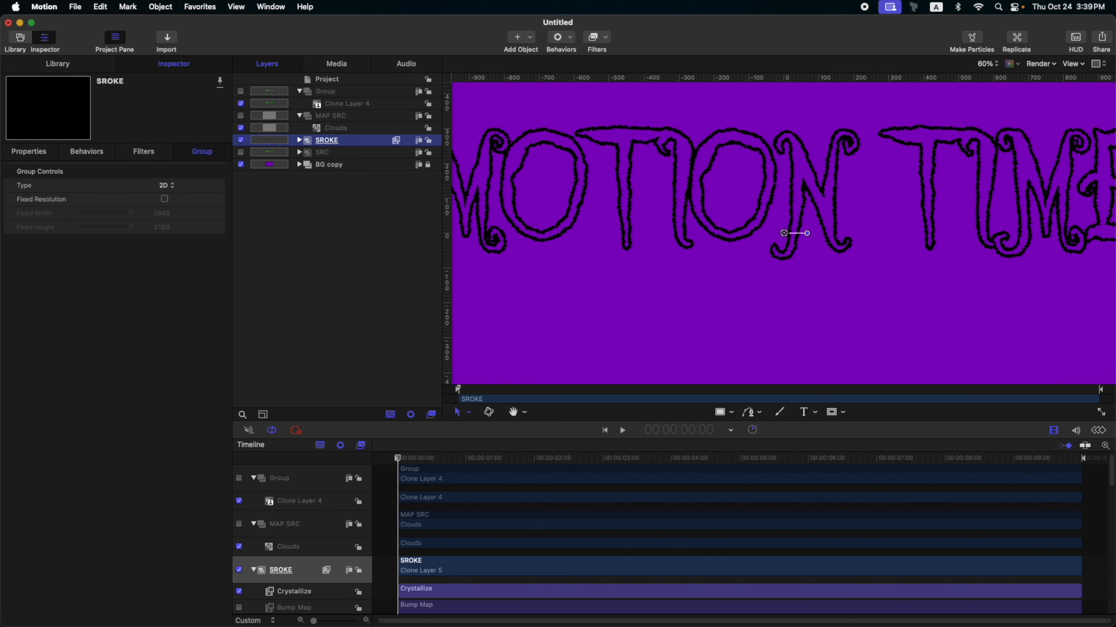
pyautogui.press('super+a')
pyautogui.write('OUTLINE')
pyautogui.press('Return')
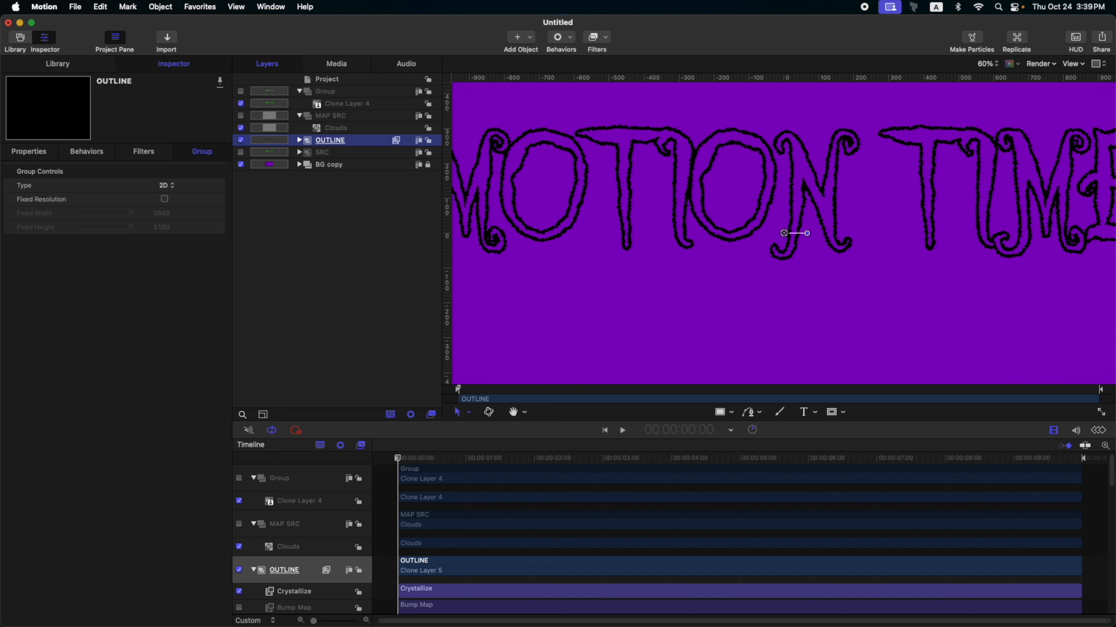
# Enable a drop shadow on Clone Layer 5 in the OUTLINE group with 100% opacity and a distance of 8.
pyautogui.click(299, 141)
pyautogui.click(346, 191)
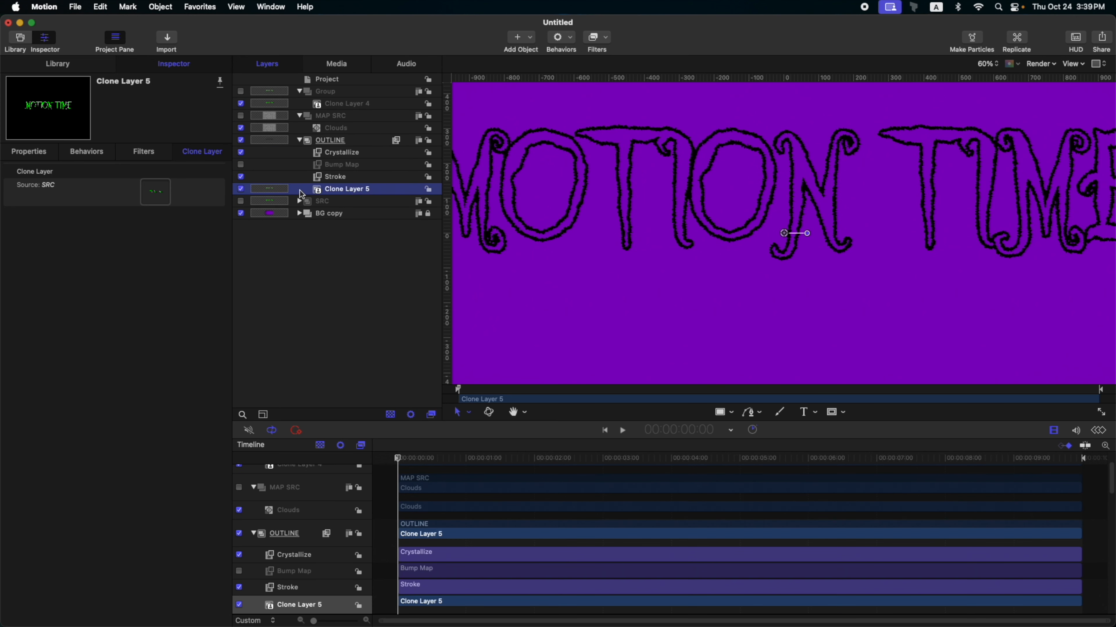
pyautogui.click(42, 153)
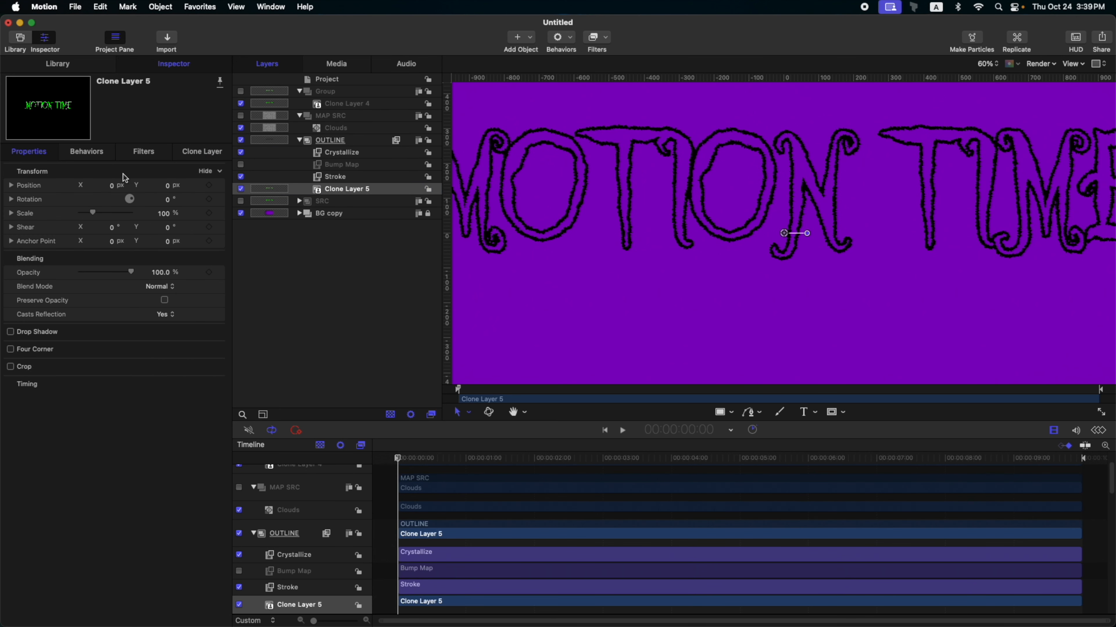
pyautogui.click(204, 332)
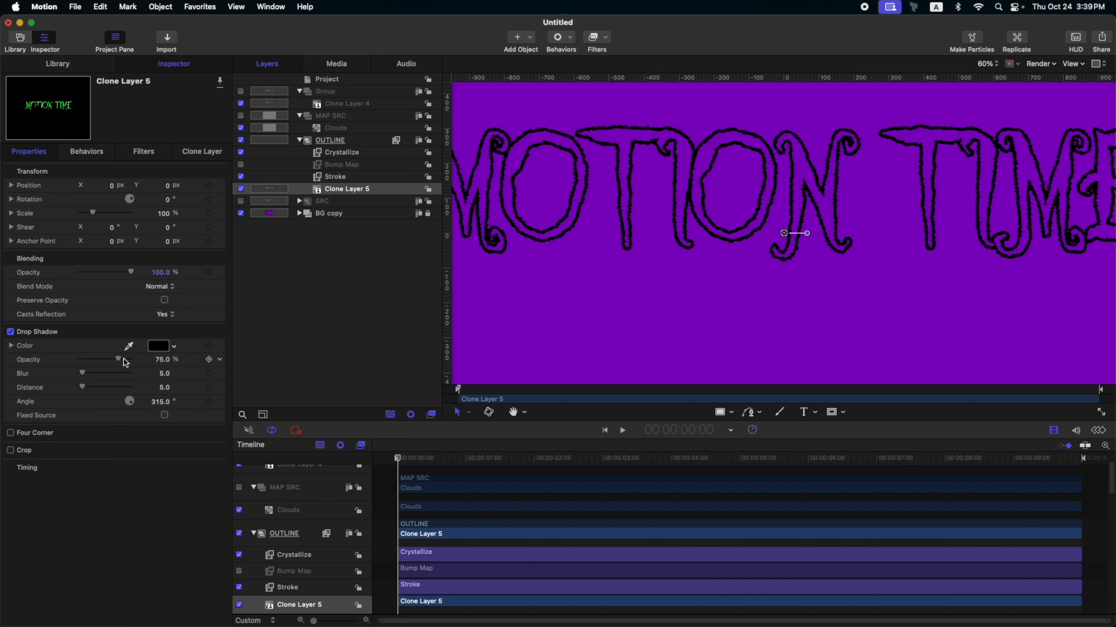
pyautogui.moveTo(119, 360); pyautogui.dragTo(166, 384)
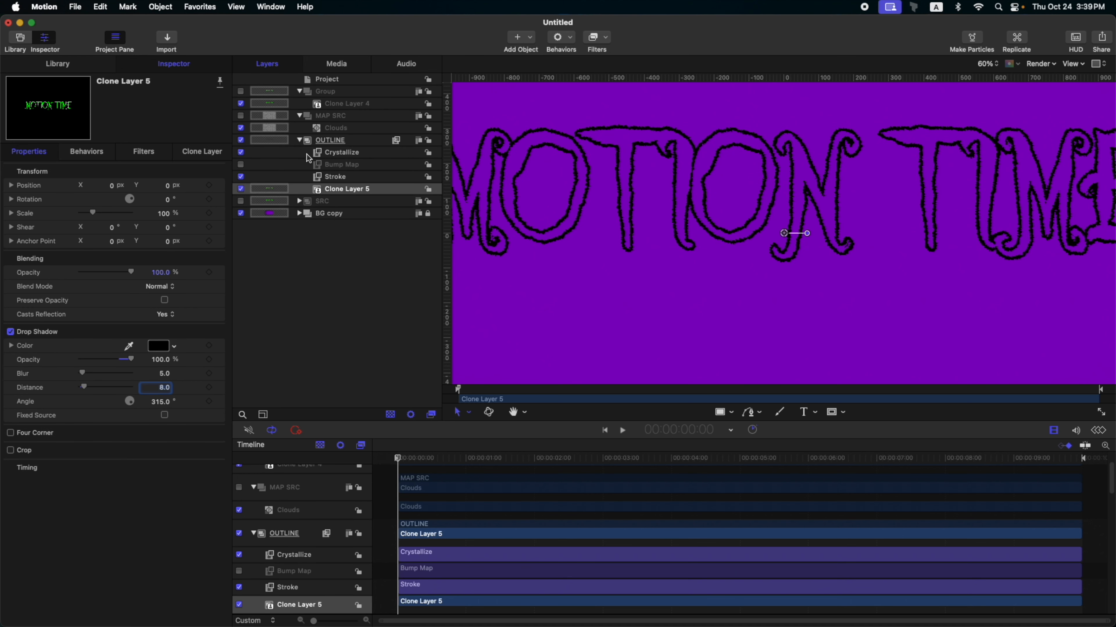
pyautogui.click(300, 141)
# Show the topmost group and enable a drop shadow on Clone Layer 4 with 100% opacity and a distance of 8.
pyautogui.click(241, 90)
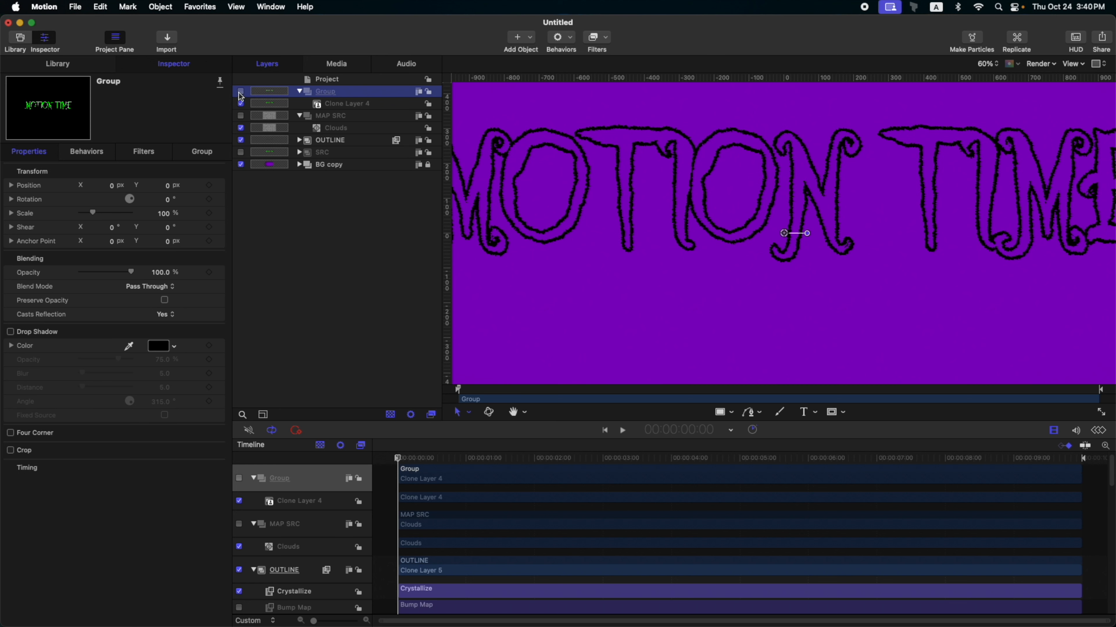
pyautogui.click(241, 93)
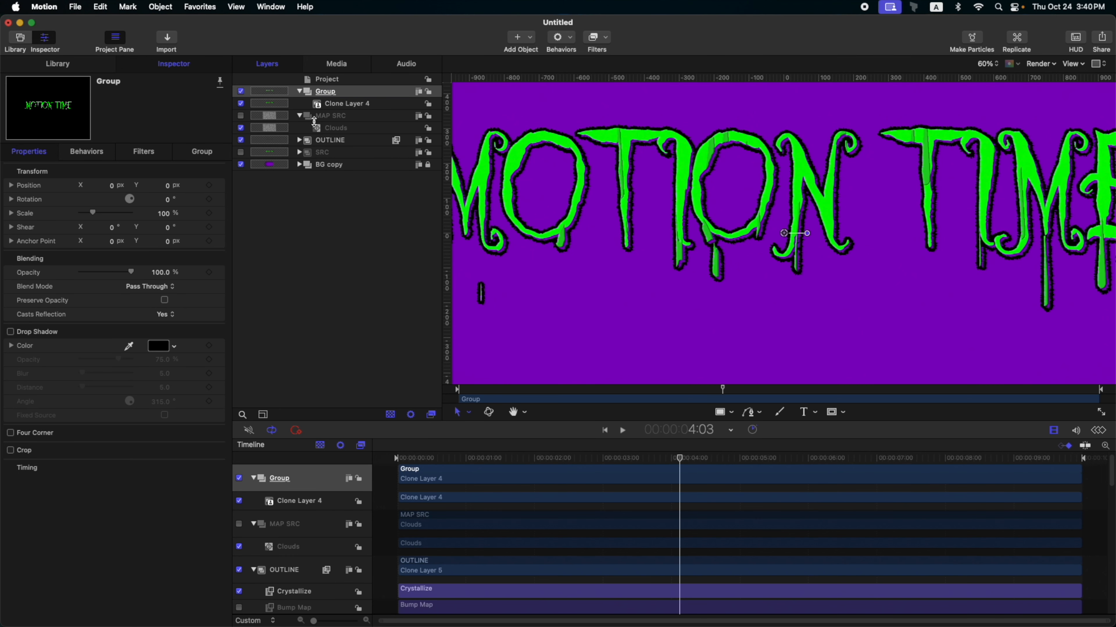
pyautogui.click(348, 105)
pyautogui.click(10, 331)
pyautogui.moveTo(119, 359); pyautogui.dragTo(169, 390)
pyautogui.hotkey('shift', 'z')
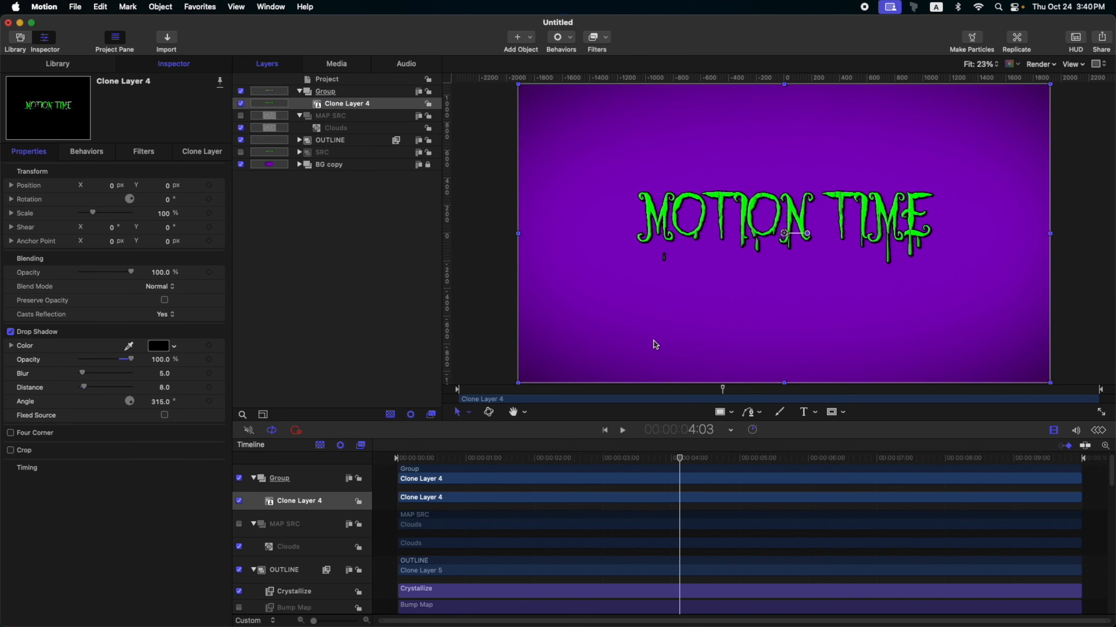
# Add a Stroke border filter to the group containing Clone Layer 4, set its color to black, and check the drips at 4:18.
pyautogui.click(336, 92)
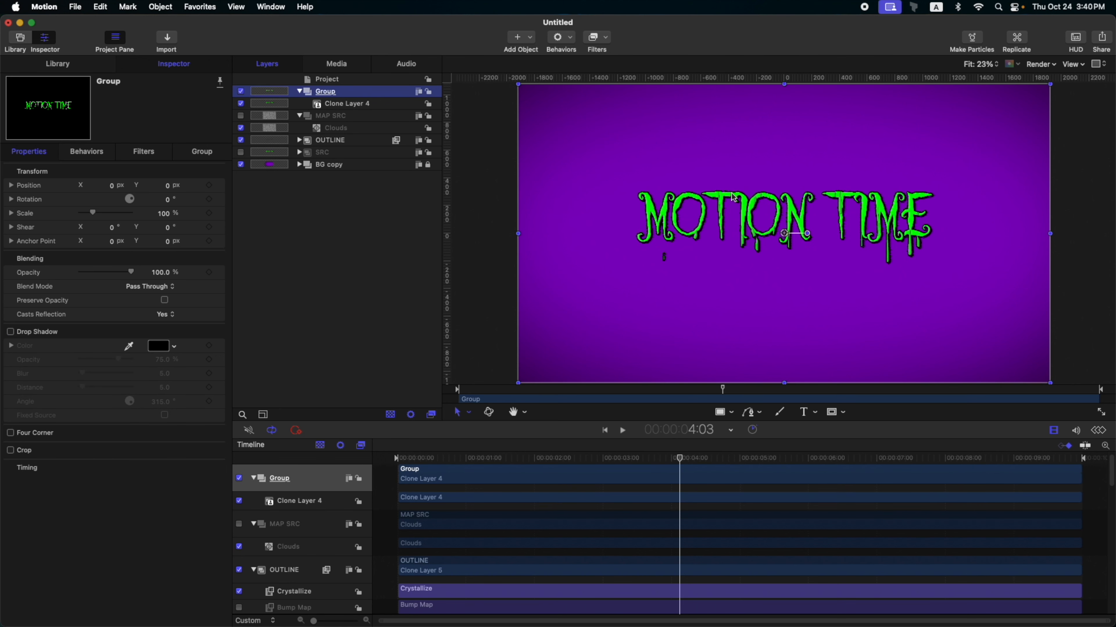
pyautogui.click(600, 37)
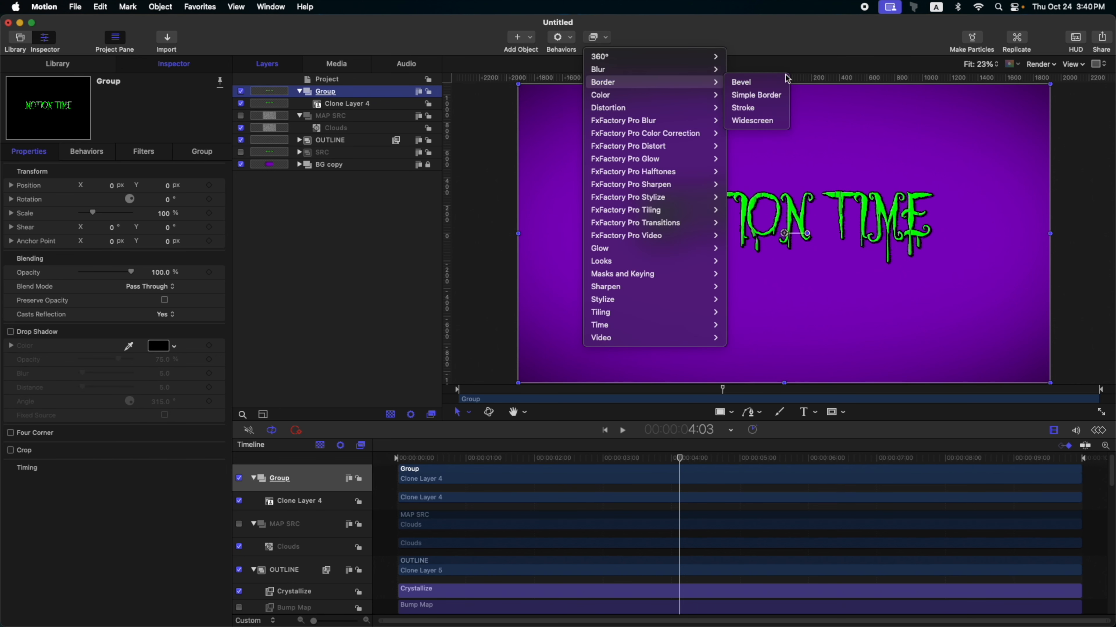
pyautogui.click(530, 241)
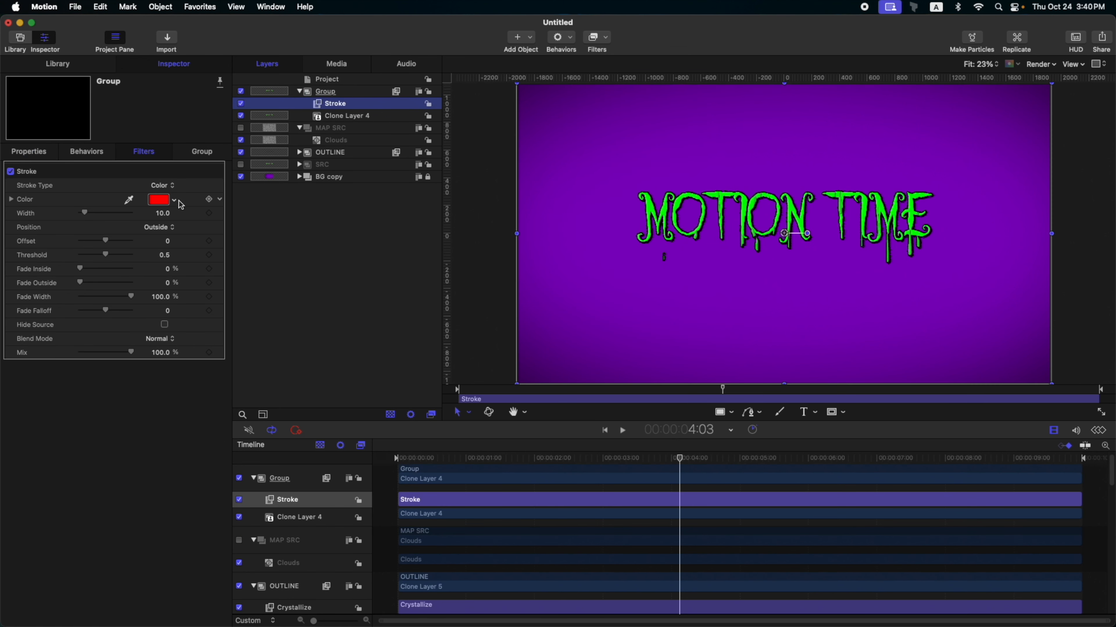
pyautogui.click(172, 199)
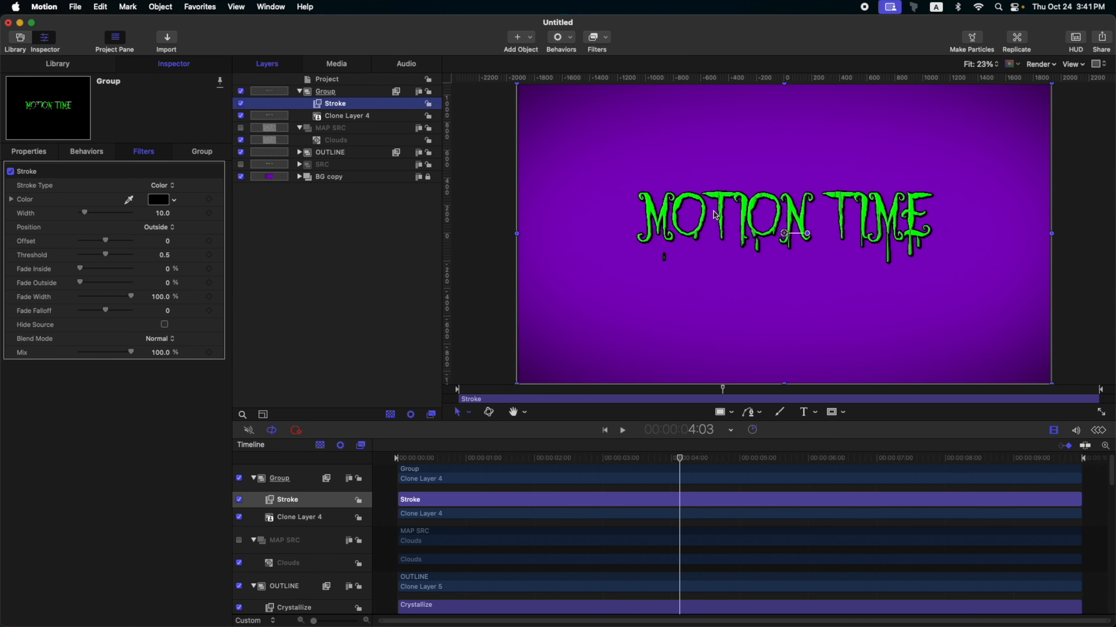
pyautogui.scroll(5, 716, 215)
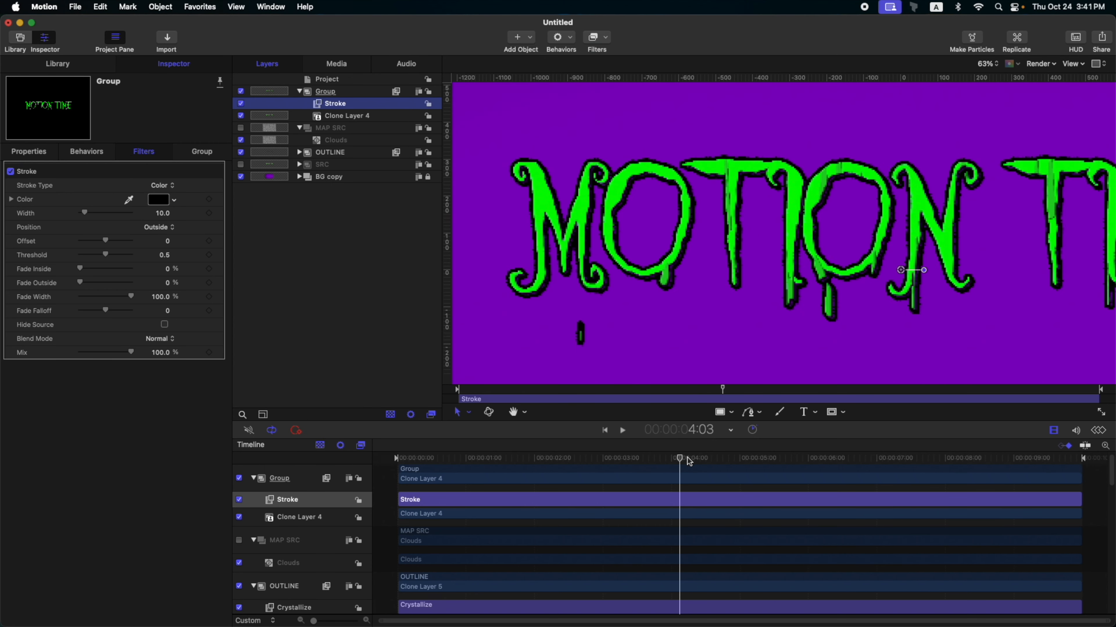
pyautogui.moveTo(689, 461); pyautogui.dragTo(723, 460)
pyautogui.hotkey('ctrl', 'Up')
pyautogui.click(723, 453)
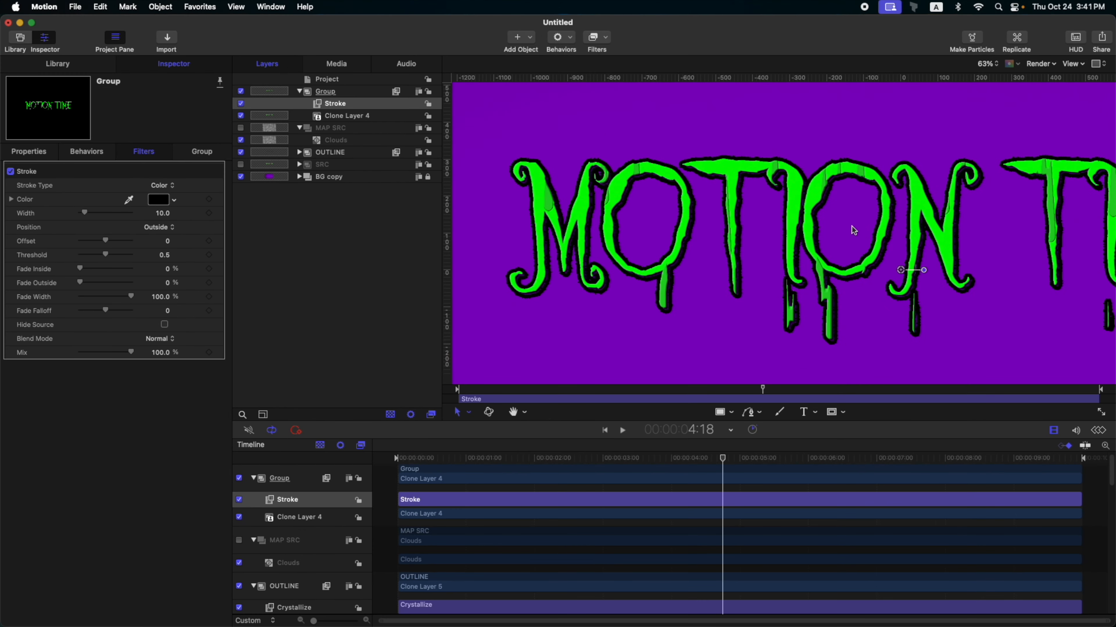
# Rename the group containing Clone Layer 4 as TEXT F and collapse it.
pyautogui.doubleClick(342, 89)
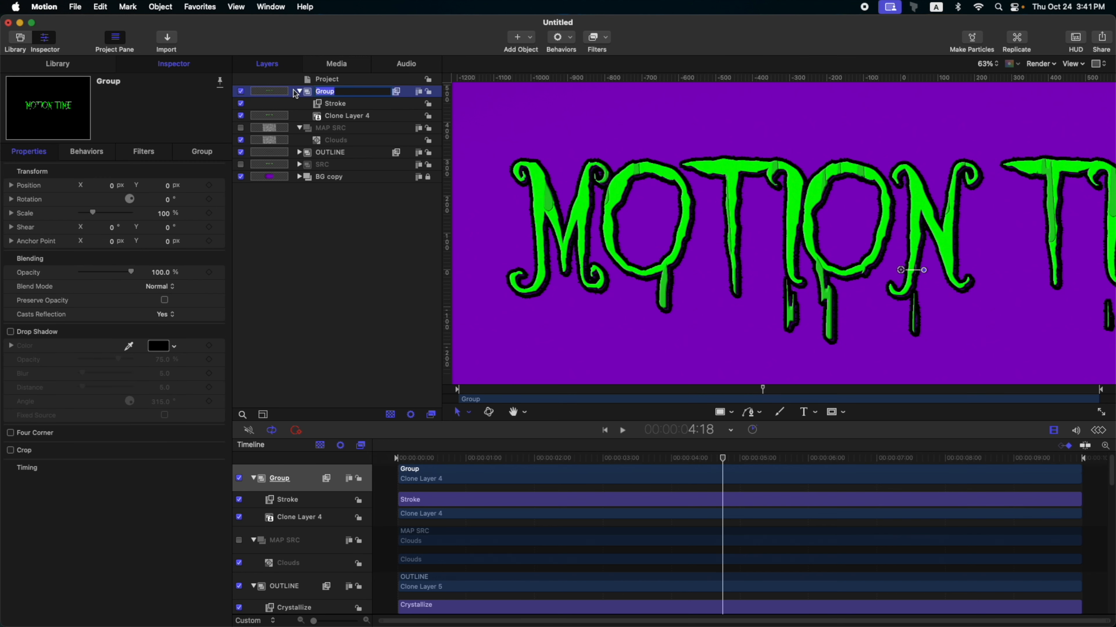
pyautogui.write('TEXT F')
pyautogui.press('Return')
pyautogui.click(299, 92)
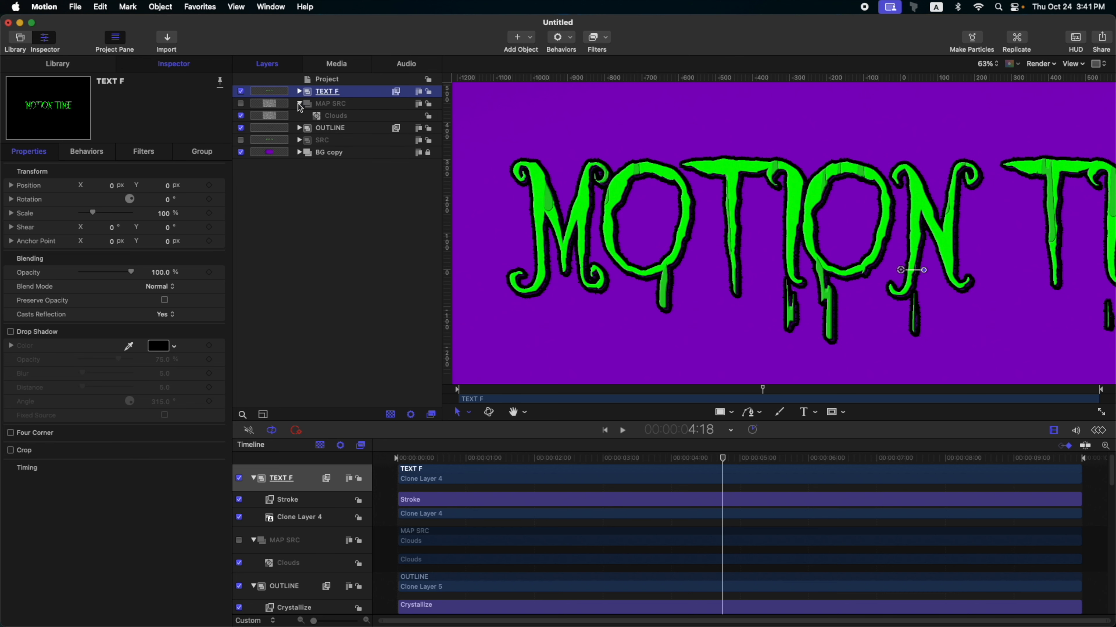
# Create a new group containing all the existing groups from TEXT F down to BG copy and name it Spooky Final.
pyautogui.press('shift+super+n')
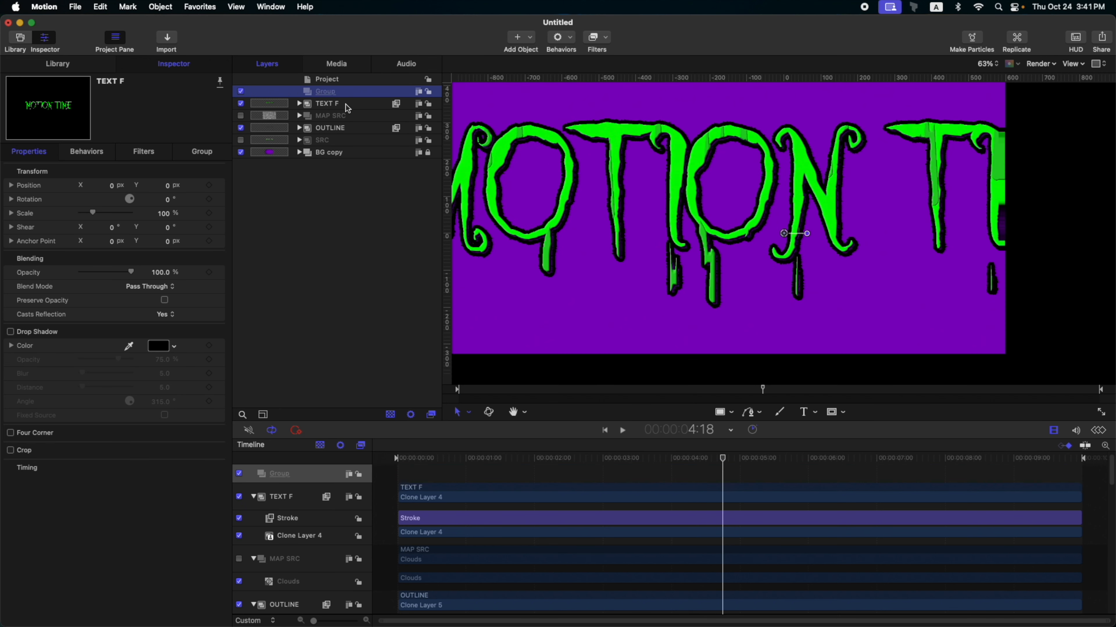
pyautogui.click(346, 105)
pyautogui.keyDown('shift'); pyautogui.click(333, 152); pyautogui.keyUp('shift')
pyautogui.moveTo(334, 106); pyautogui.dragTo(336, 94)
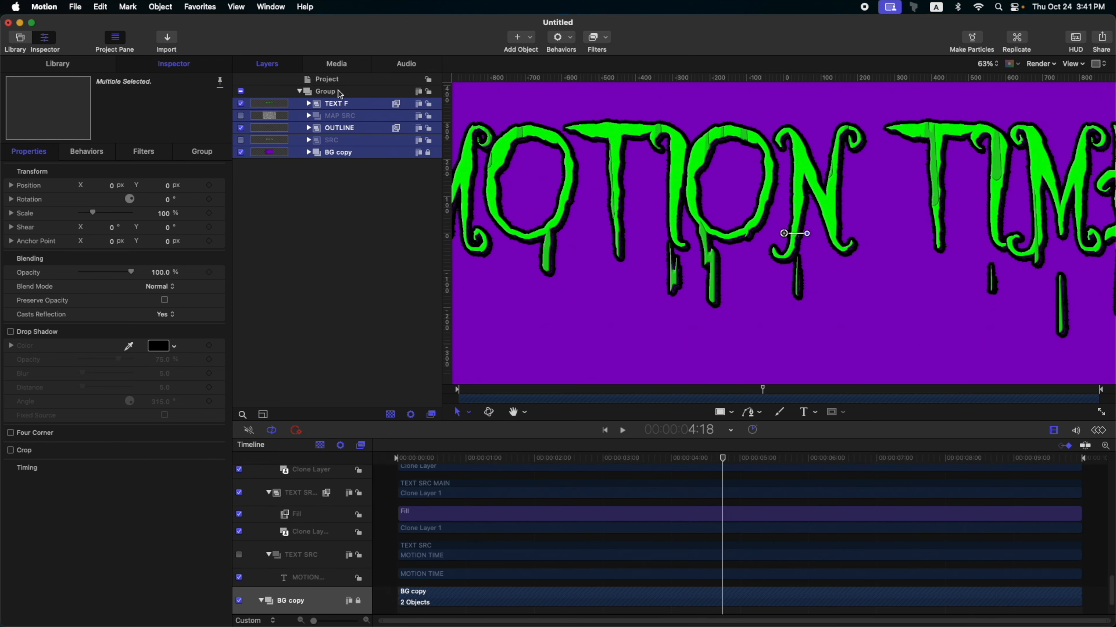
pyautogui.doubleClick(345, 93)
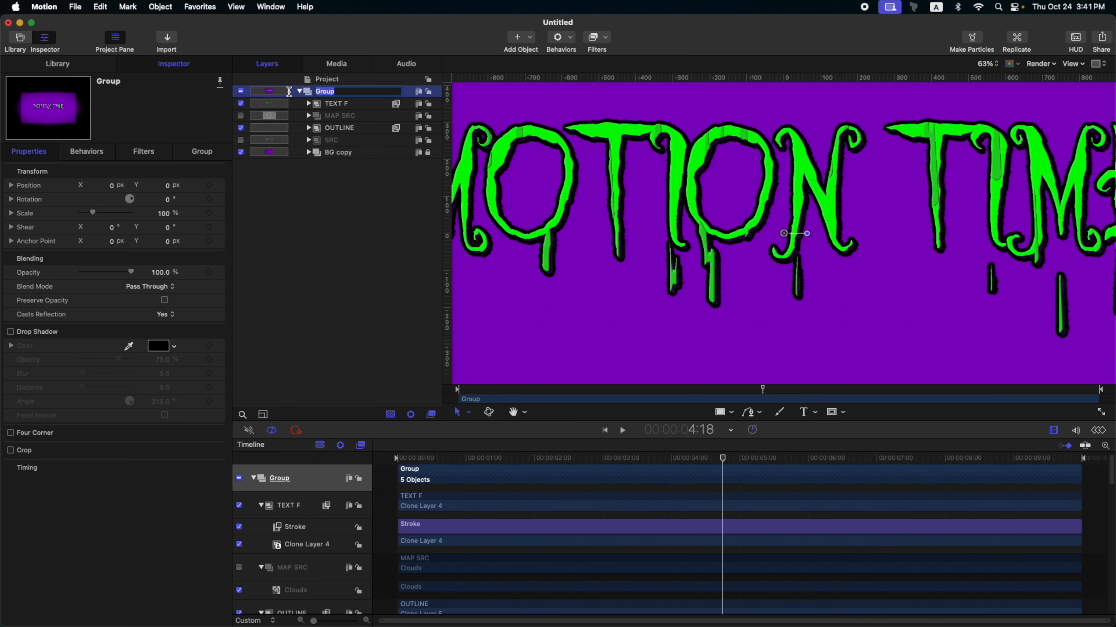
pyautogui.write('Spooky Final')
pyautogui.press('Return')
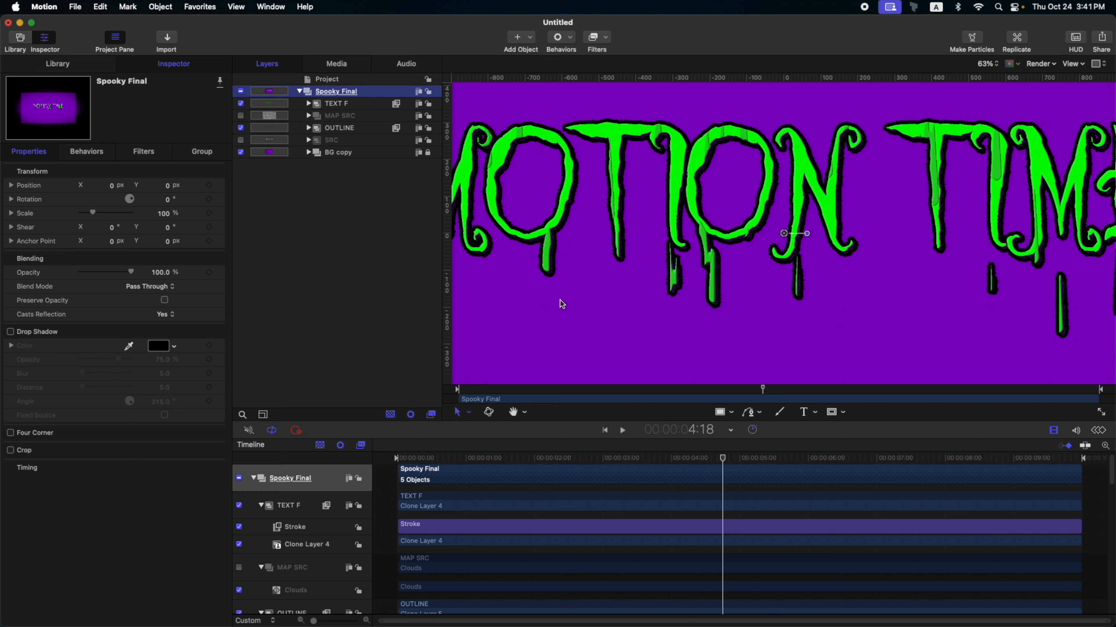
# Add an Add Noise filter to the Spooky Final group with amount 0.03 and type Gaussian Noise (Film Grain).
pyautogui.hotkey('shift', 'z')
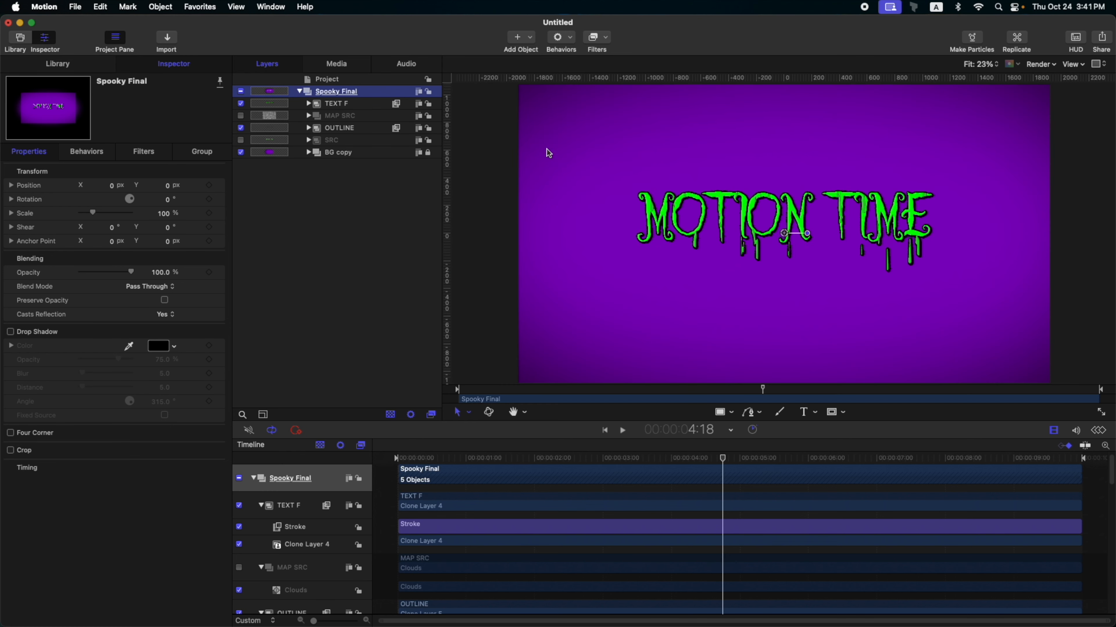
pyautogui.click(597, 41)
pyautogui.click(755, 310)
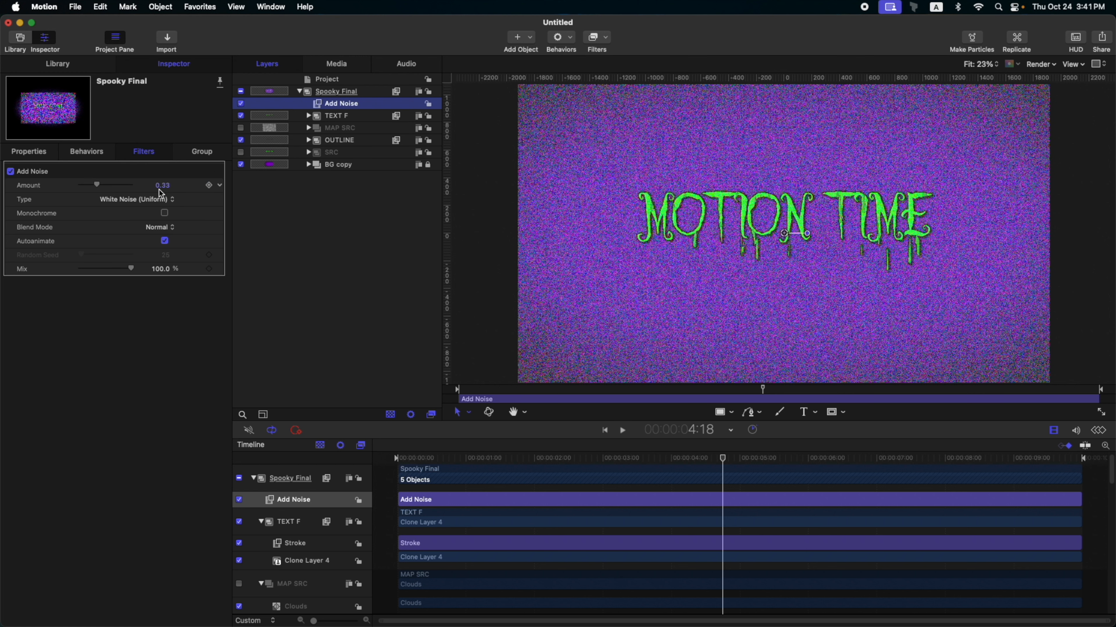
pyautogui.click(161, 188)
pyautogui.write('0.03')
pyautogui.press('Return')
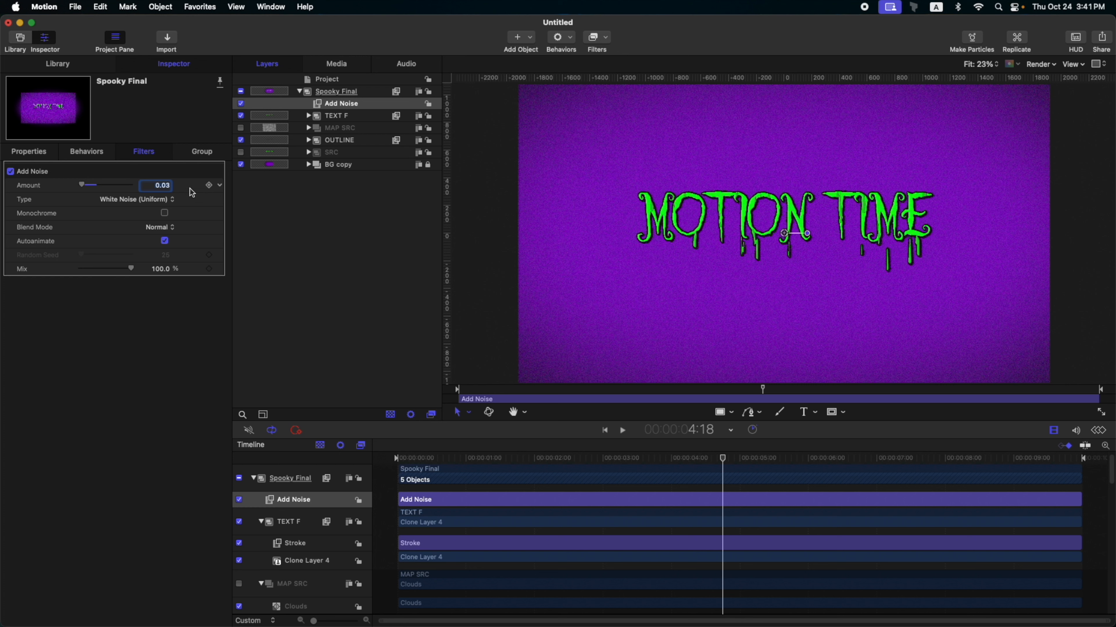
pyautogui.click(137, 200)
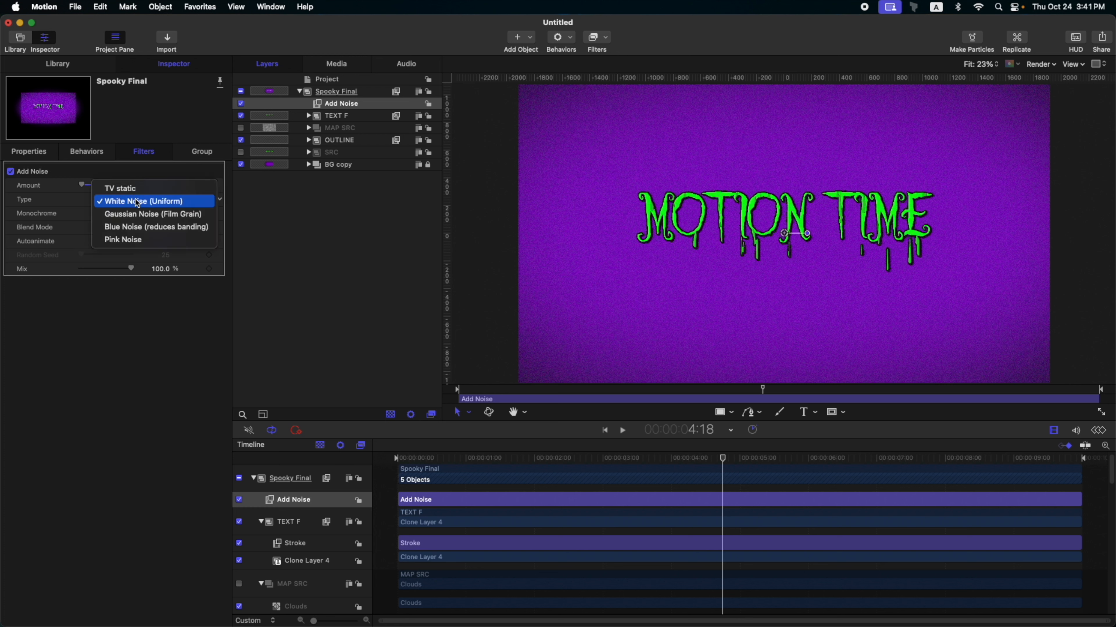
pyautogui.click(146, 218)
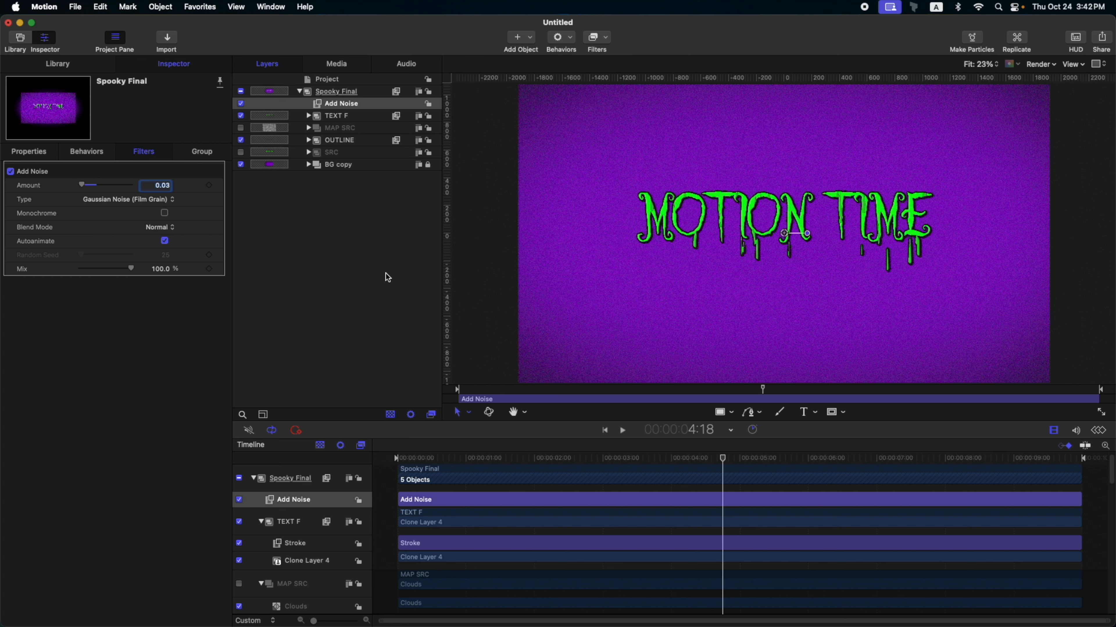
# Deselect everything, render a RAM preview and play back the dripping title animation.
pyautogui.click(310, 270)
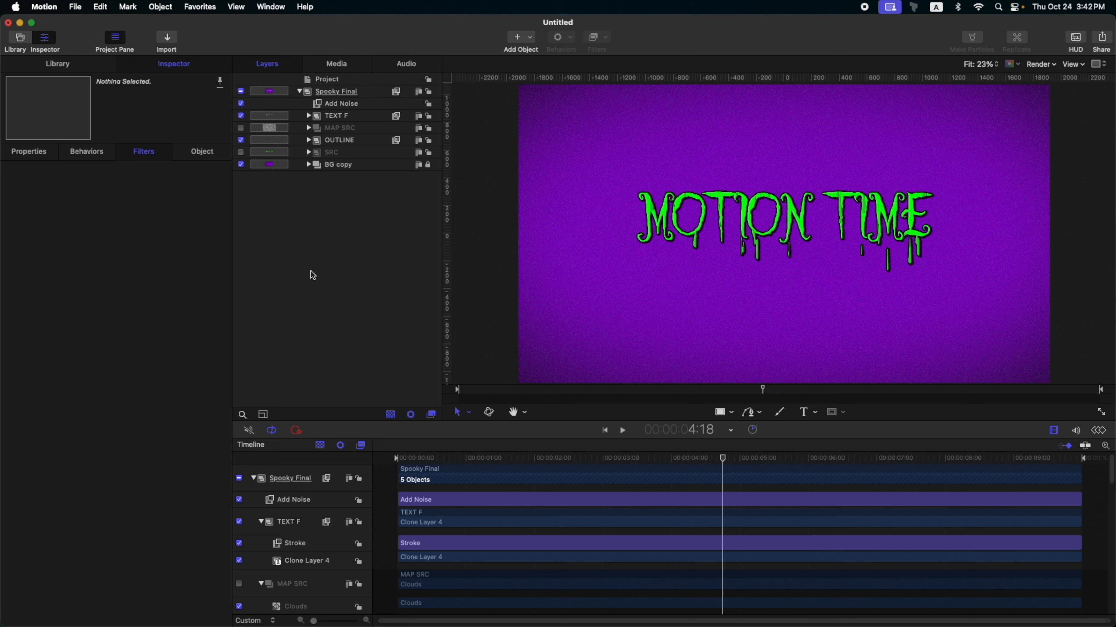
pyautogui.press('super+r')
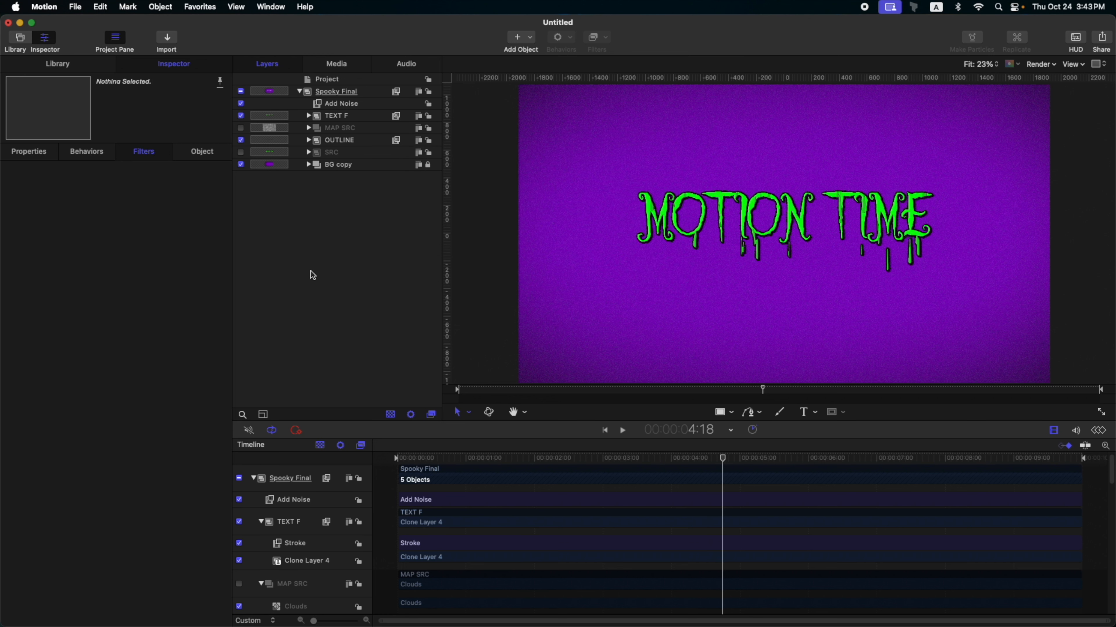
pyautogui.press('space')
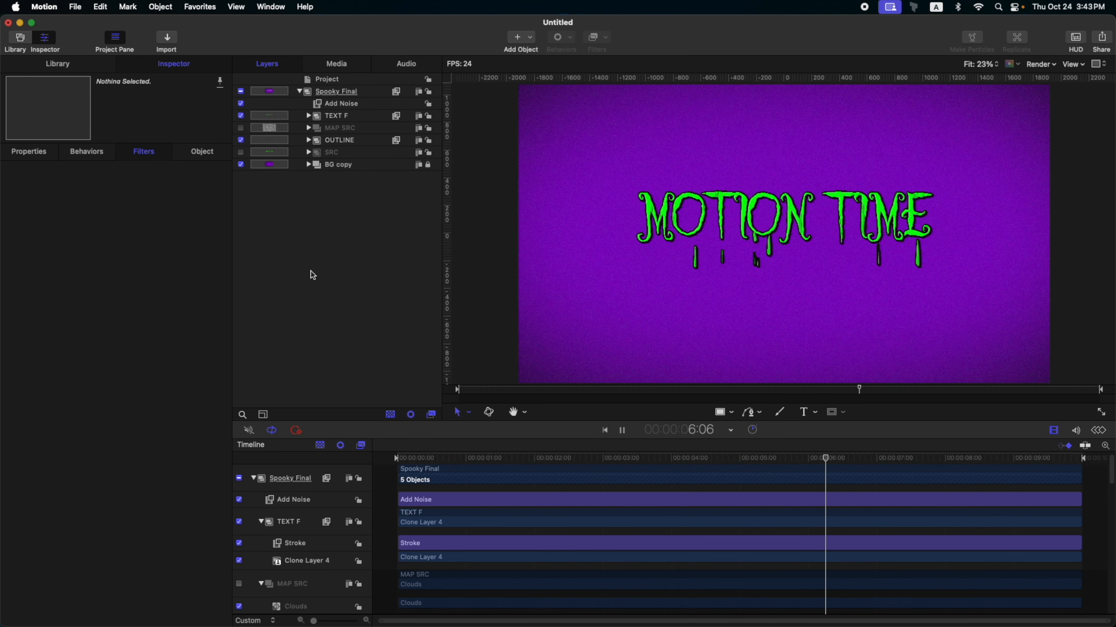